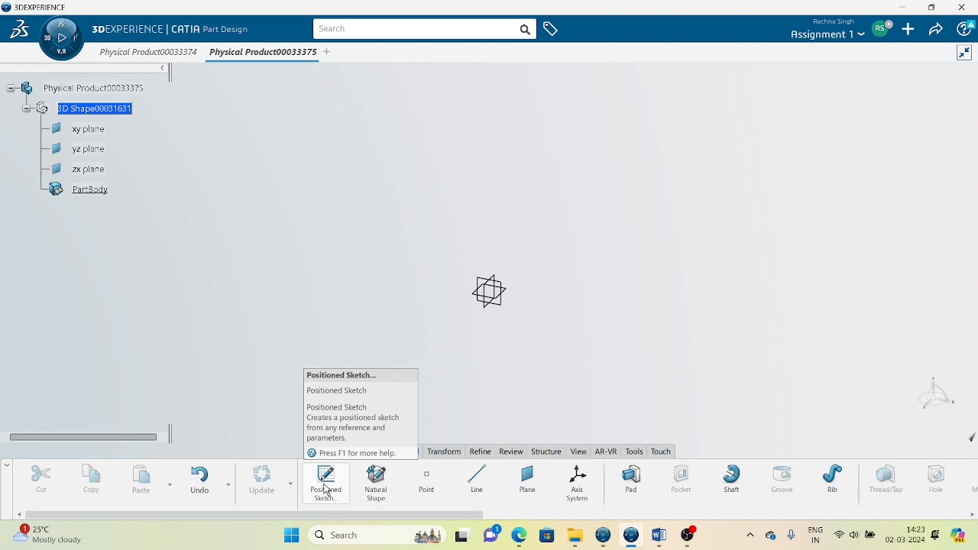
Create a positioned sketch with the yz plane as its support.
click(324, 480)
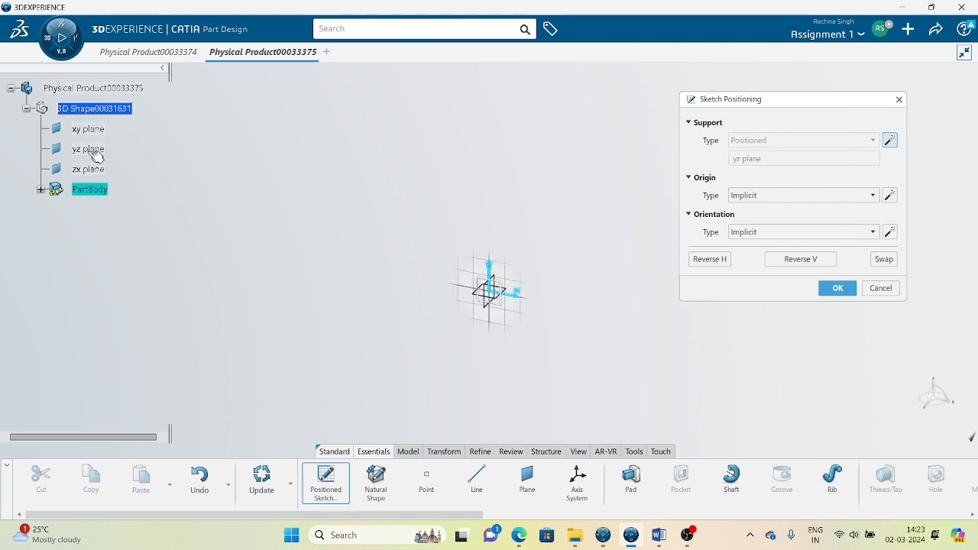
click(93, 152)
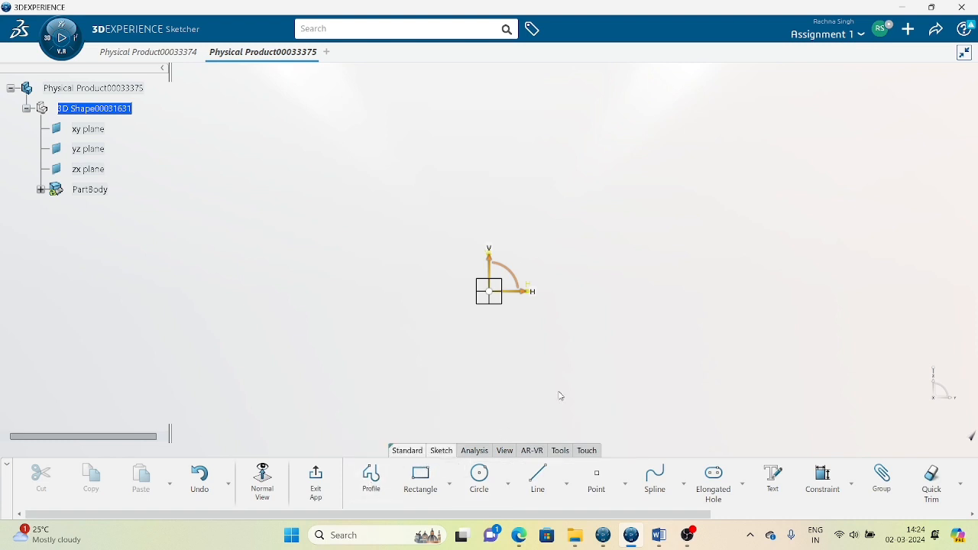
Draw a centre-and-radius circle up-right of the origin with a radius of about 50 mm.
click(486, 485)
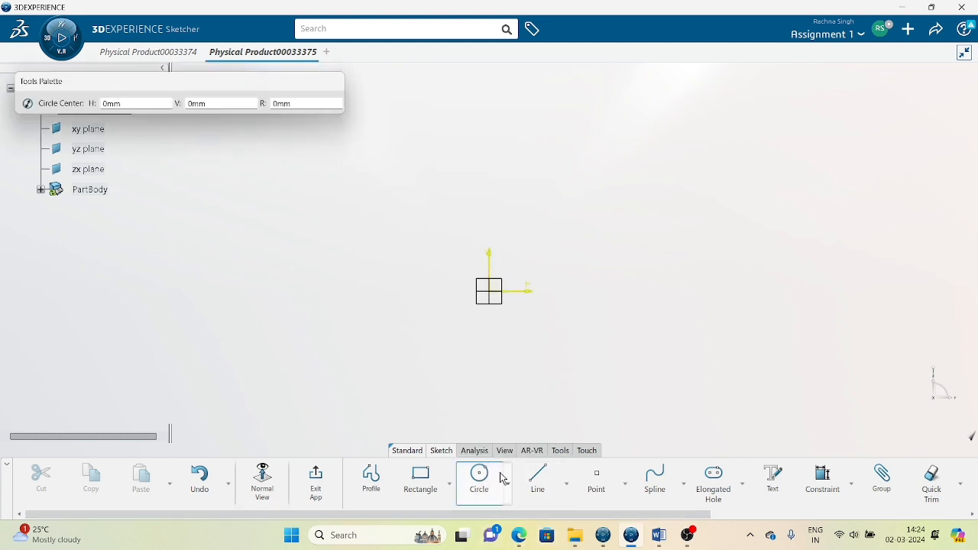
click(507, 484)
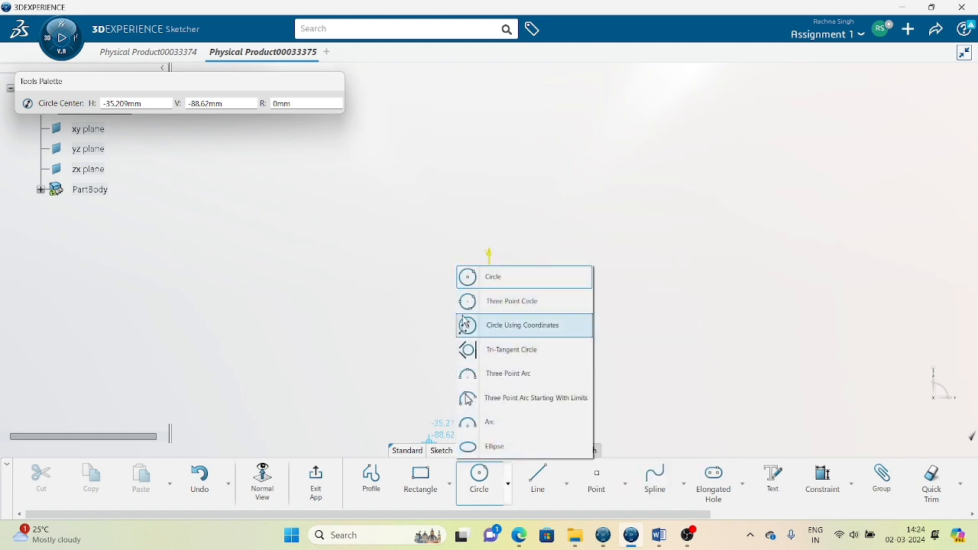
click(501, 280)
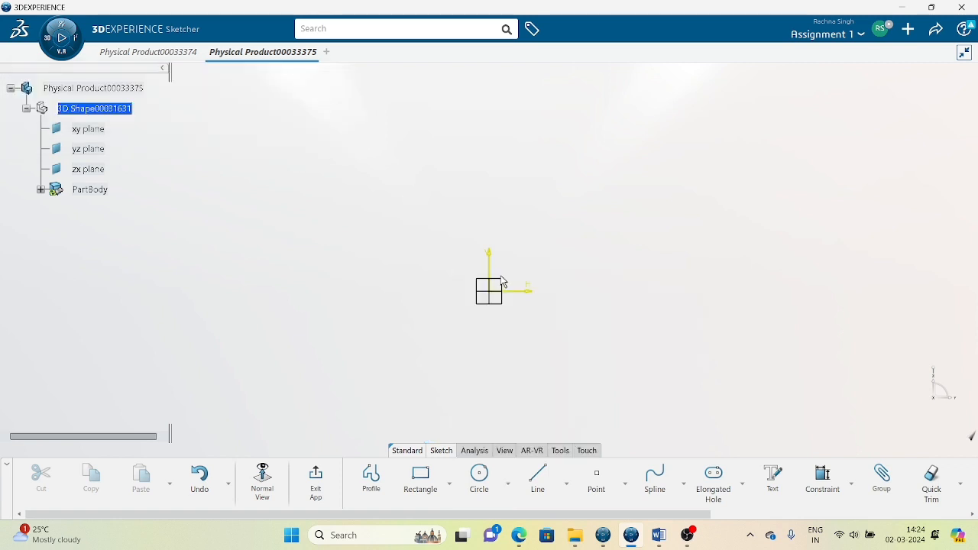
click(469, 476)
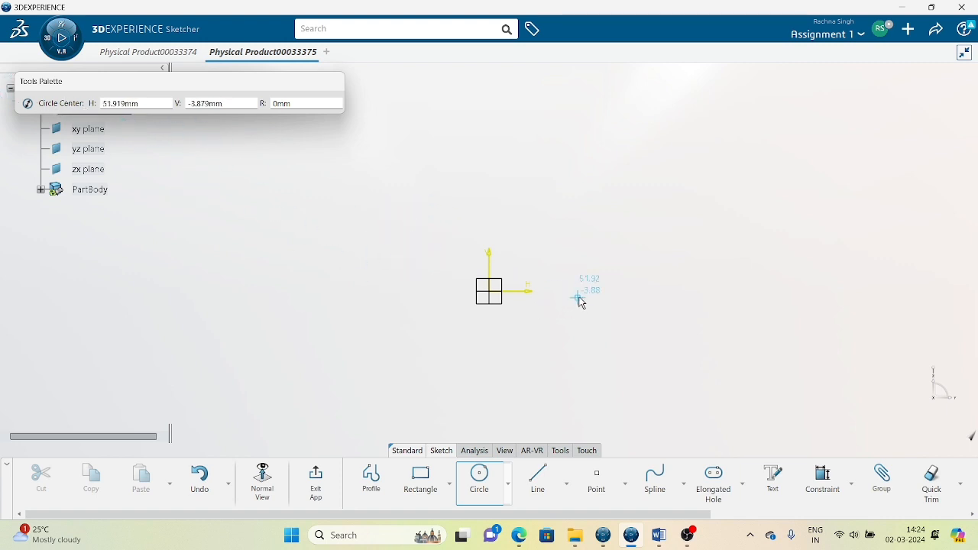
click(562, 260)
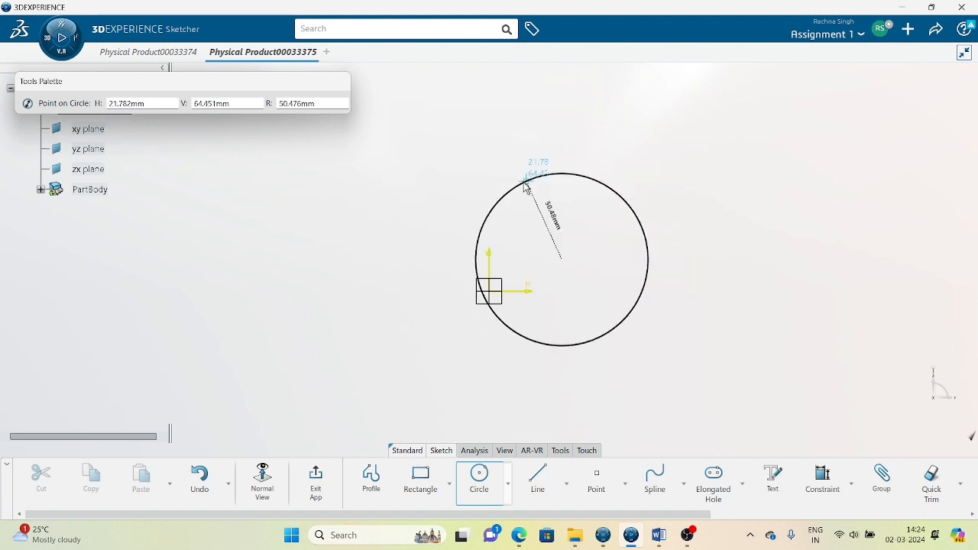
click(460, 181)
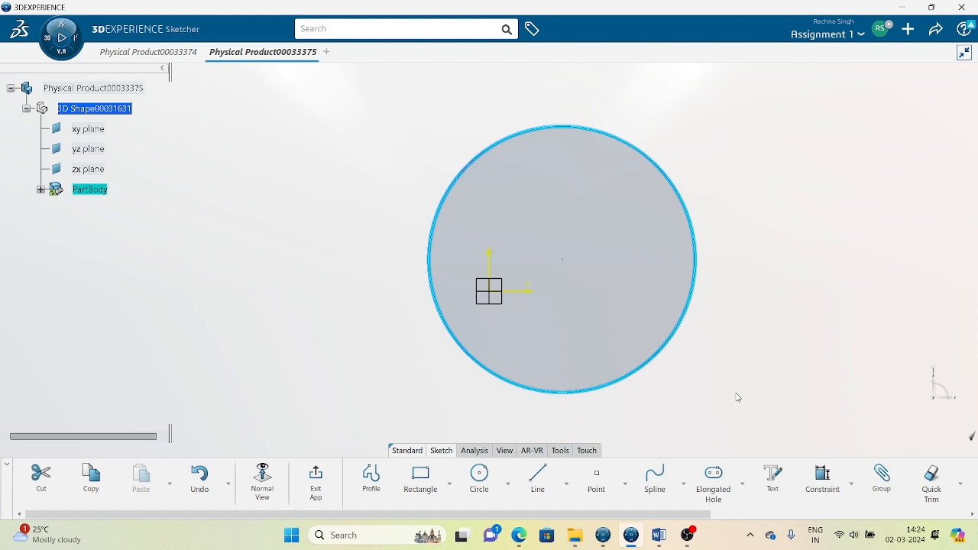
click(743, 330)
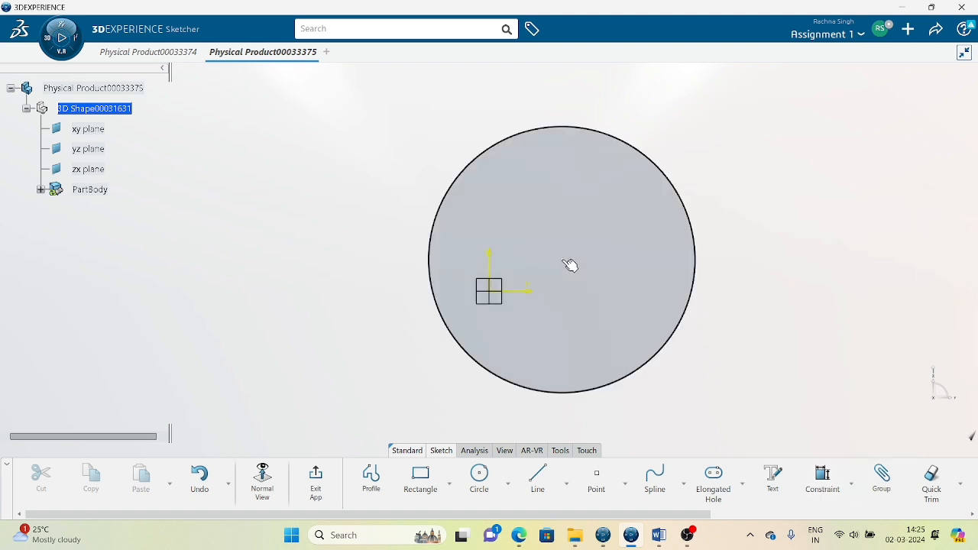
click(570, 265)
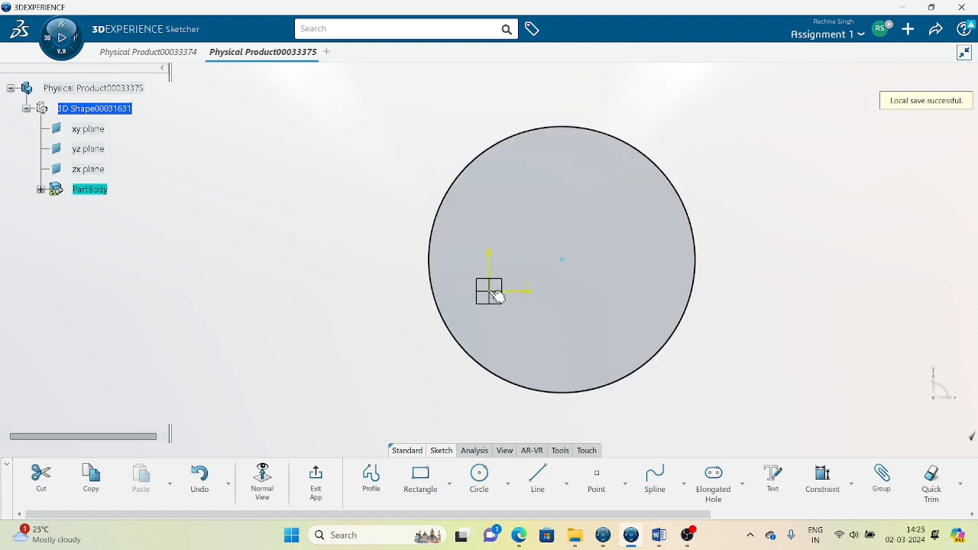
Make the circle's centre coincident with the origin through the constraint dialog.
click(851, 485)
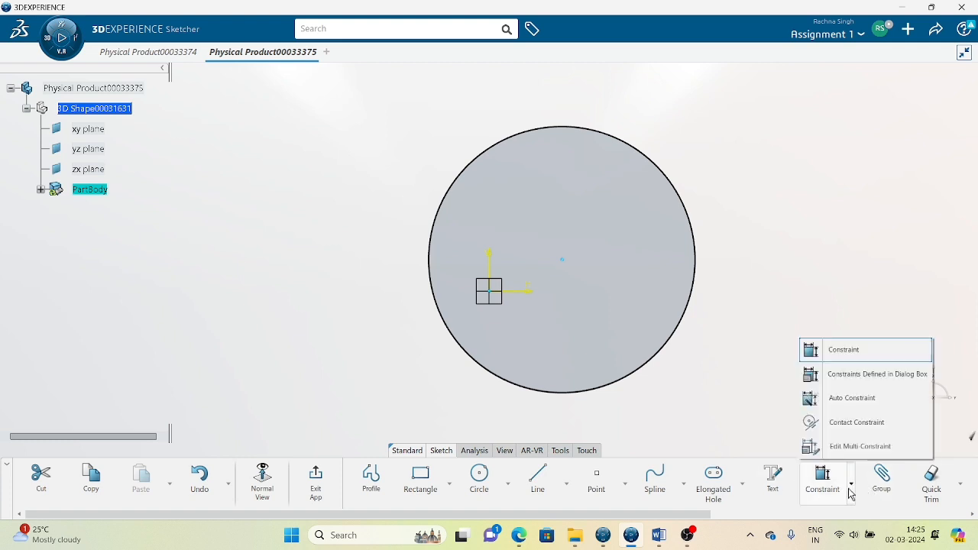
click(844, 375)
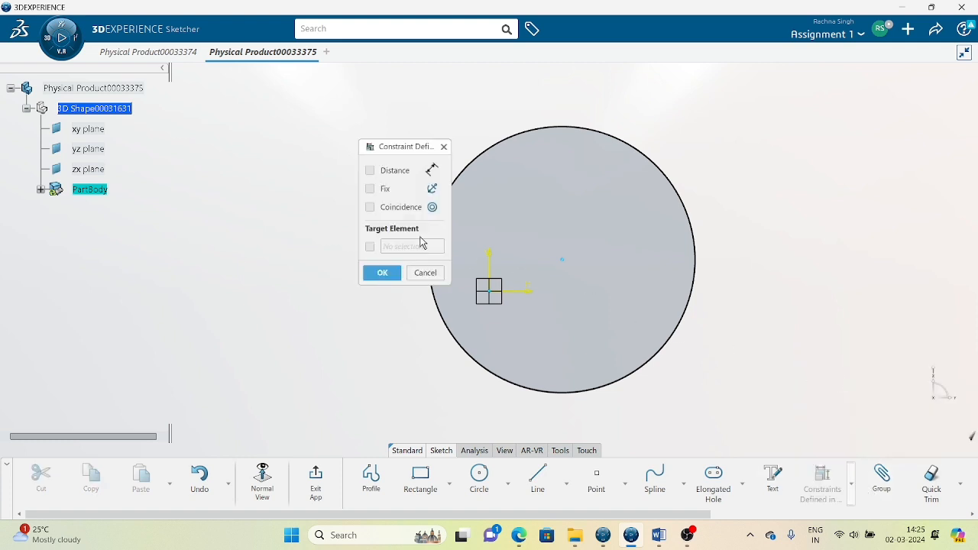
click(384, 213)
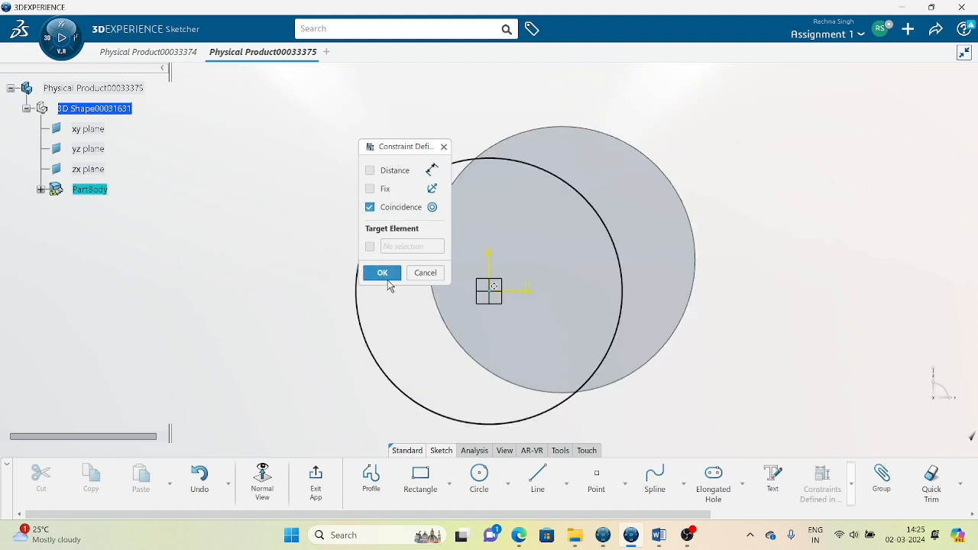
click(383, 272)
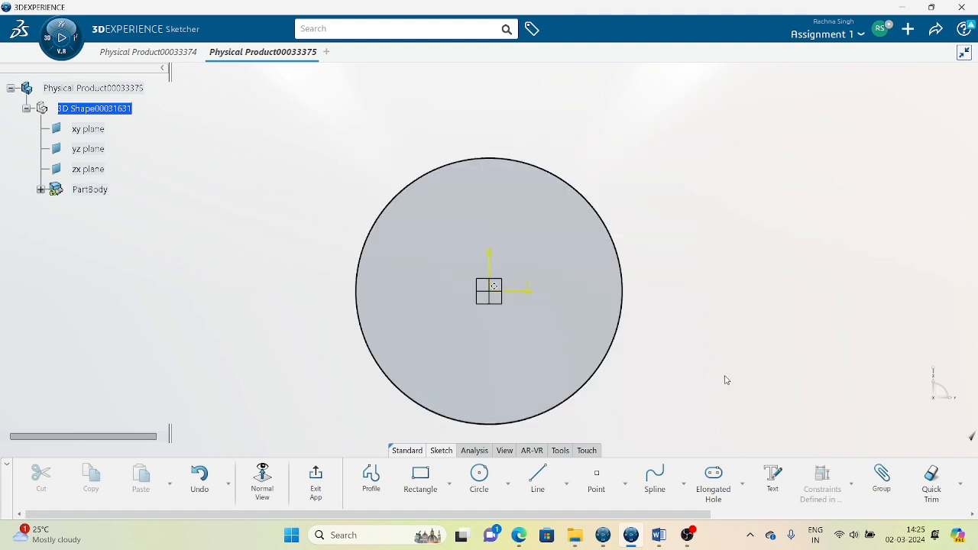
Drag the circle's edge to shrink it to a smaller radius.
click(624, 264)
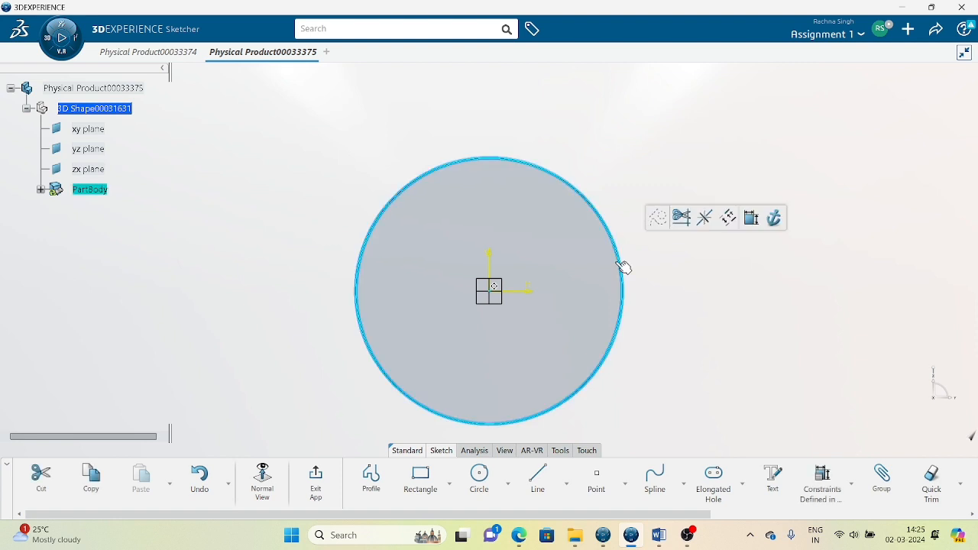
drag(624, 284, 603, 273)
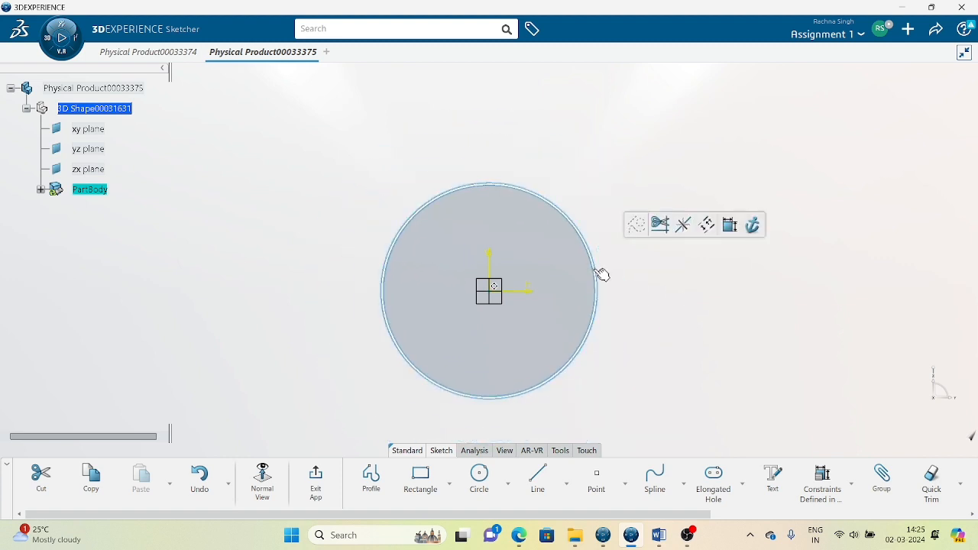
click(727, 355)
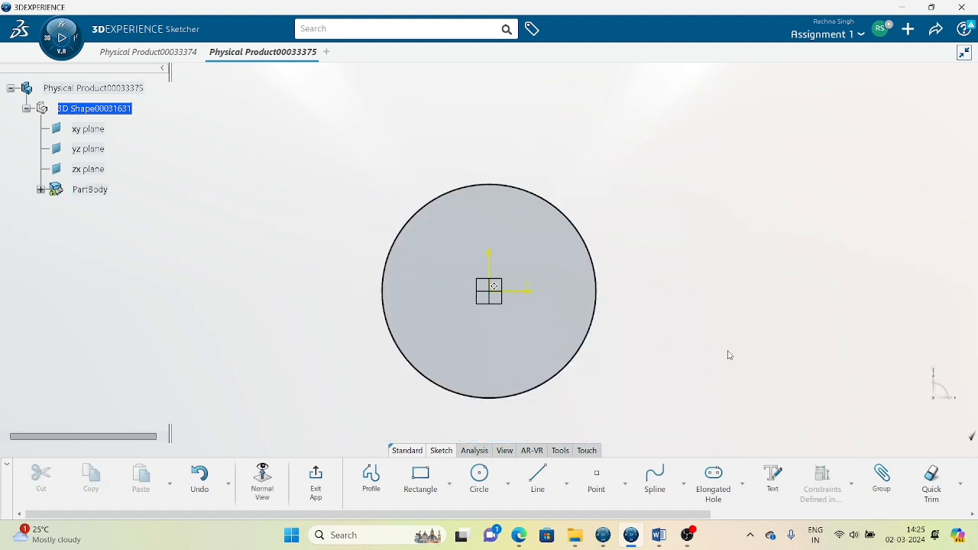
click(850, 485)
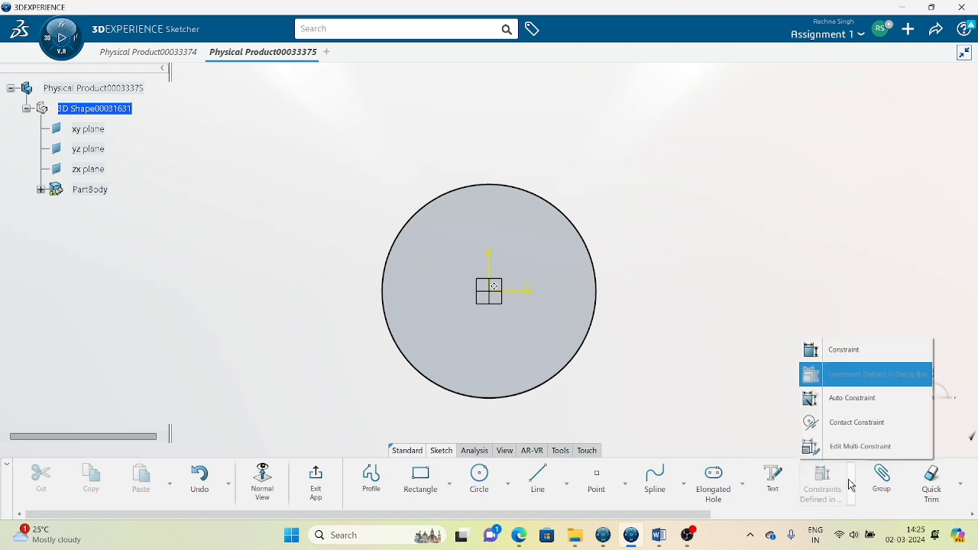
click(831, 351)
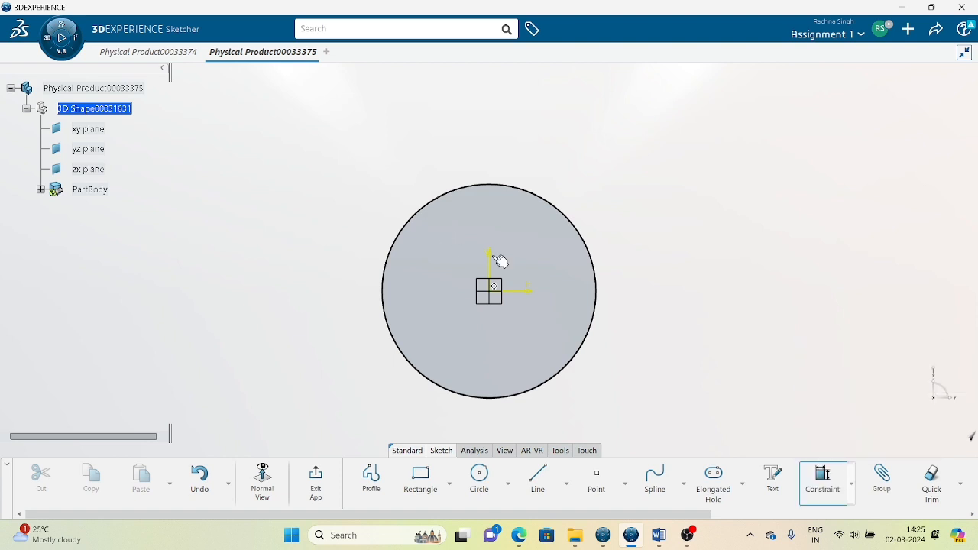
Dimension the circle's diameter as 100 mm.
click(599, 270)
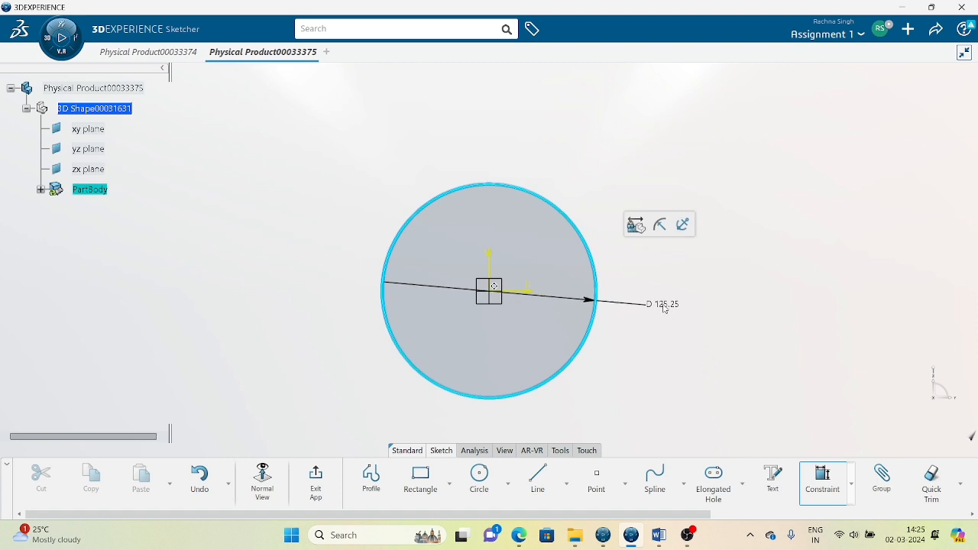
click(664, 301)
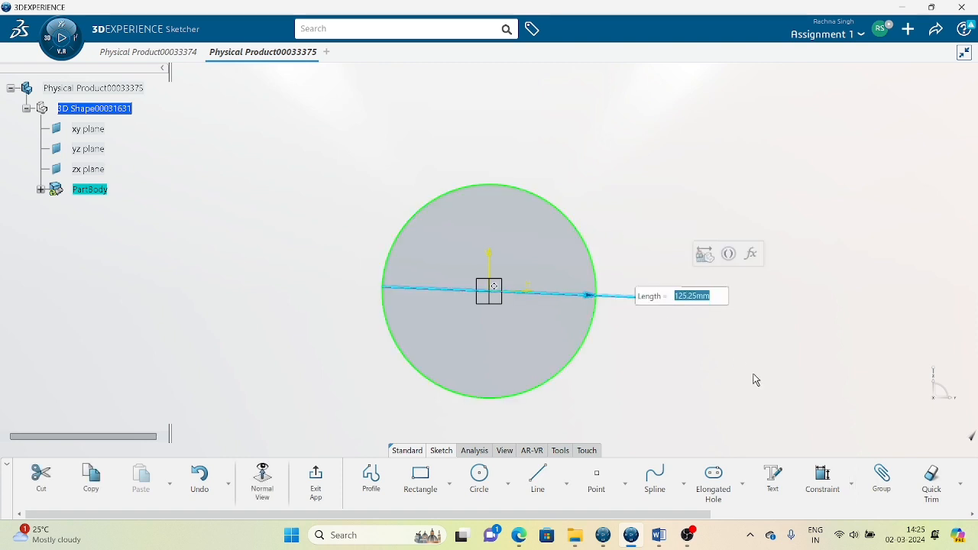
text(100)
key(Return)
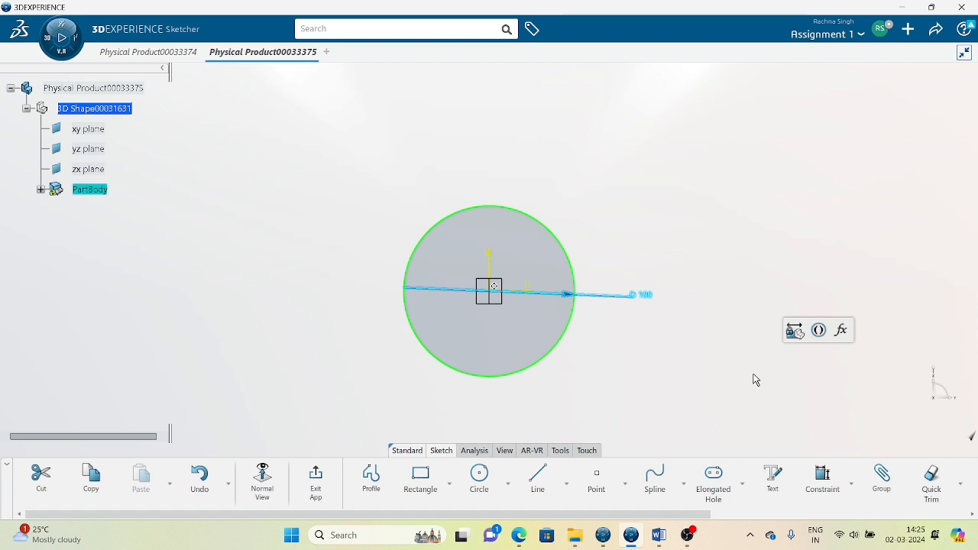
Draw a second circle of radius 50 centred at H 10, V 20.
click(479, 477)
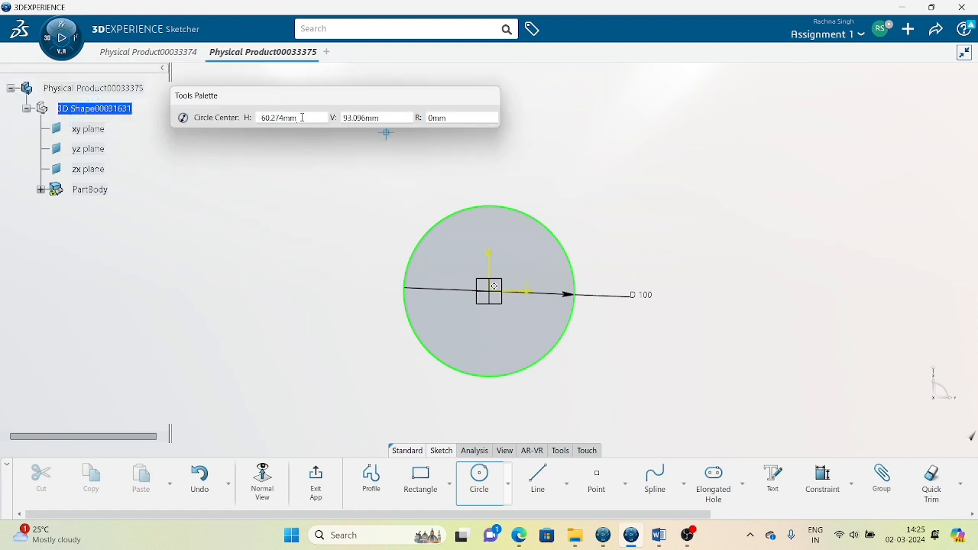
click(302, 118)
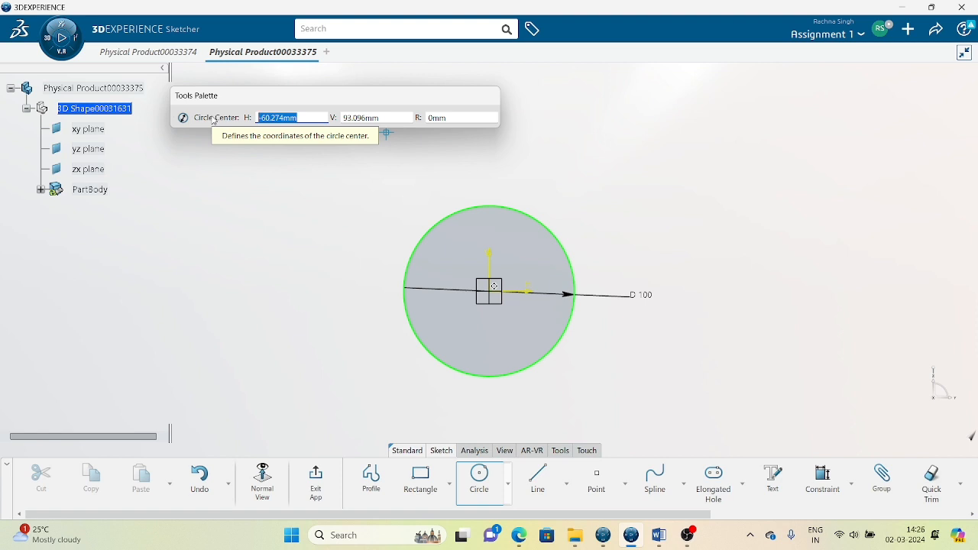
text(10)
key(Tab)
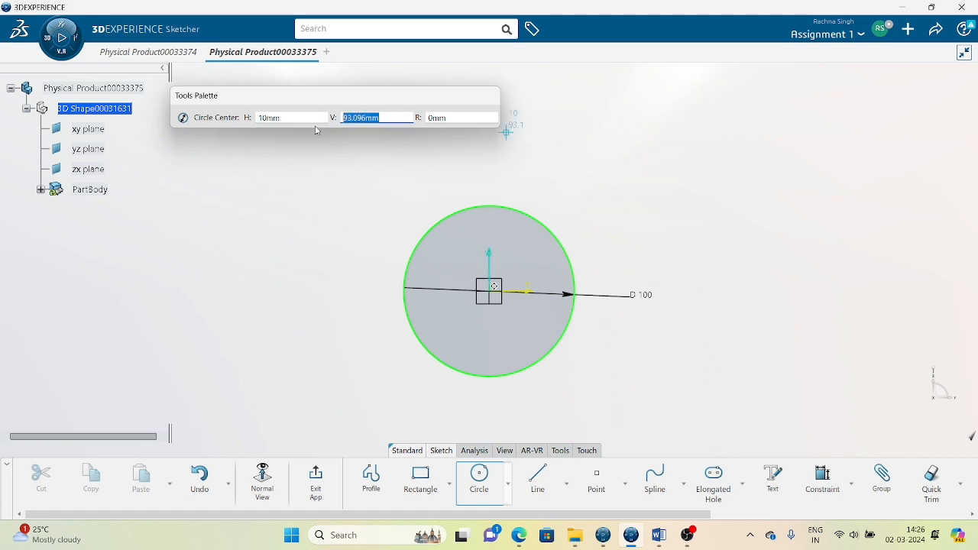
text(20)
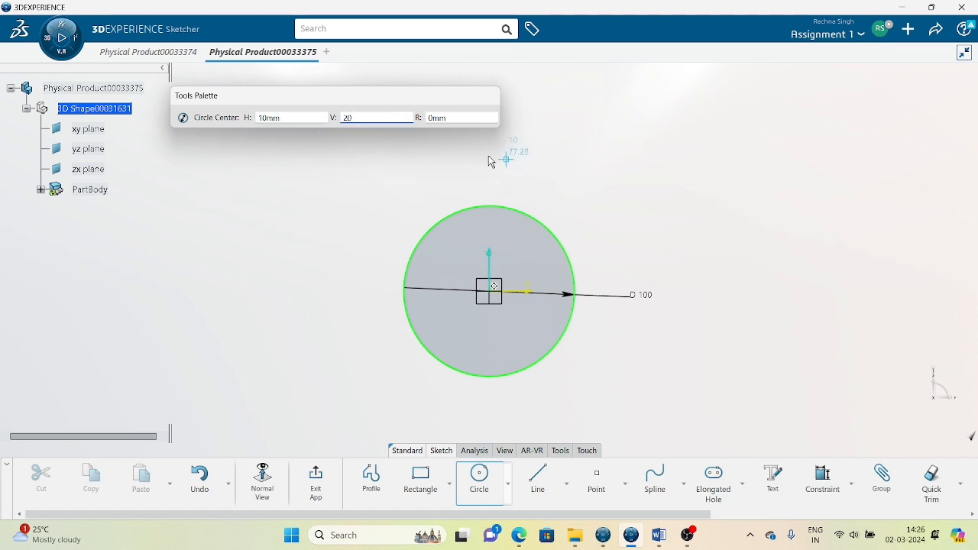
key(Return)
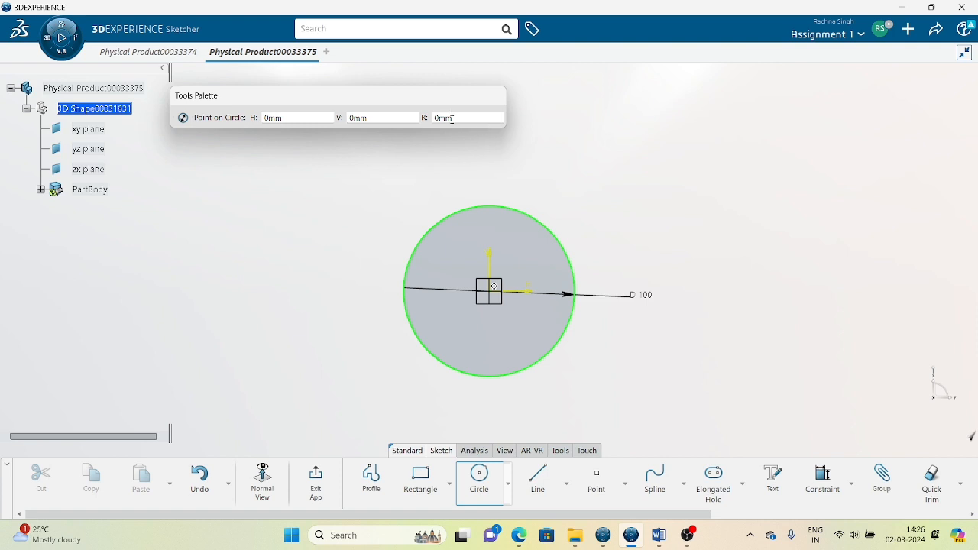
double_click(451, 118)
text(50)
key(Return)
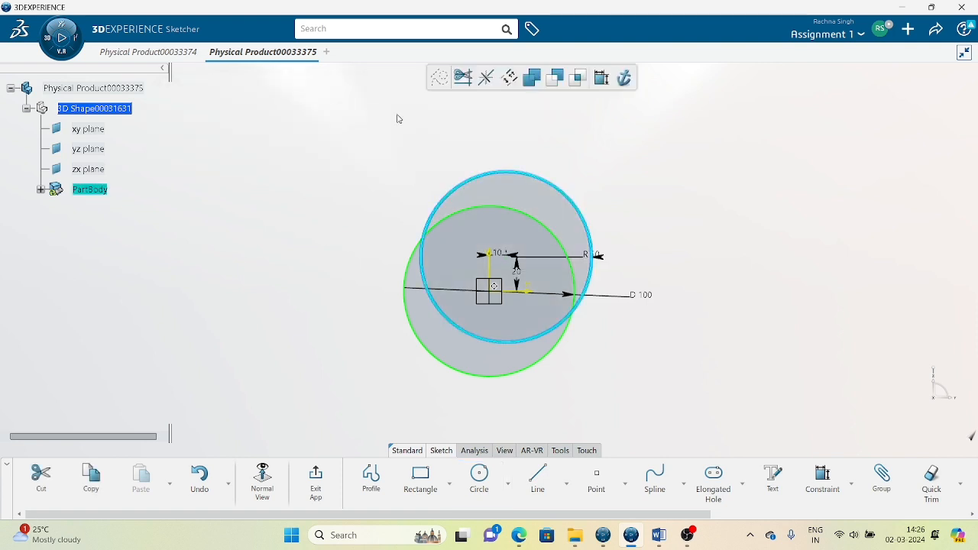
Box-select both circles together with all their dimensions.
click(797, 307)
mouse_move(594, 354)
middle_down()
mouse_move(591, 279)
mouse_move(560, 343)
mouse_move(582, 345)
middle_up()
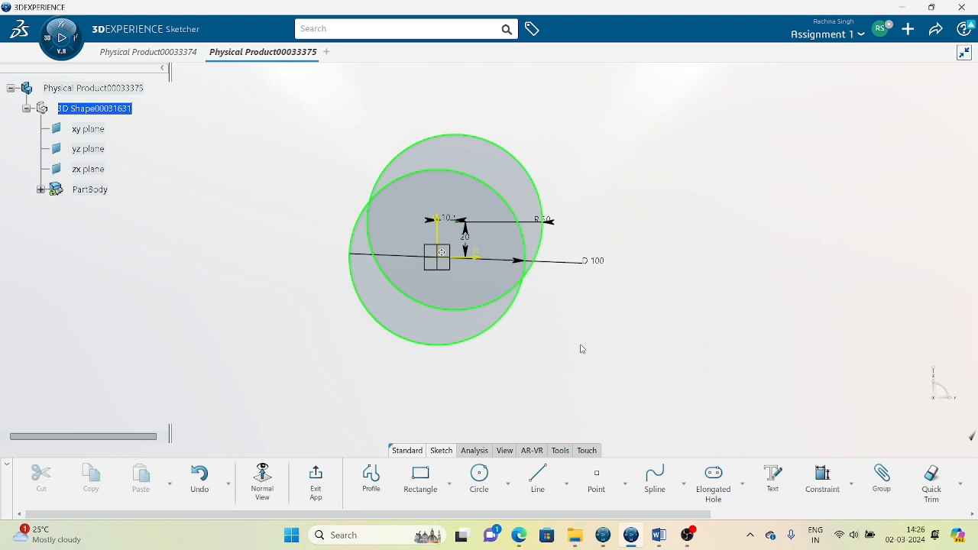
mouse_move(253, 109)
mouse_down()
mouse_move(695, 333)
mouse_move(748, 394)
mouse_move(748, 414)
mouse_up()
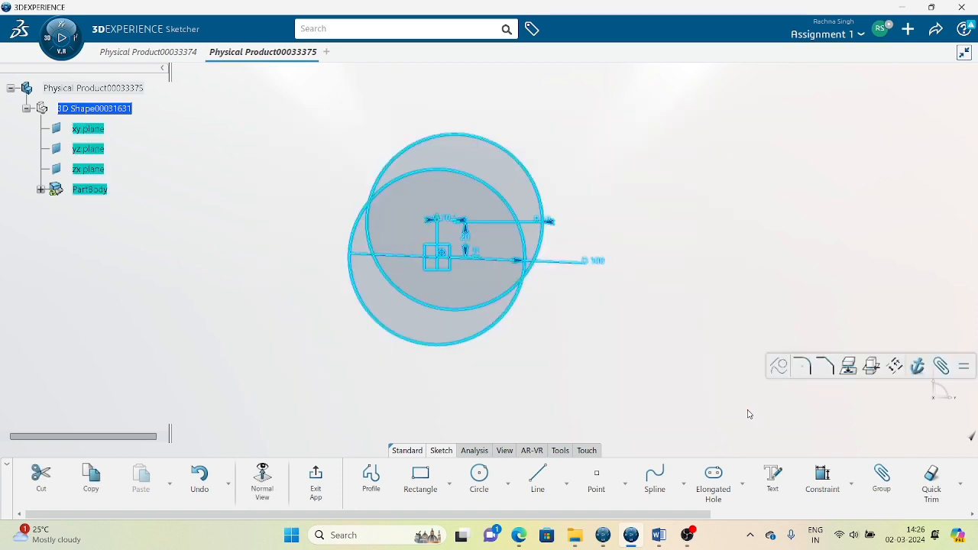
Delete the circles and draw a closed three-sided profile forming a triangle.
key(Delete)
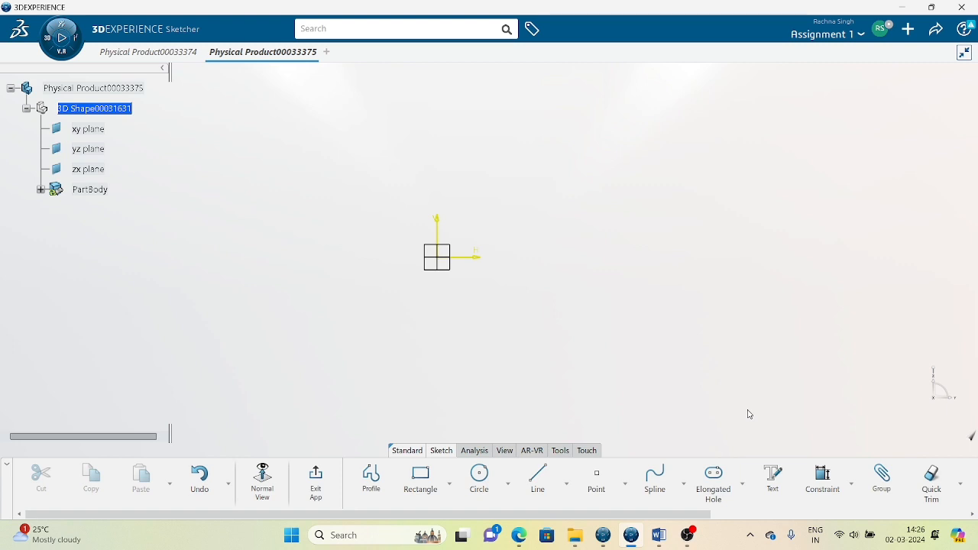
click(508, 485)
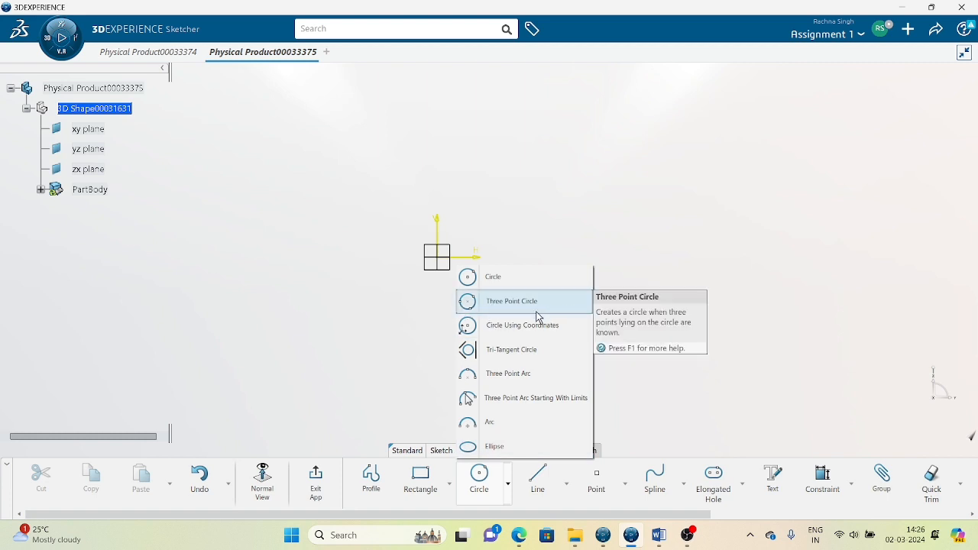
click(371, 475)
click(565, 150)
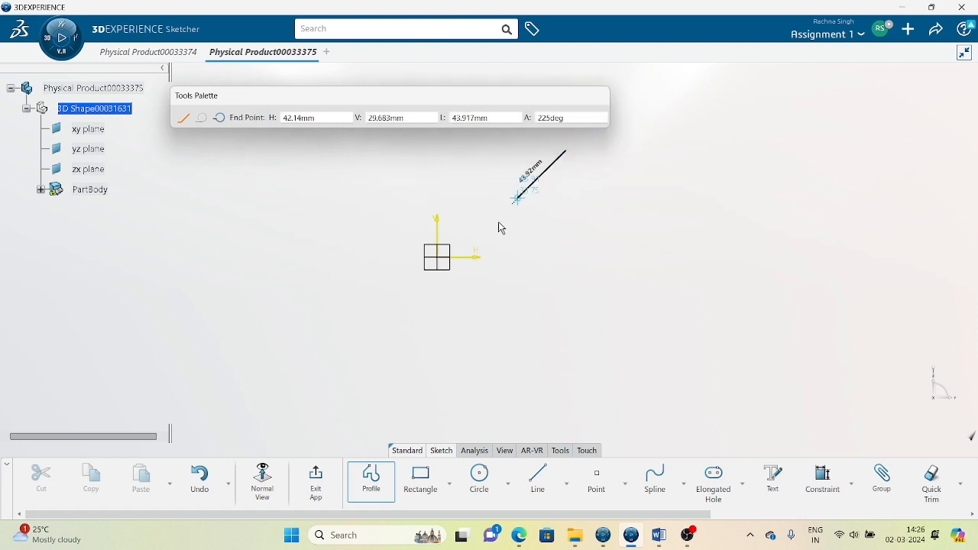
click(444, 311)
click(718, 361)
click(565, 151)
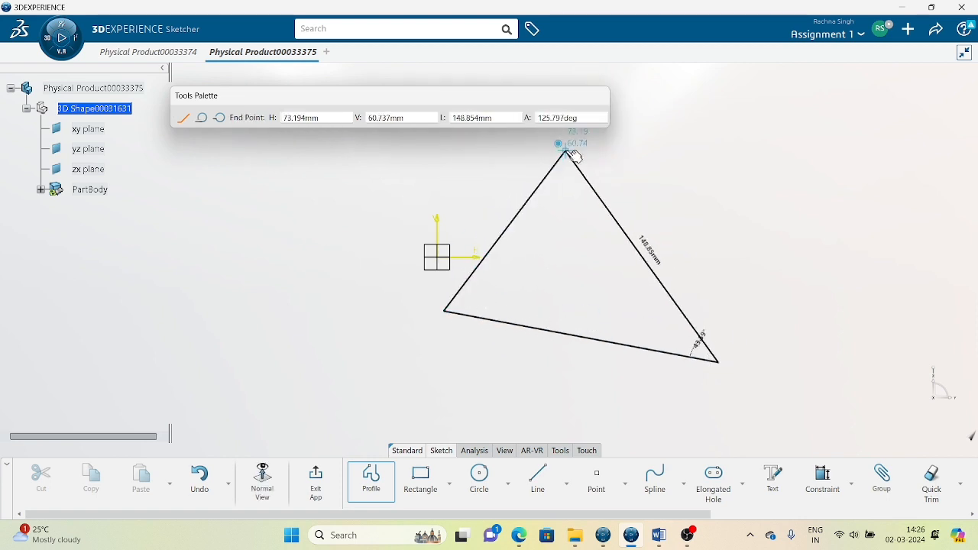
click(726, 244)
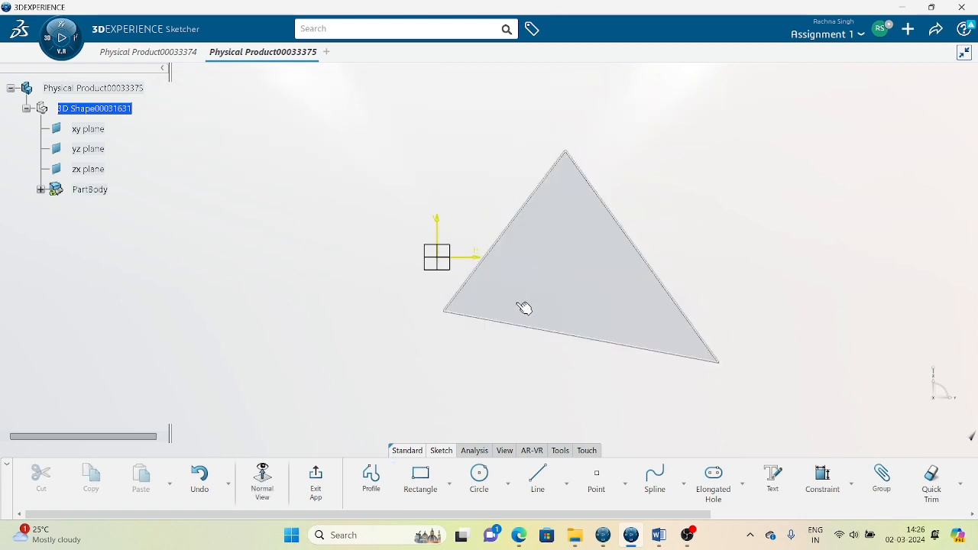
Make the triangle's base coincident with the horizontal axis and stretch its left corner outward.
click(466, 316)
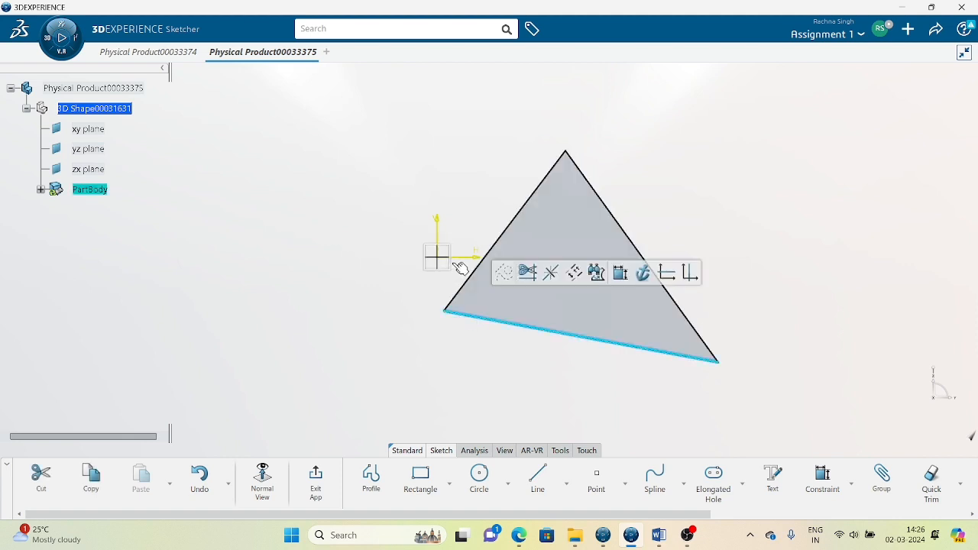
ctrl+click(469, 258)
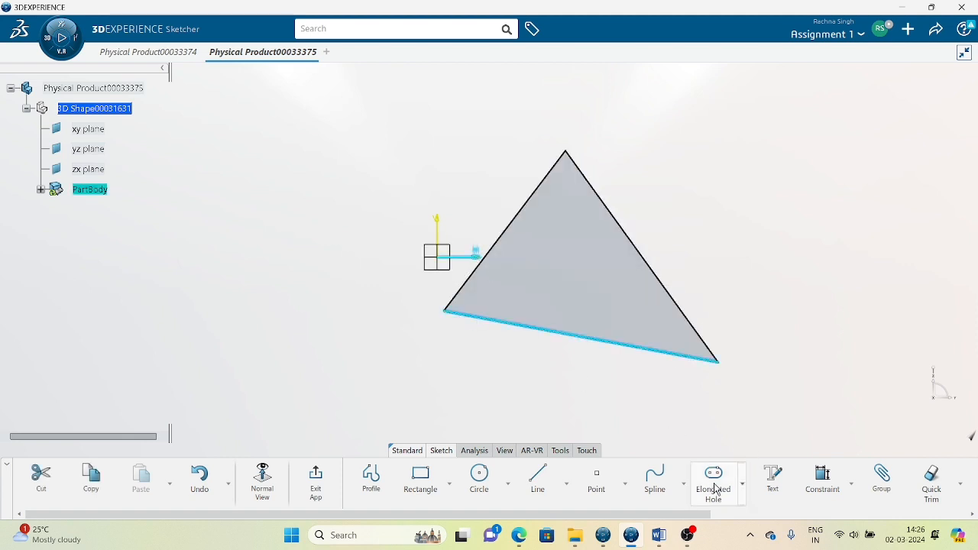
click(846, 484)
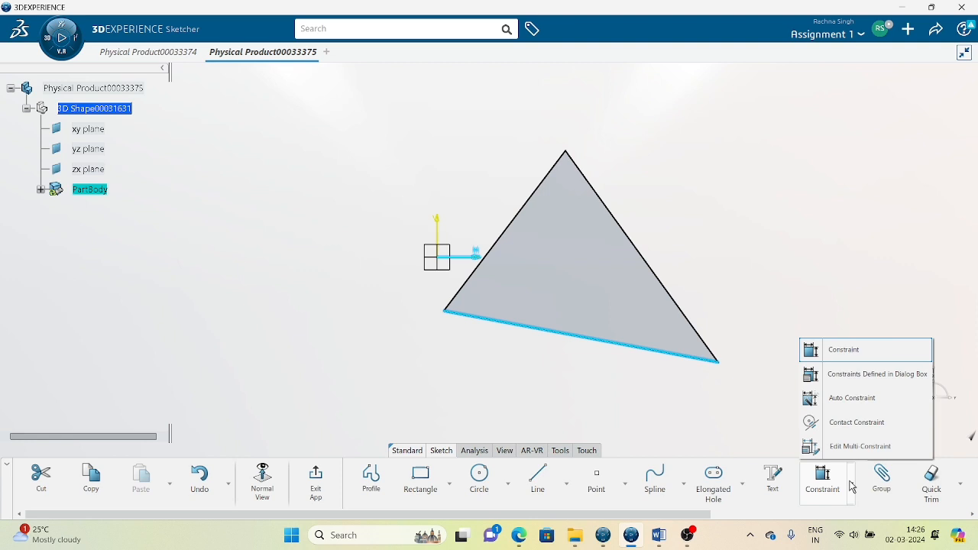
click(840, 374)
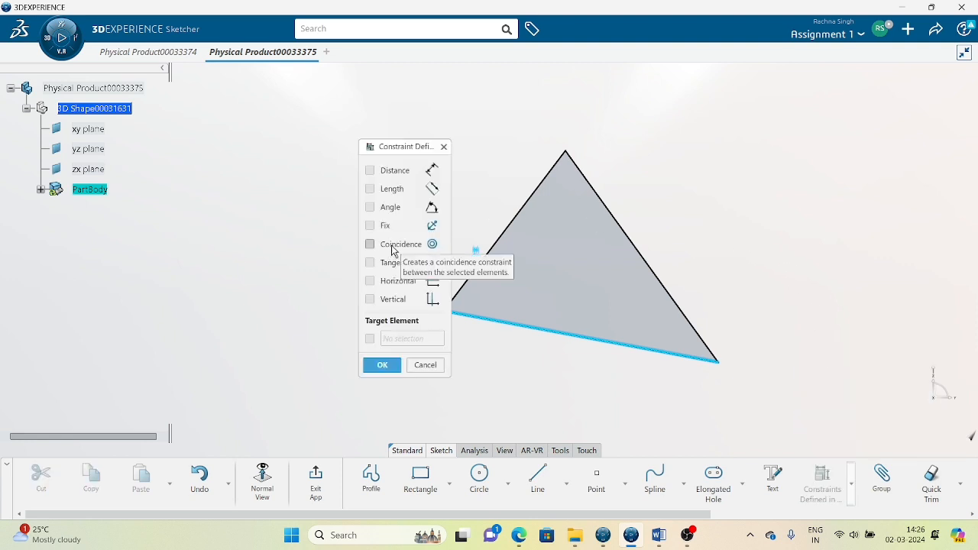
click(391, 246)
click(382, 364)
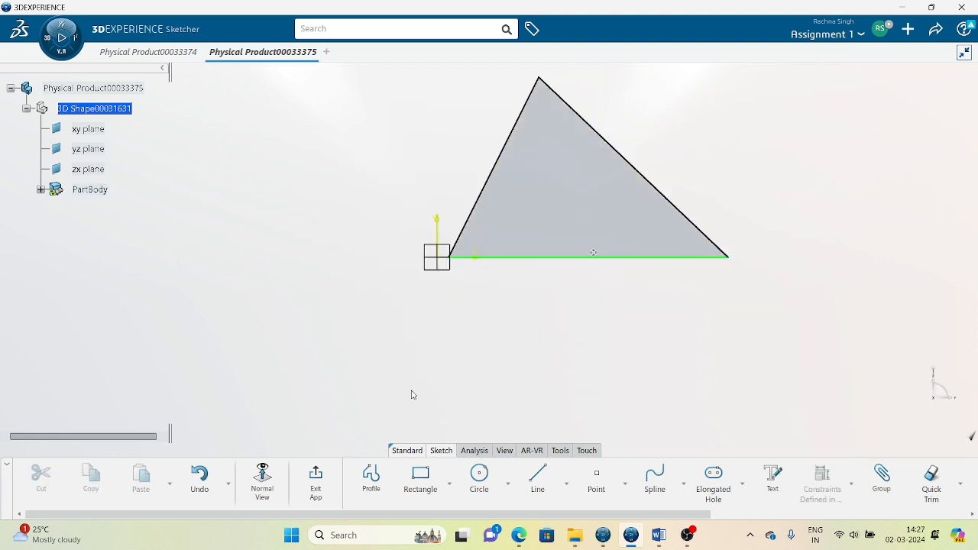
drag(451, 257, 349, 258)
click(577, 293)
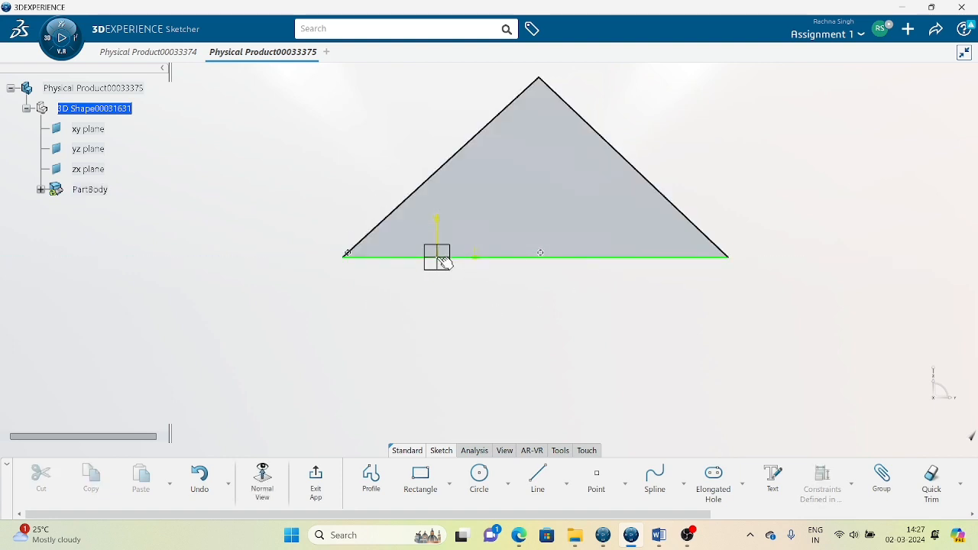
Apply a midpoint constraint to the base and move the apex above its centre.
click(575, 259)
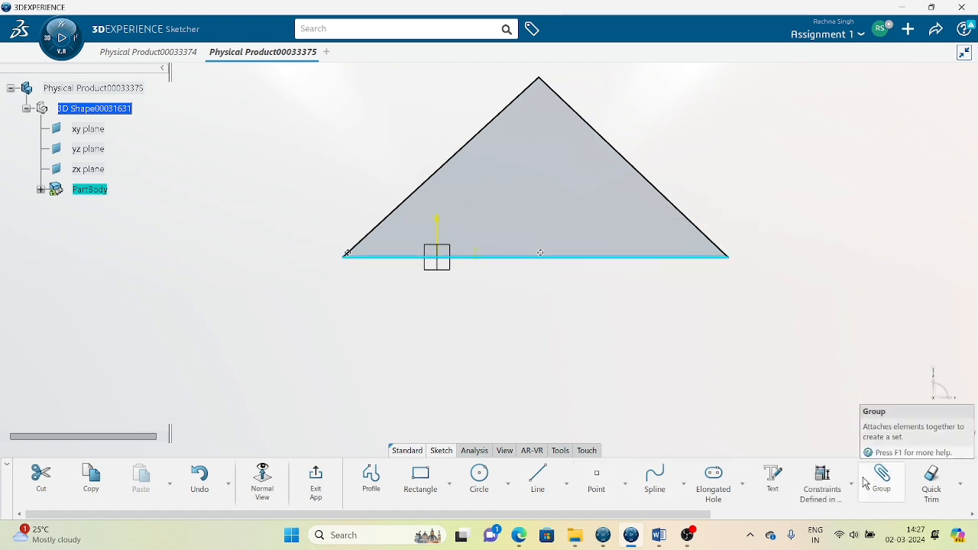
click(822, 481)
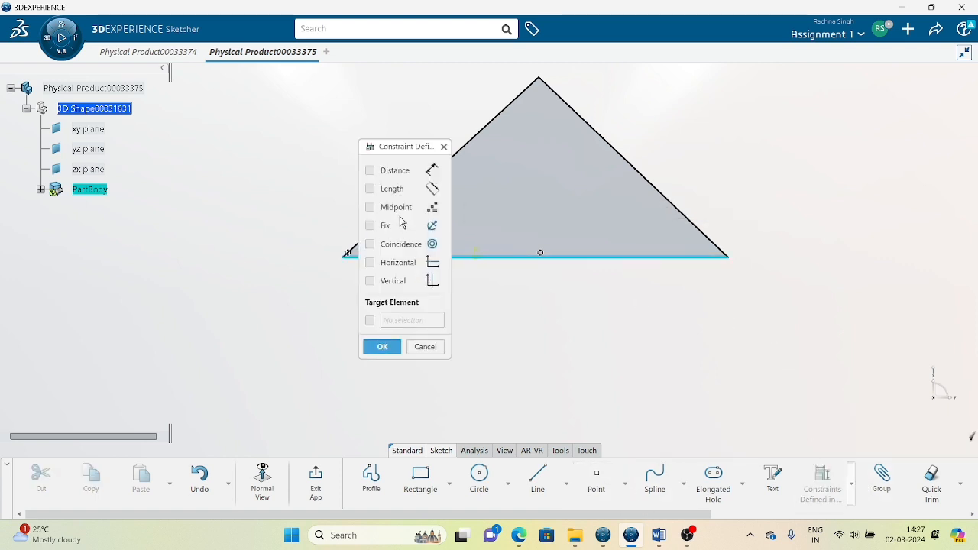
click(396, 207)
click(382, 346)
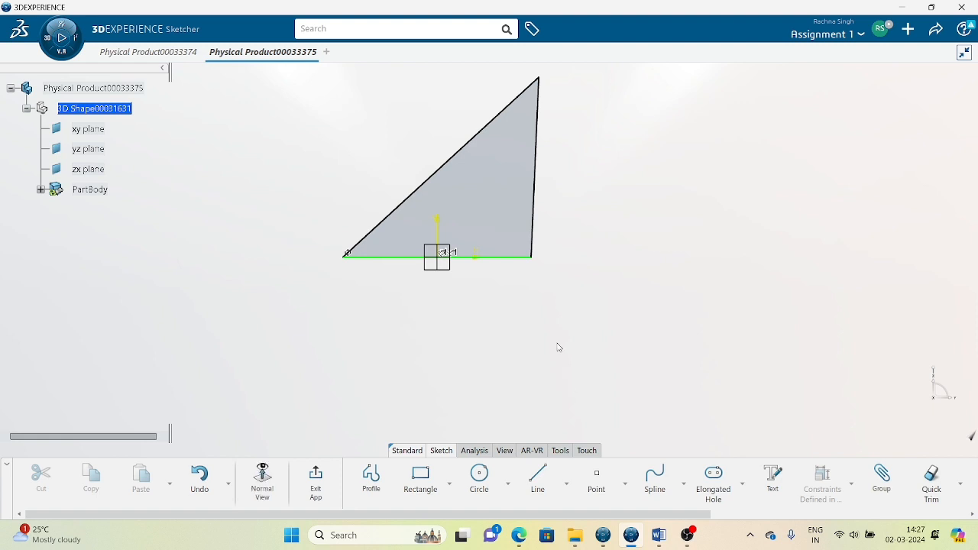
click(539, 79)
drag(539, 79, 446, 84)
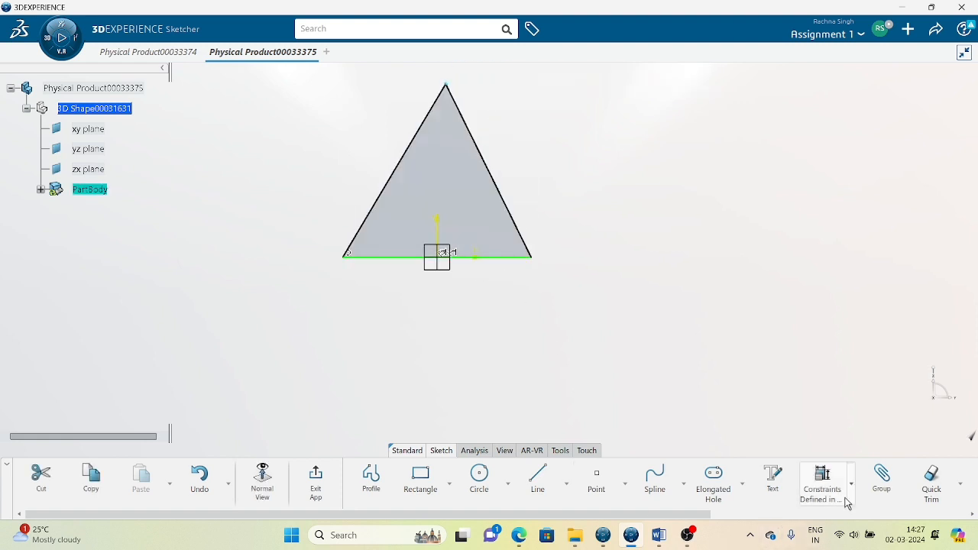
click(822, 485)
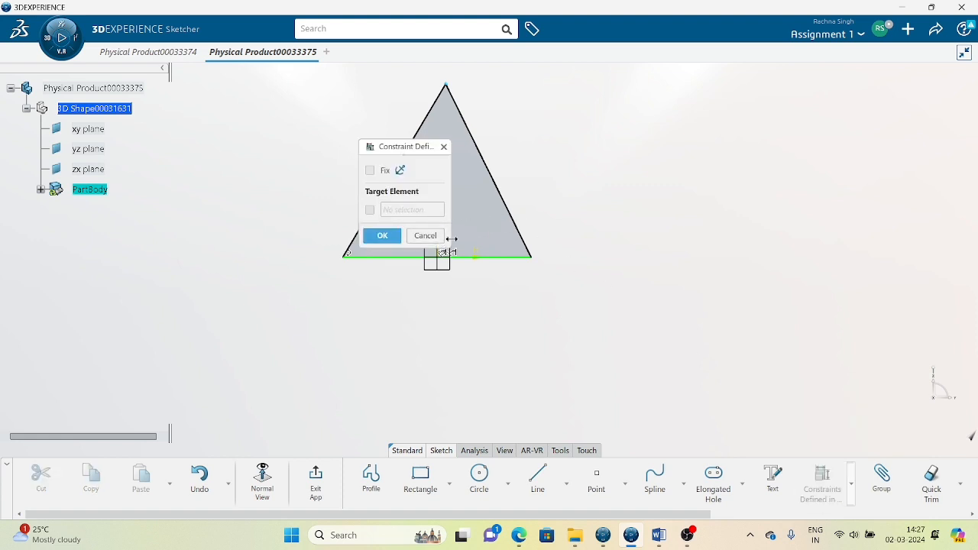
drag(403, 146, 253, 151)
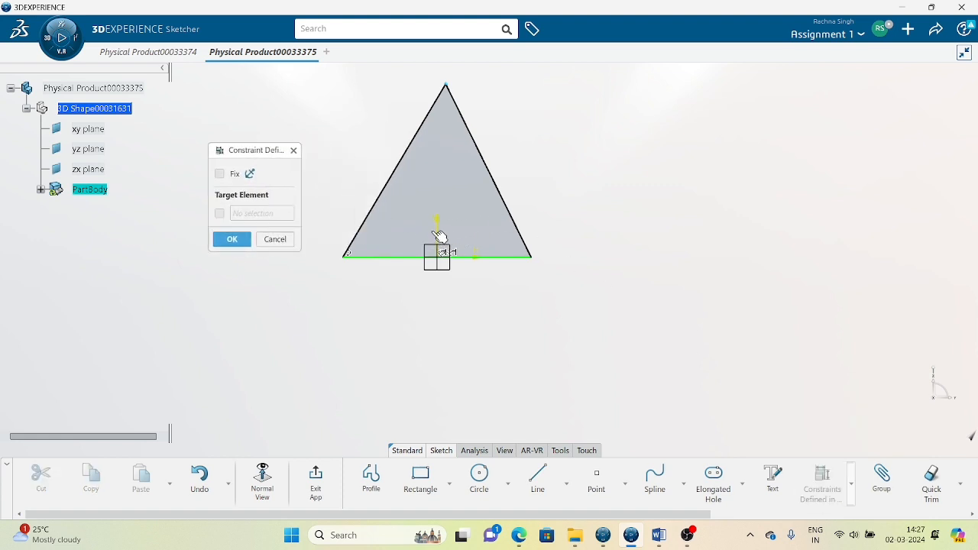
click(275, 239)
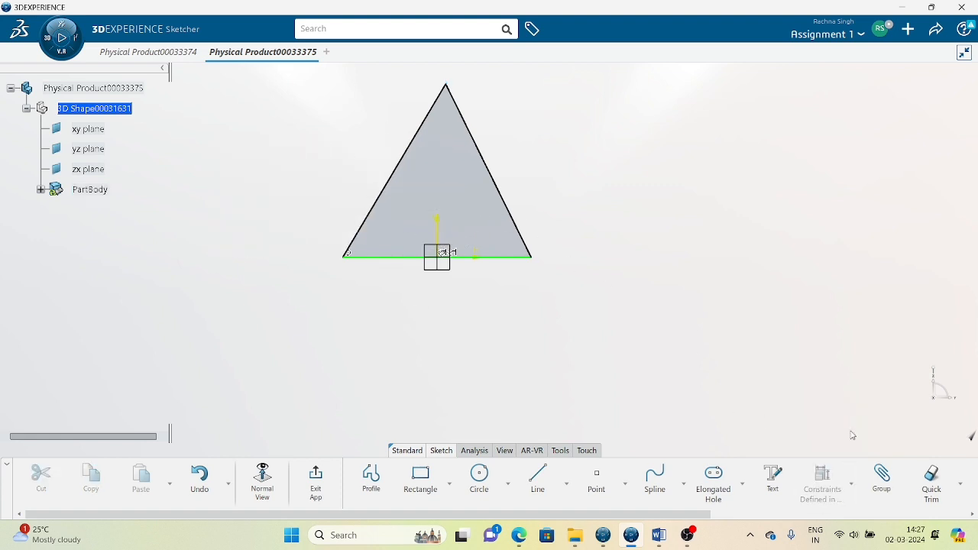
click(850, 475)
Dimension the apex 0 mm from the vertical axis to centre it.
click(835, 349)
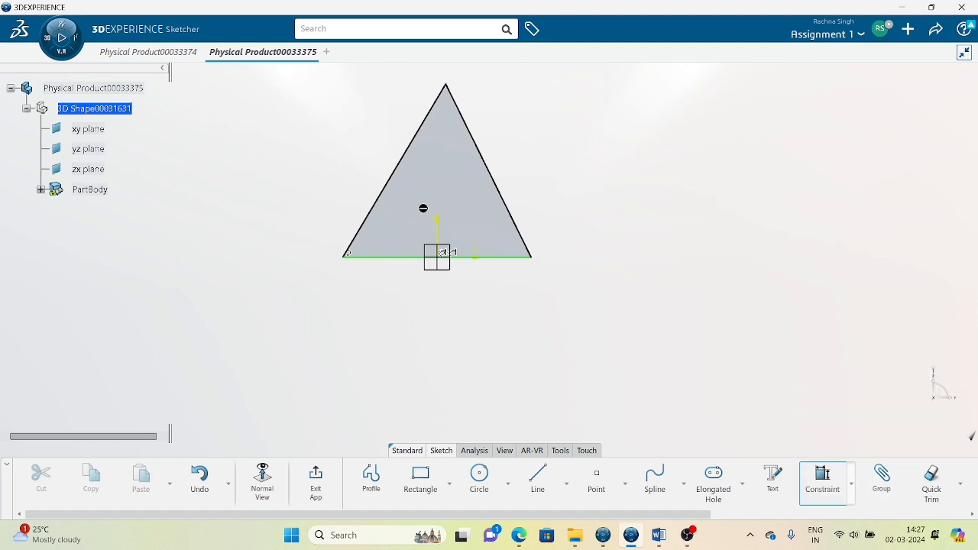
click(437, 224)
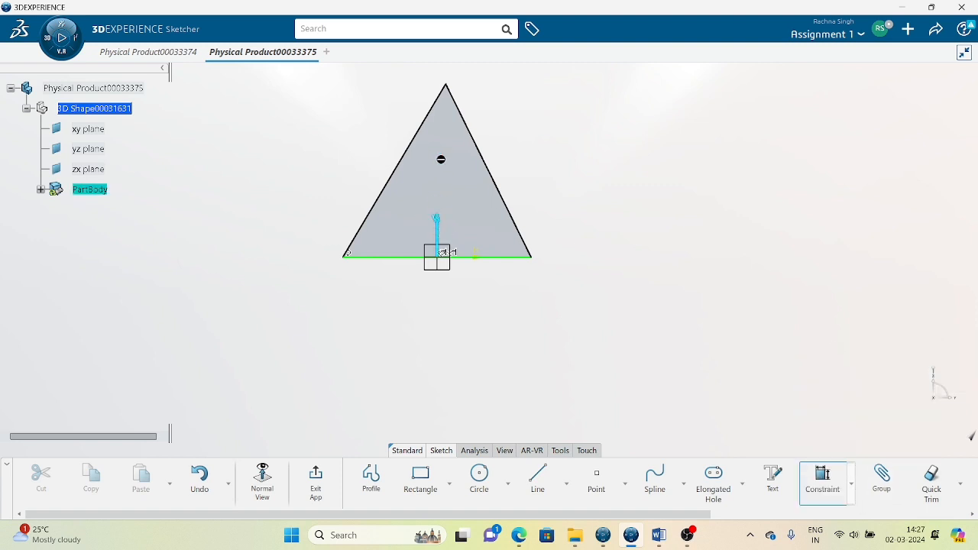
click(447, 84)
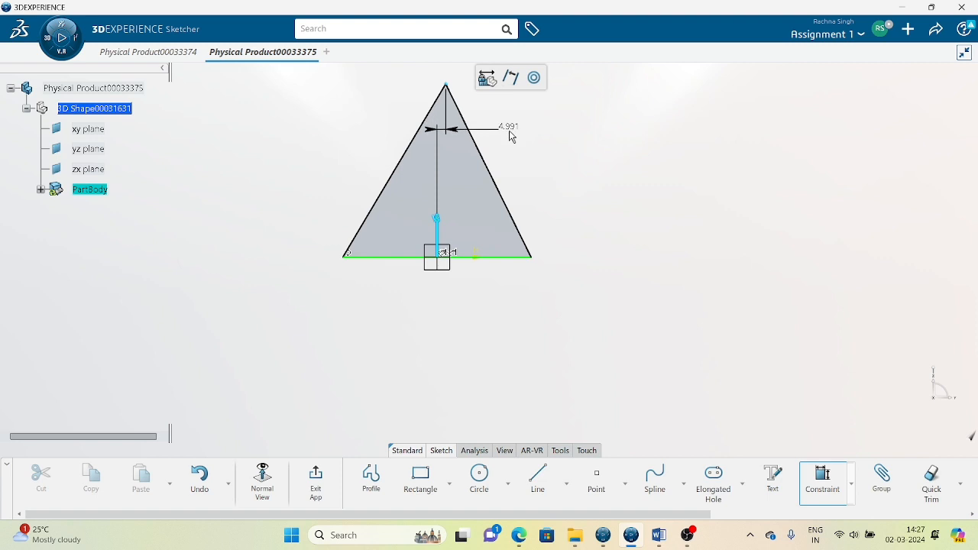
click(511, 136)
text(0)
key(Return)
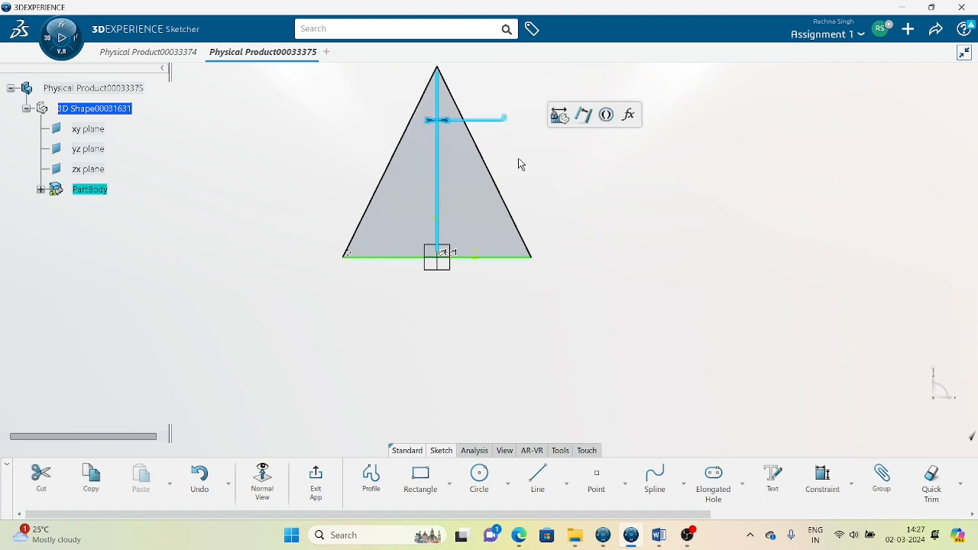
click(594, 273)
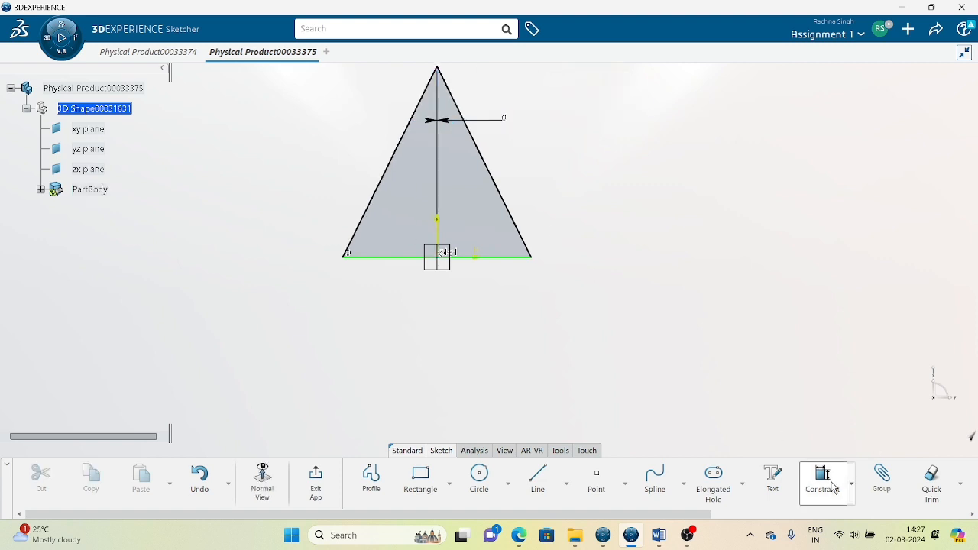
Give the right and left sloped sides 85 mm length dimensions.
click(829, 485)
click(511, 213)
click(581, 226)
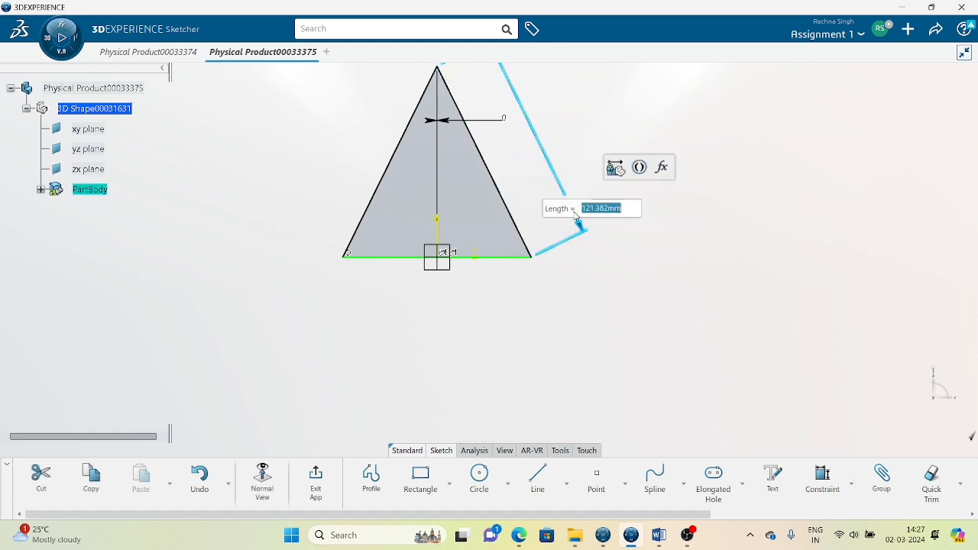
text(85)
key(Return)
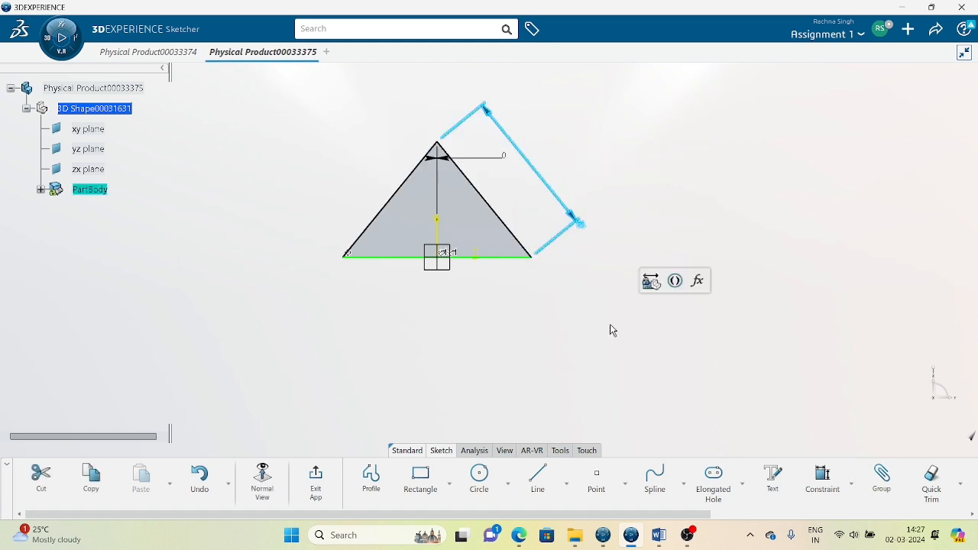
click(522, 320)
middle_drag(527, 329, 543, 357)
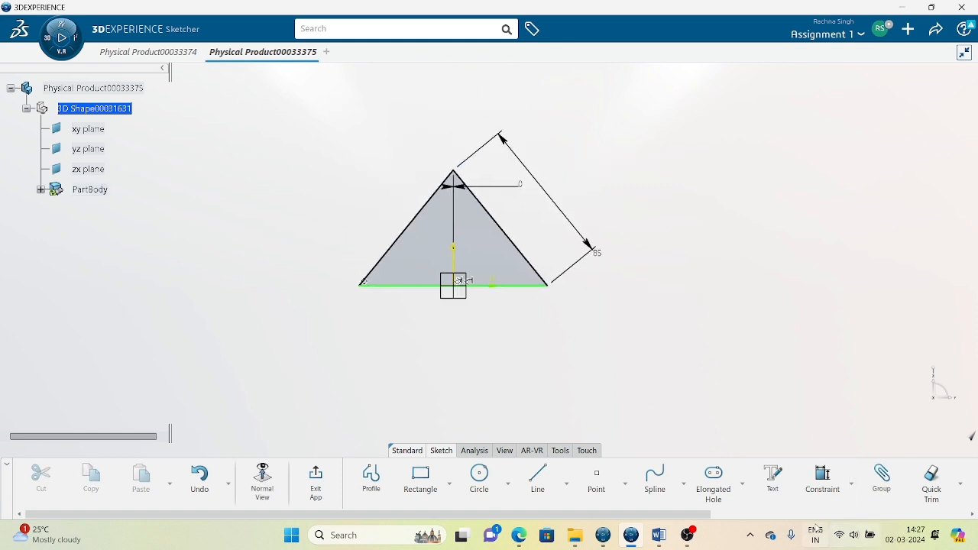
click(825, 481)
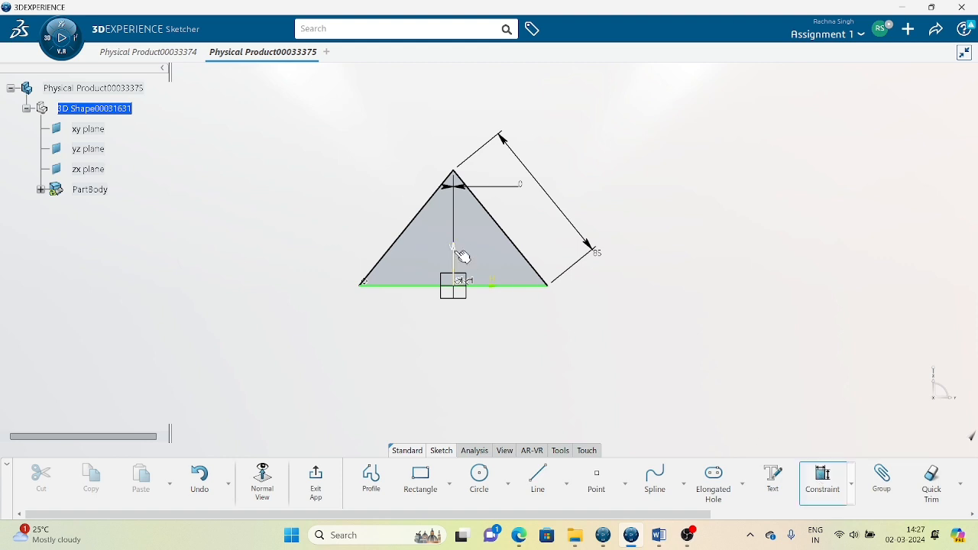
click(388, 253)
click(328, 214)
key(Return)
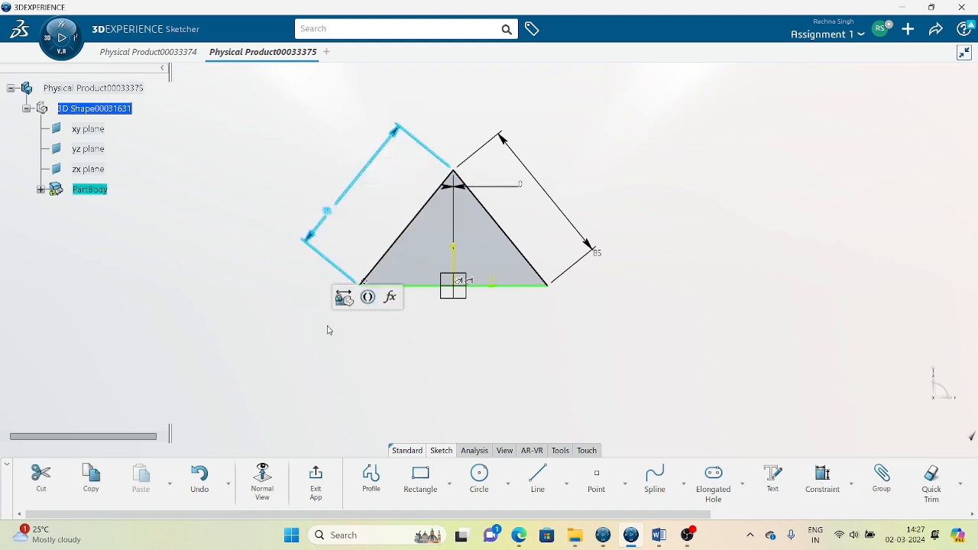
click(397, 306)
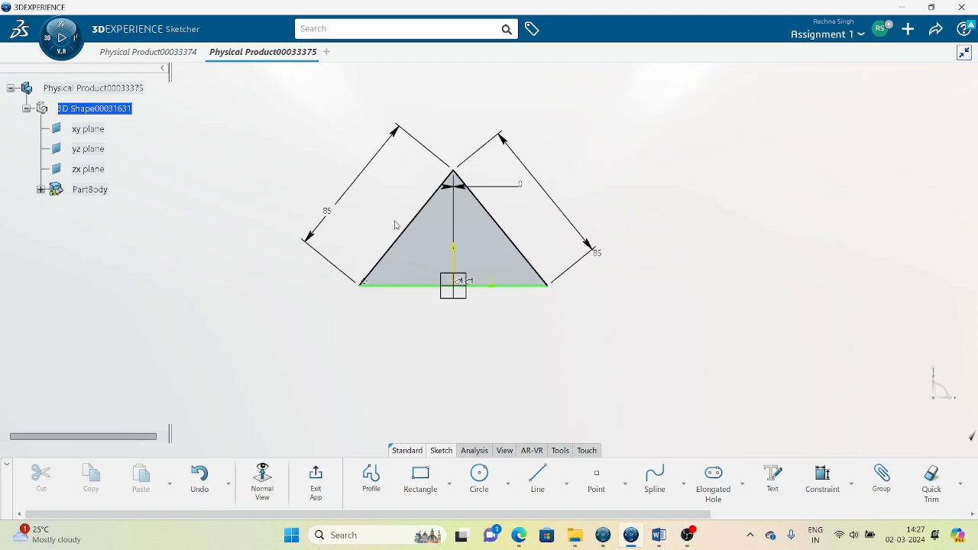
Cancel the base-line dimension, test-drag the apex, and restore the deleted left 85 dimension.
click(822, 478)
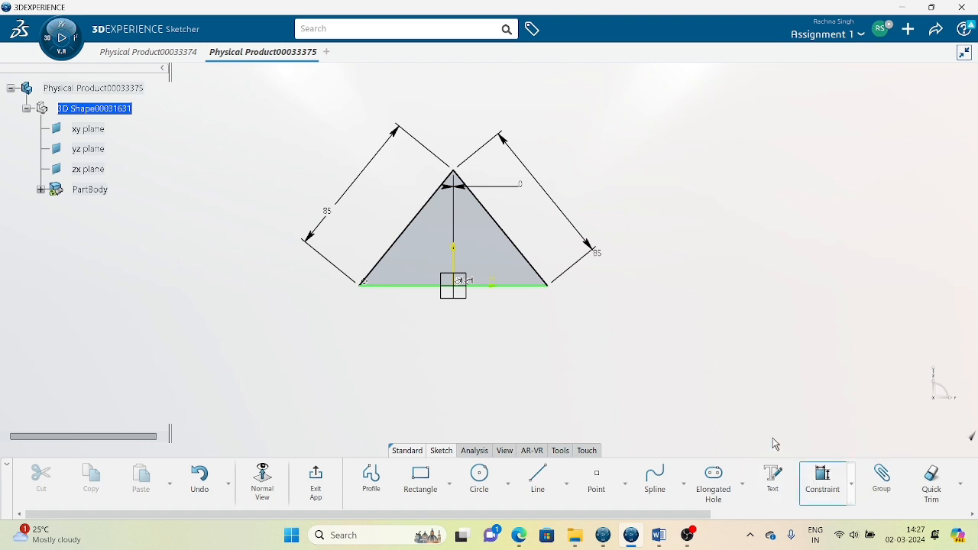
click(522, 288)
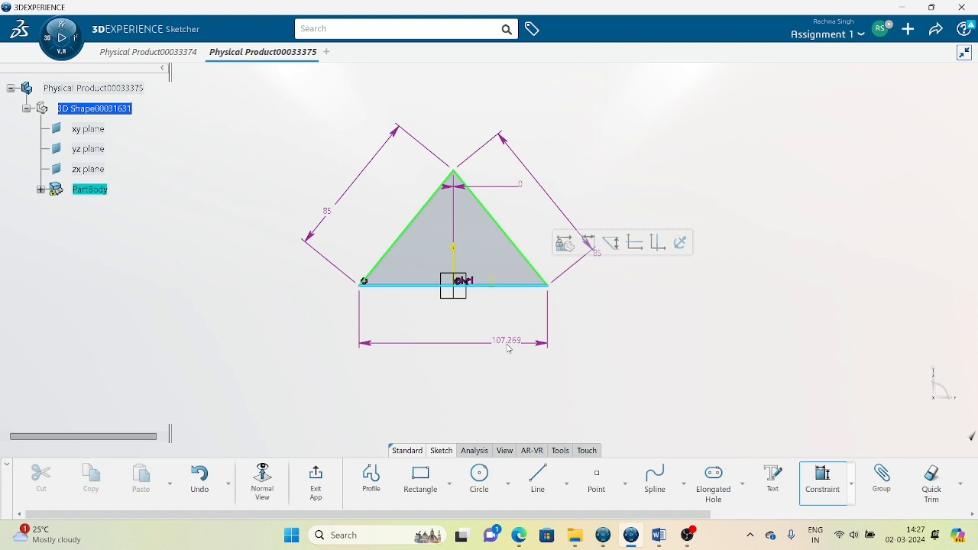
key(Escape)
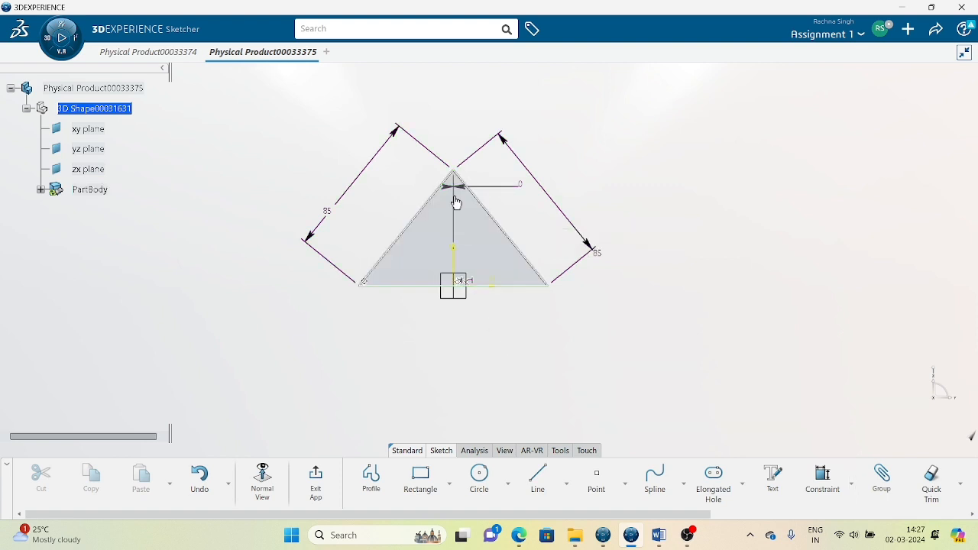
mouse_move(455, 174)
mouse_down()
mouse_move(452, 136)
mouse_move(461, 163)
mouse_move(457, 228)
mouse_move(457, 181)
mouse_up()
click(507, 307)
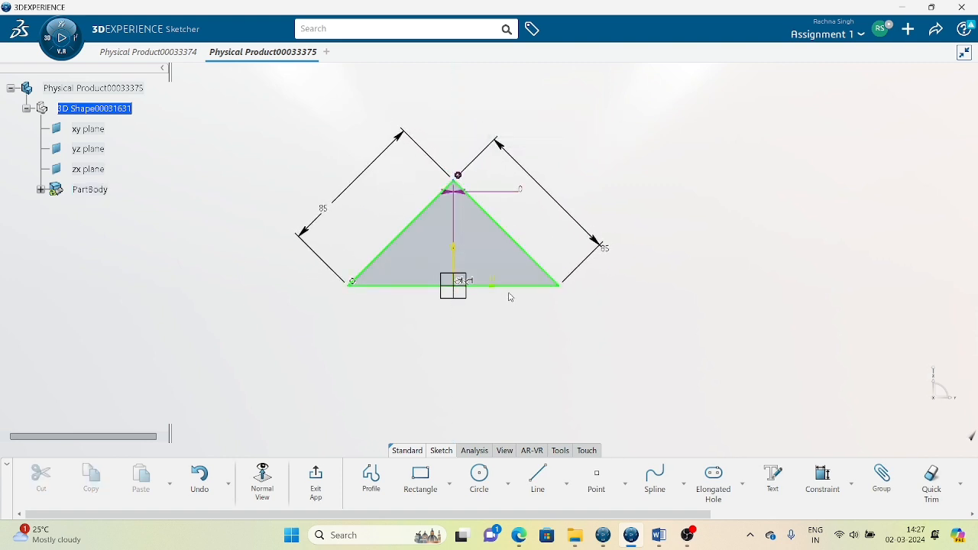
click(525, 194)
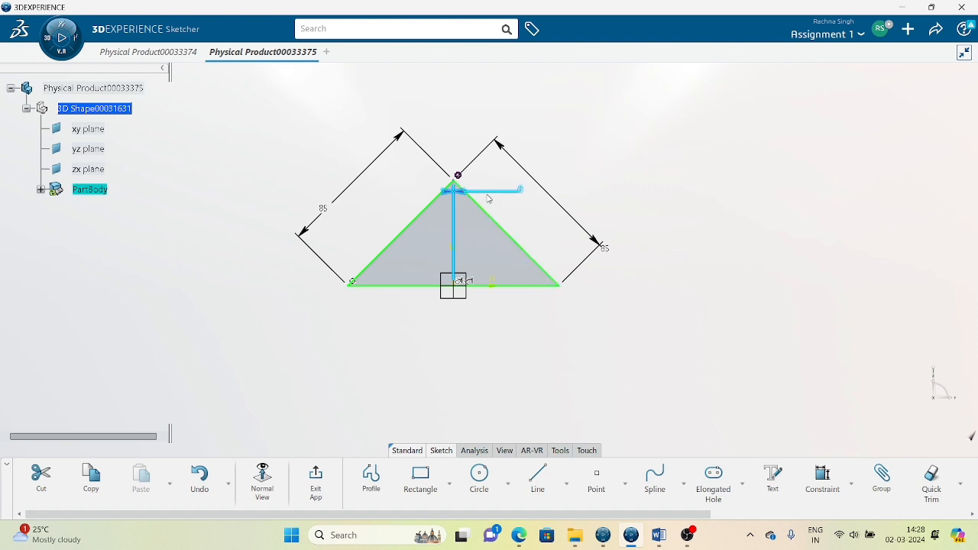
click(488, 203)
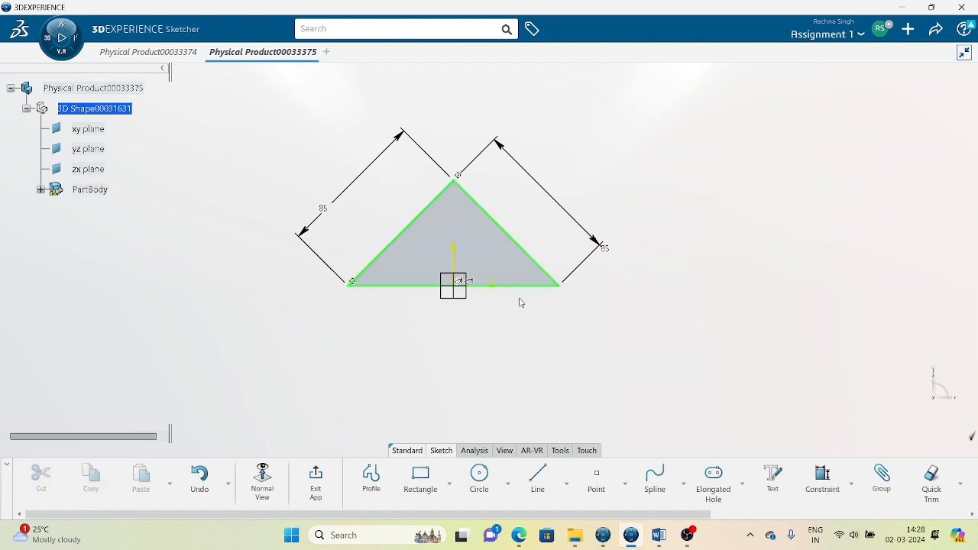
click(311, 232)
key(Delete)
key(ctrl+z)
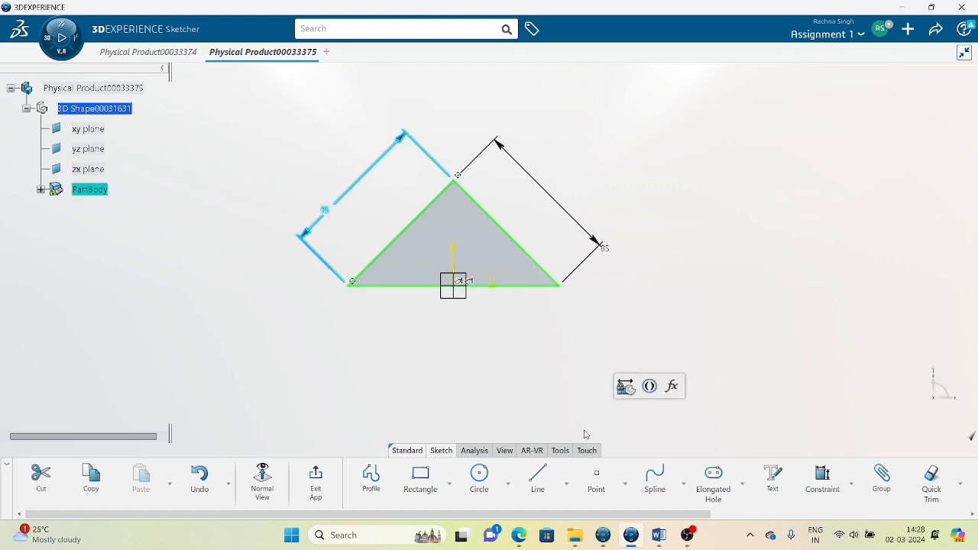
click(621, 421)
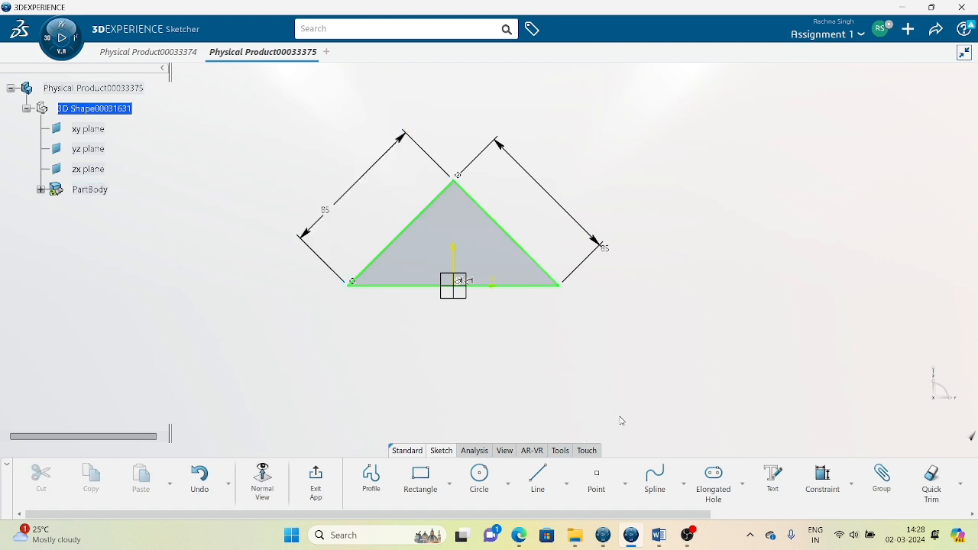
Show the Circle dropdown's creation options, such as Three Point Circle.
click(507, 483)
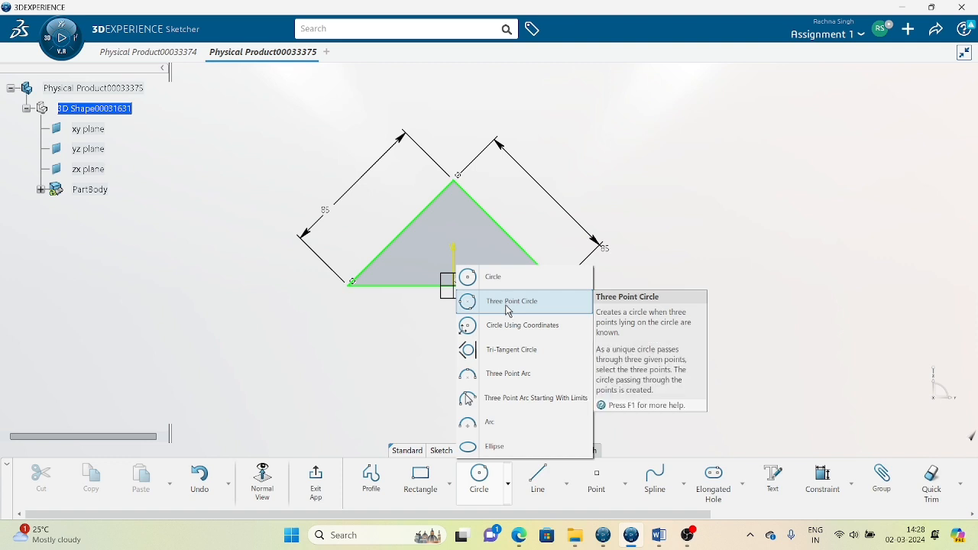
click(699, 398)
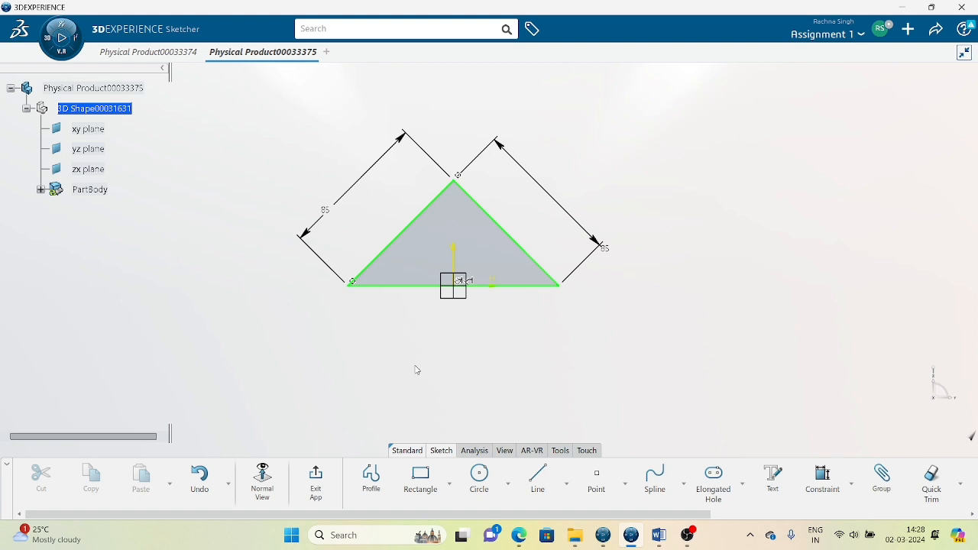
click(507, 486)
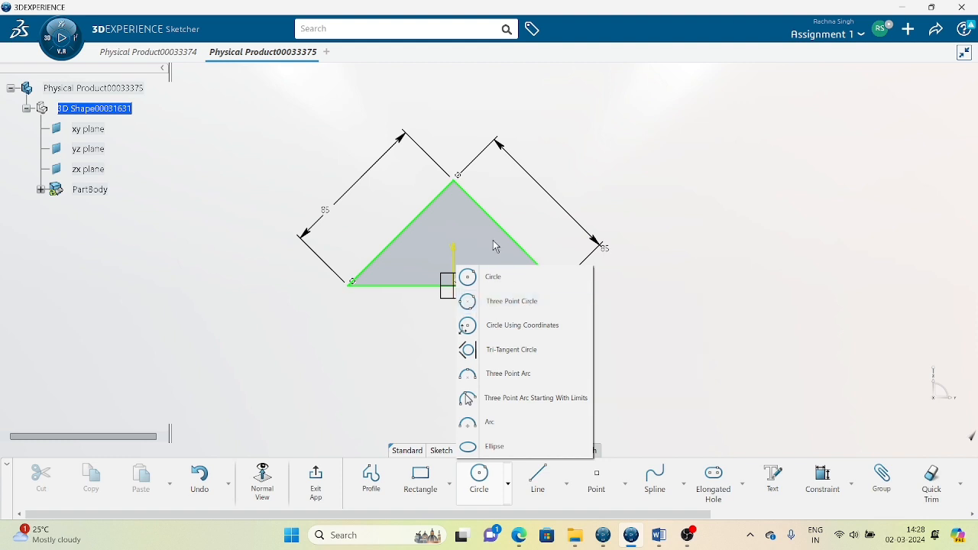
click(535, 304)
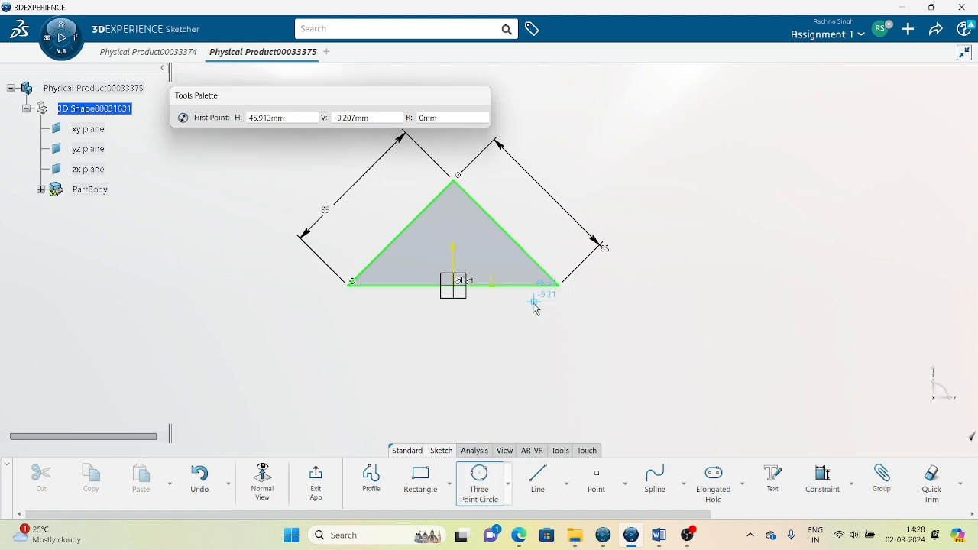
click(352, 283)
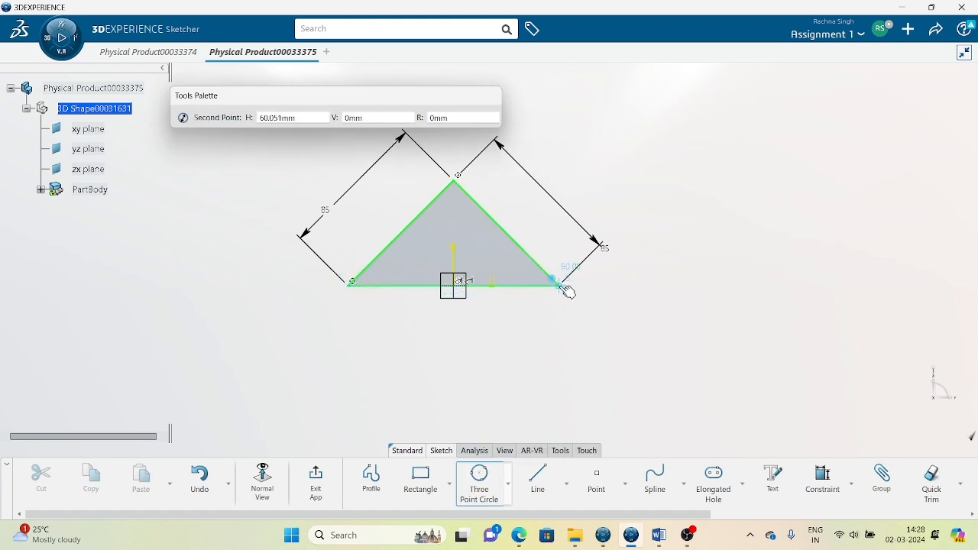
click(559, 285)
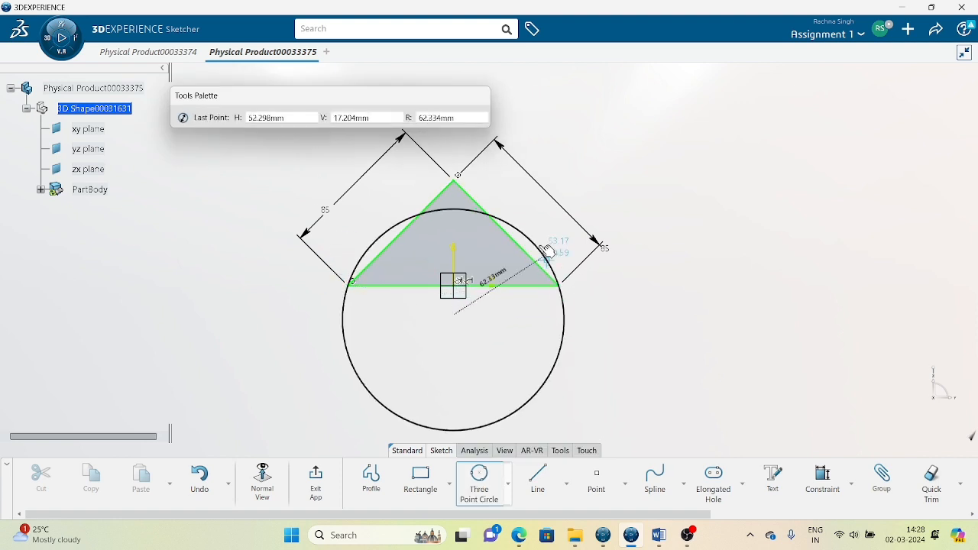
click(457, 184)
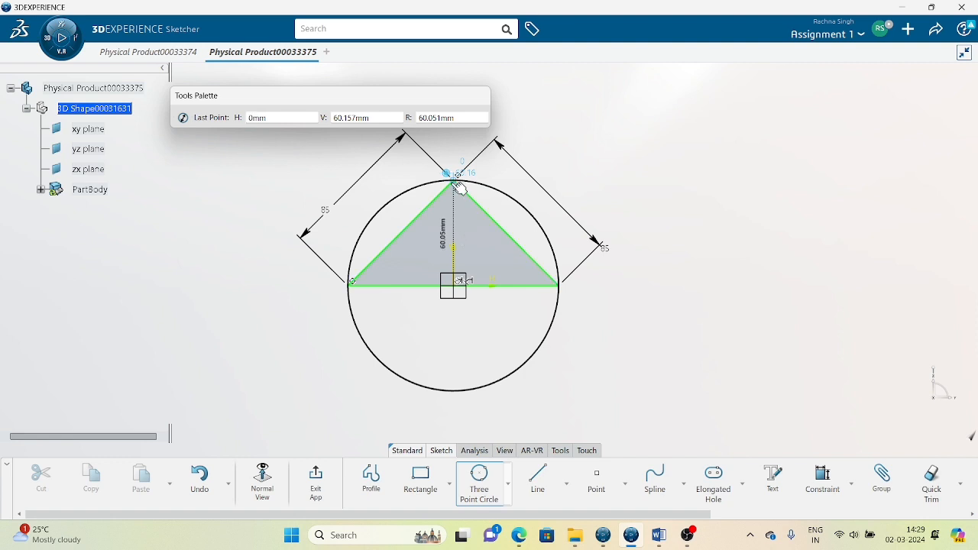
click(458, 185)
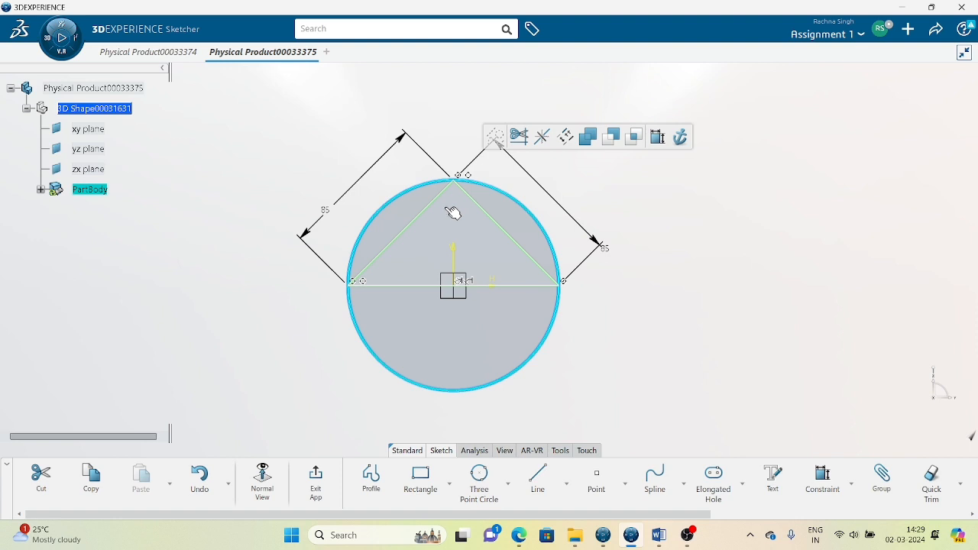
click(692, 364)
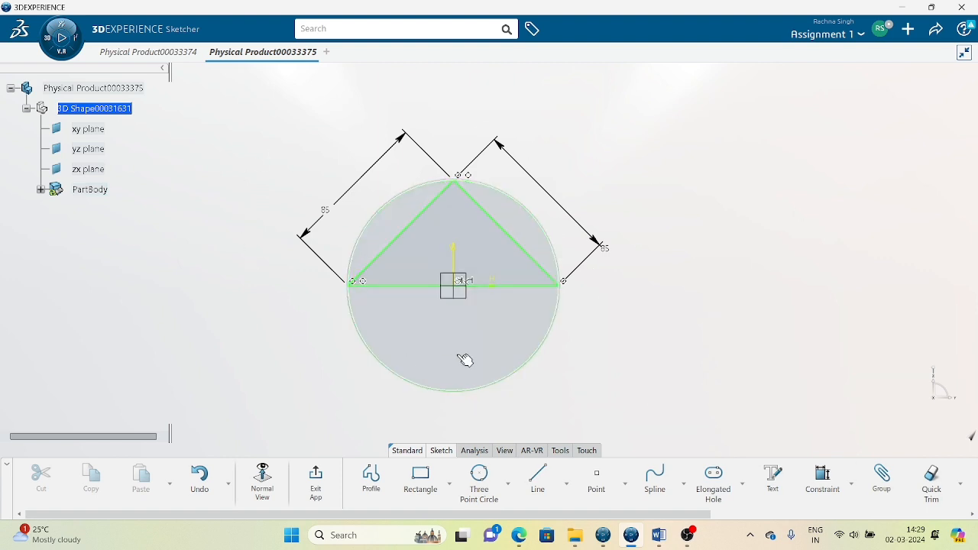
click(479, 393)
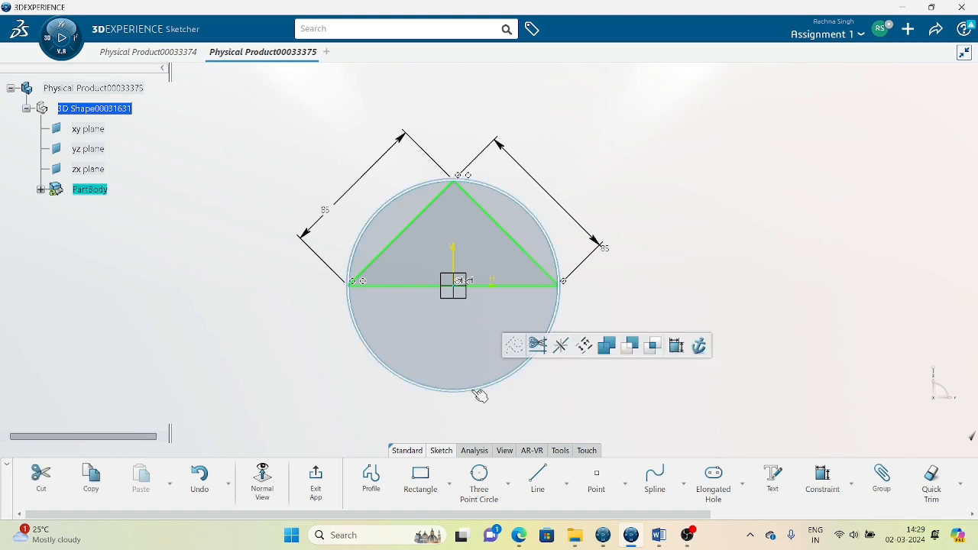
key(Delete)
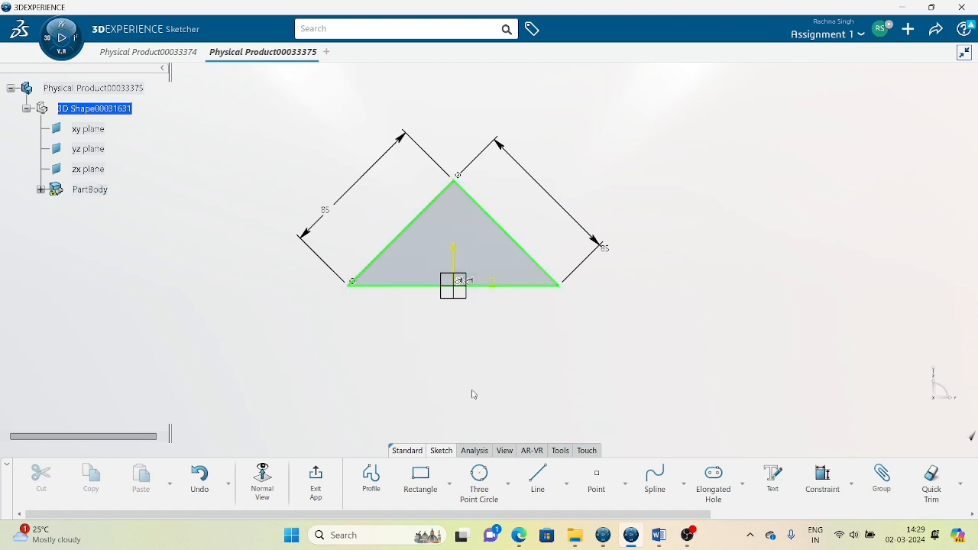
click(510, 489)
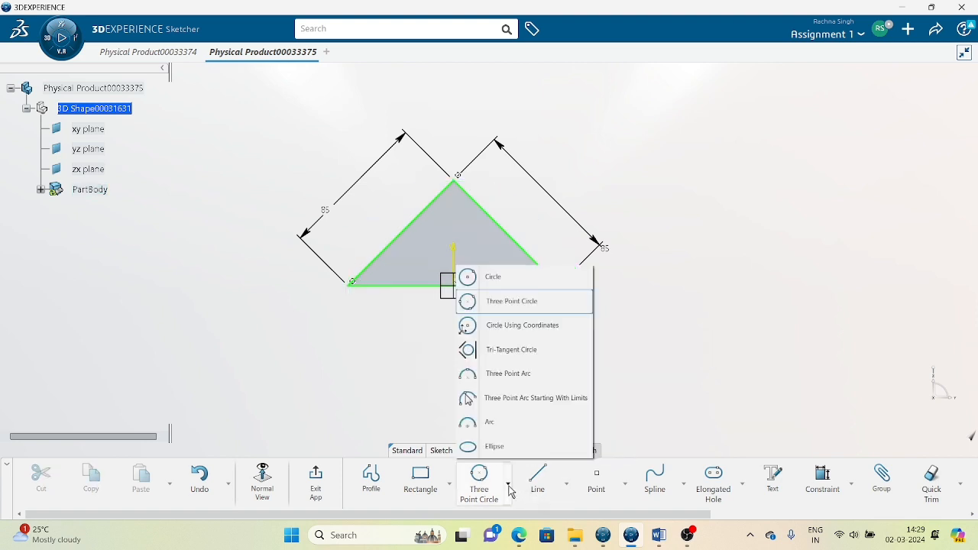
click(483, 358)
click(501, 225)
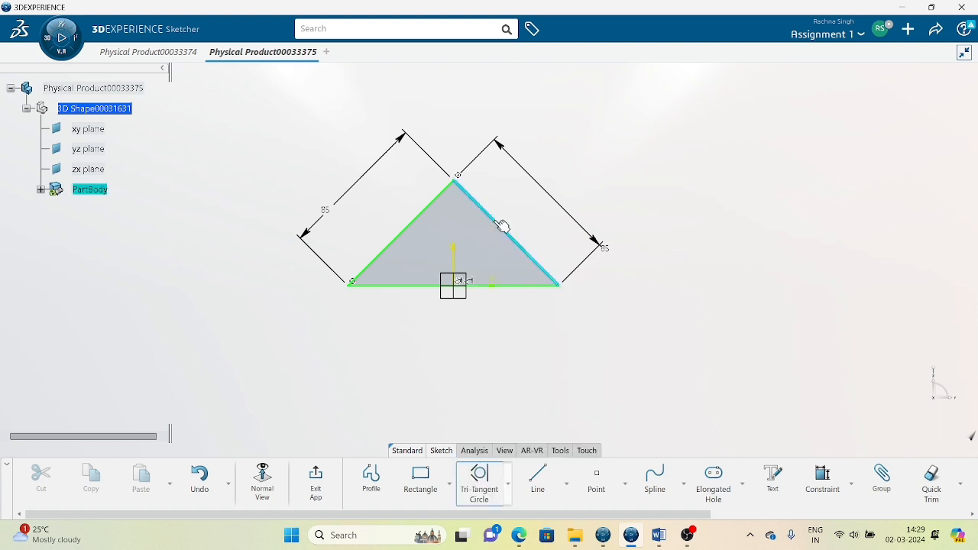
click(417, 221)
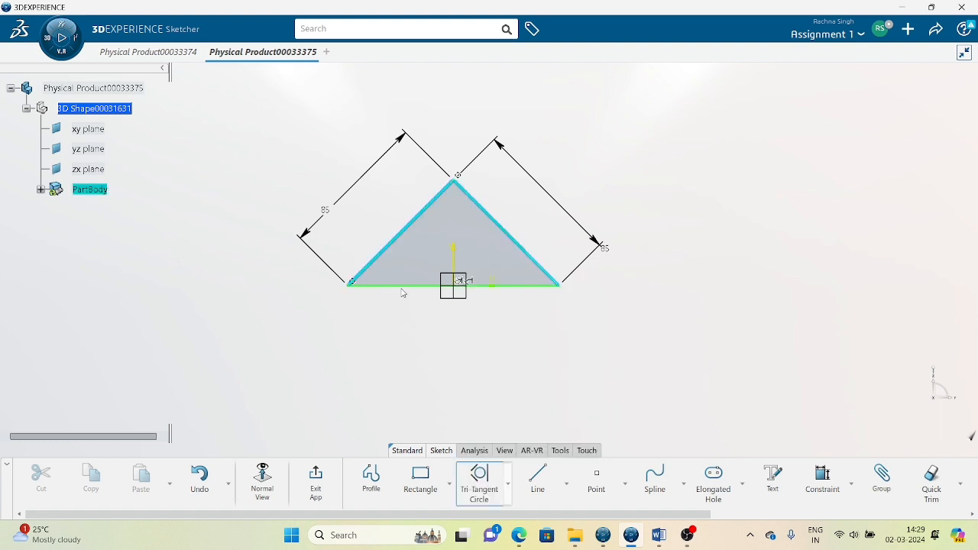
click(409, 287)
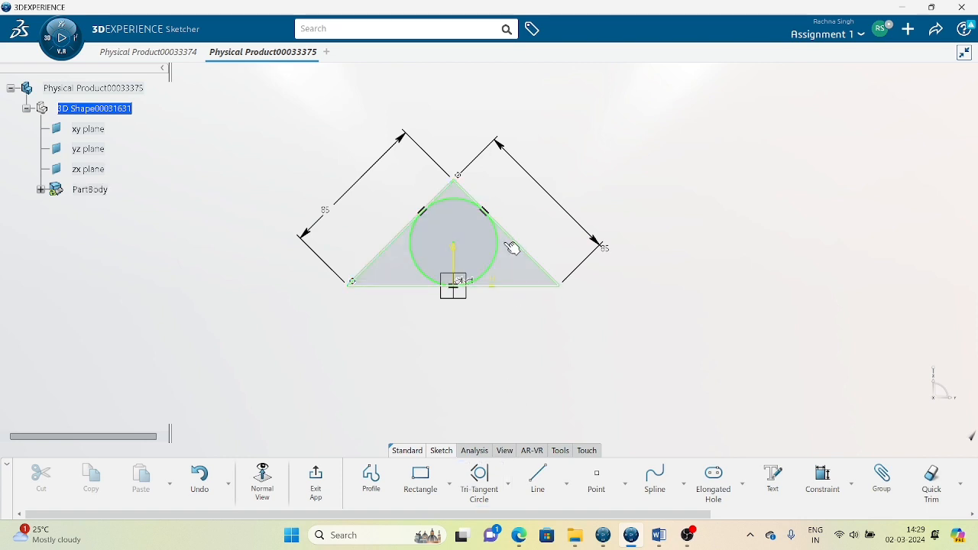
click(500, 264)
key(Delete)
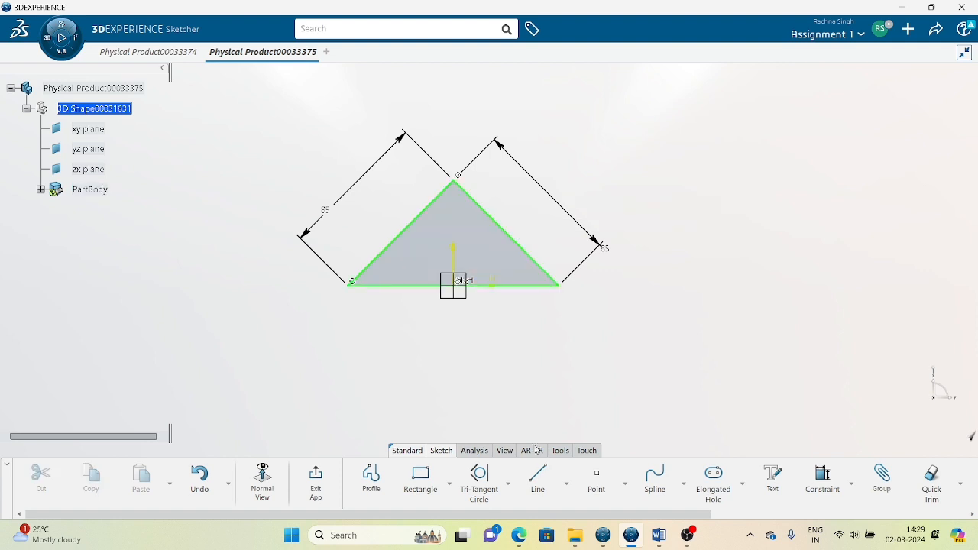
click(479, 479)
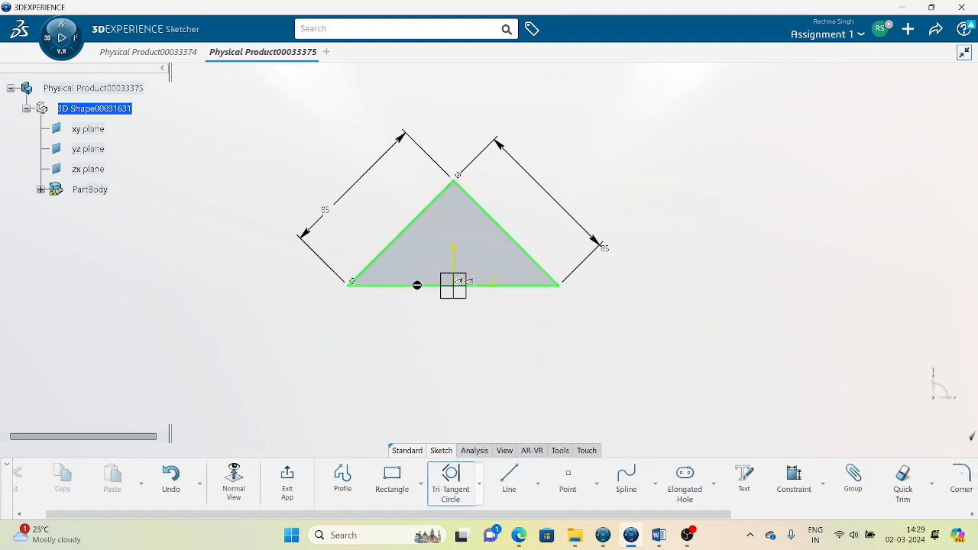
click(422, 286)
click(422, 220)
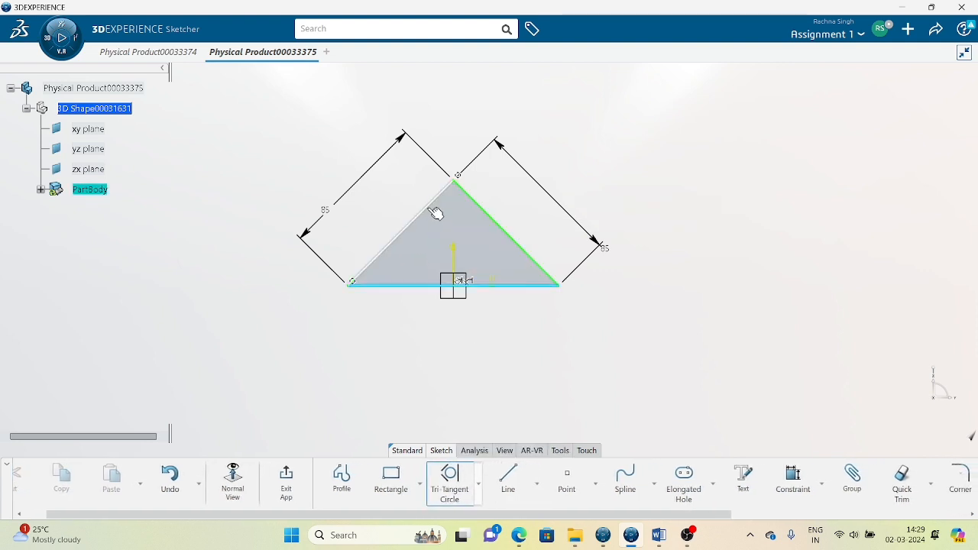
click(497, 221)
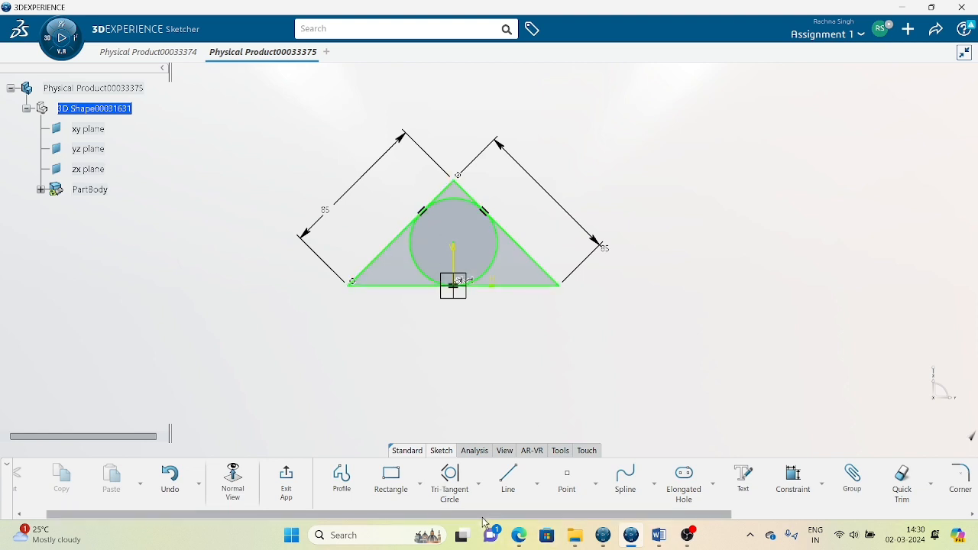
click(498, 271)
key(Delete)
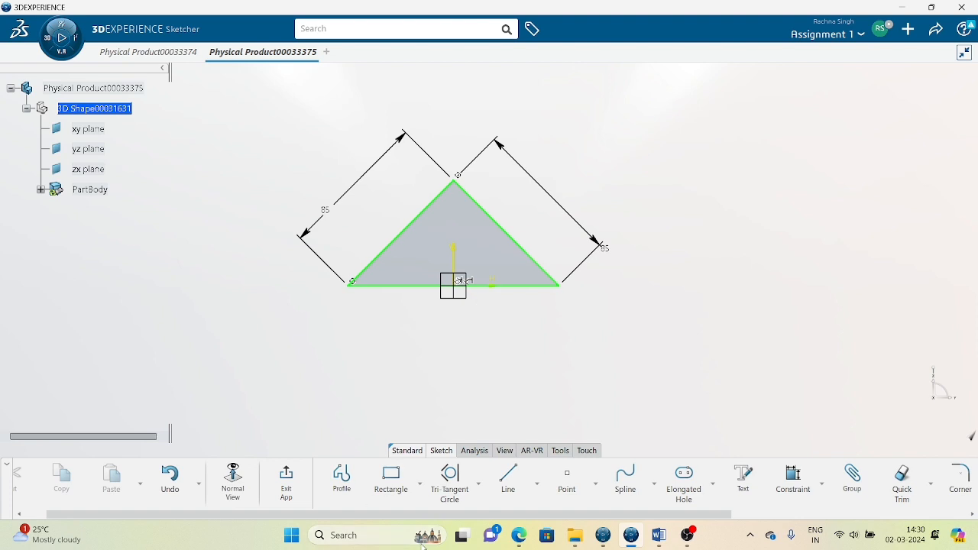
Draw two trial circles, one right of the triangle and one centred on its left corner.
click(477, 484)
click(463, 276)
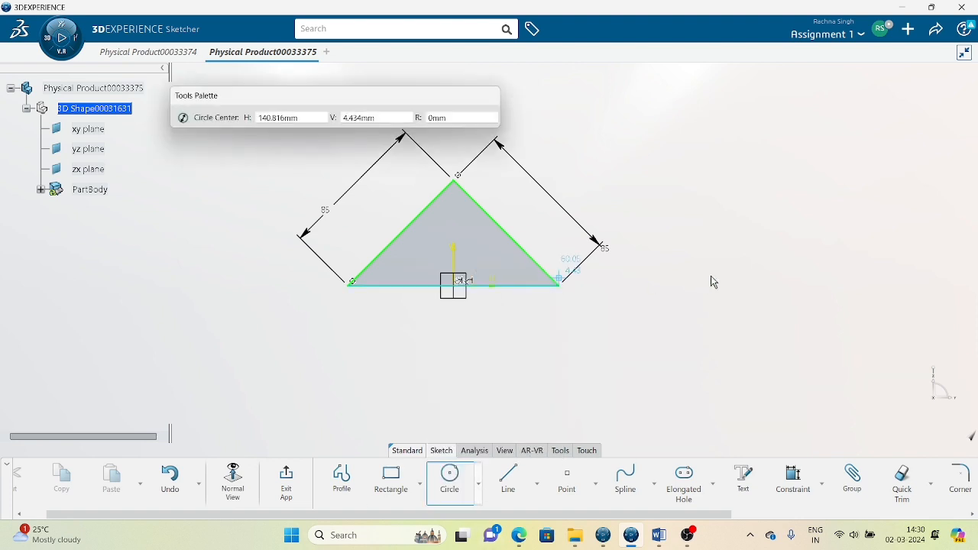
click(711, 275)
click(598, 340)
click(449, 478)
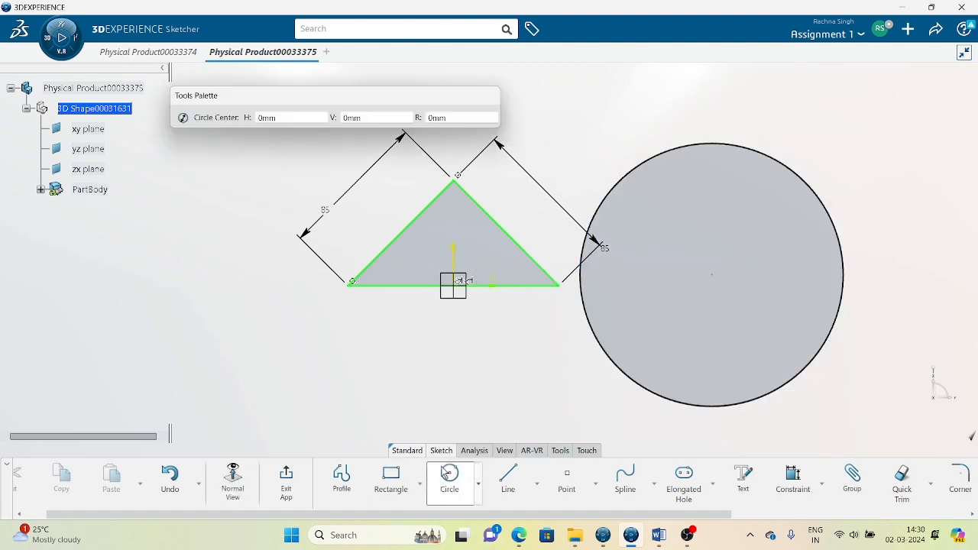
click(352, 282)
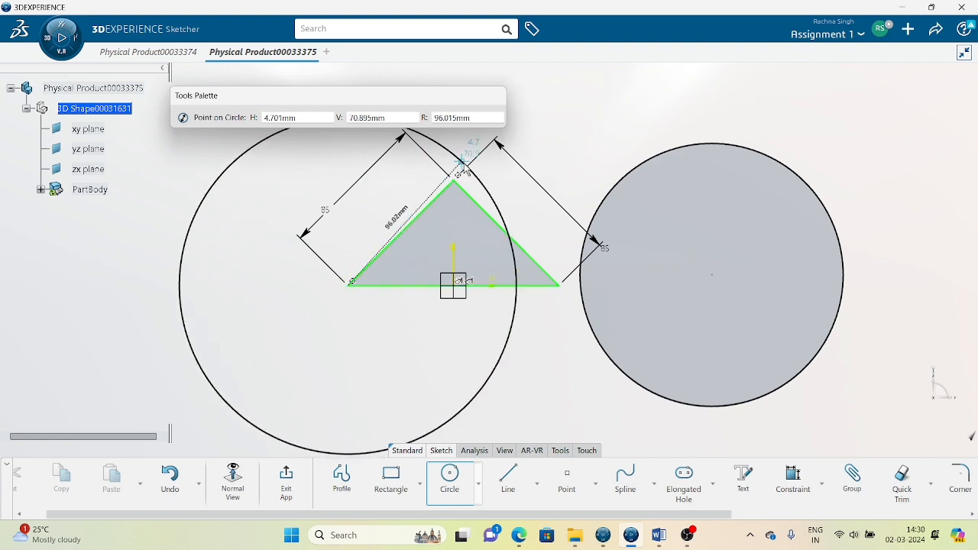
click(456, 177)
click(501, 382)
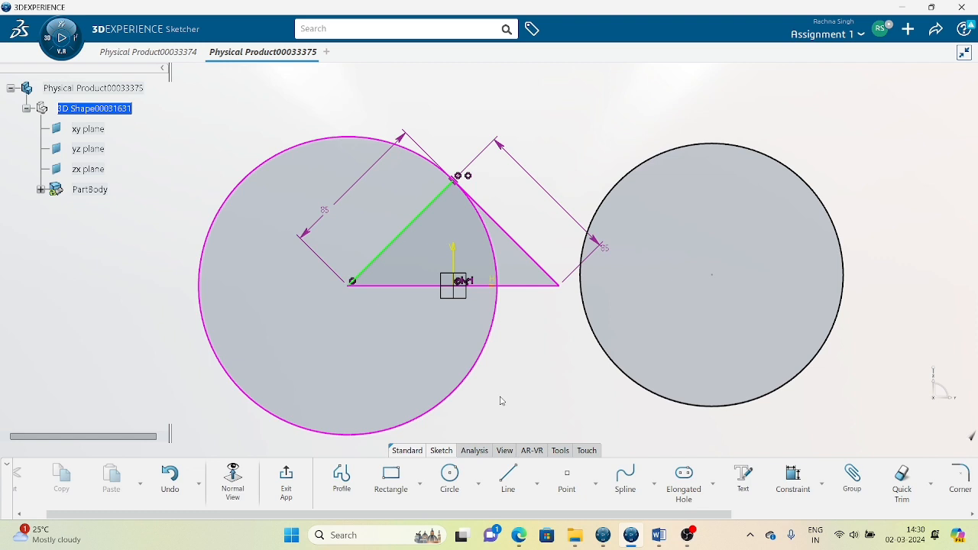
Delete both trial circles so only the triangle remains.
click(500, 401)
key(Delete)
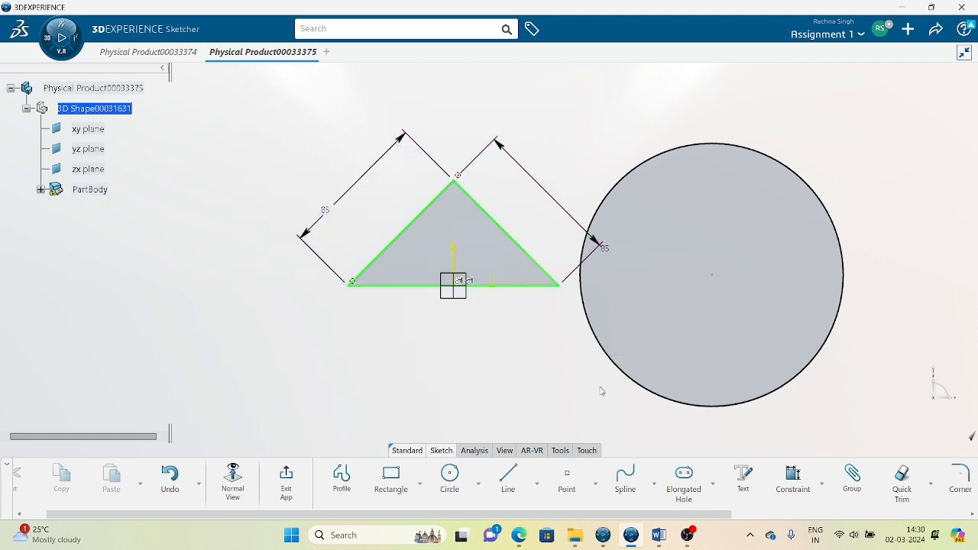
click(654, 392)
key(Delete)
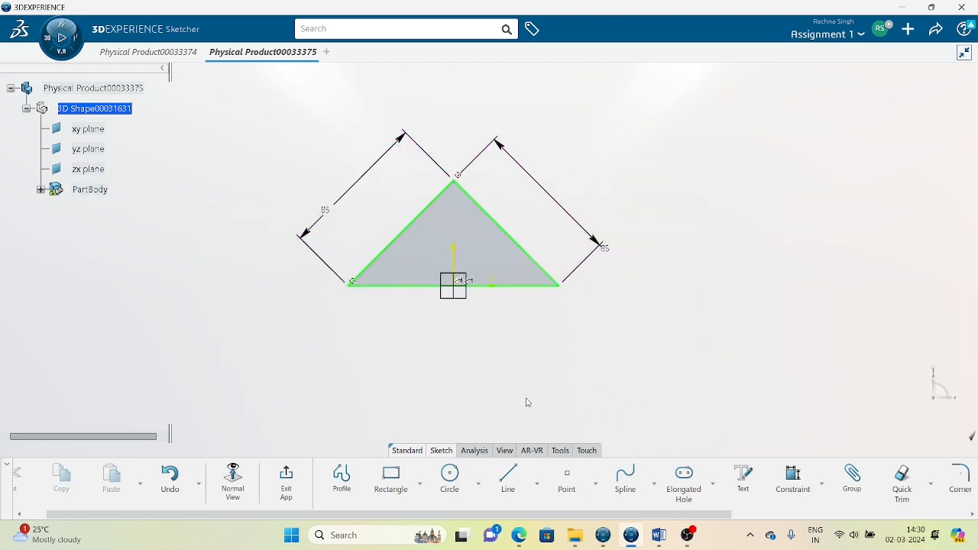
click(479, 484)
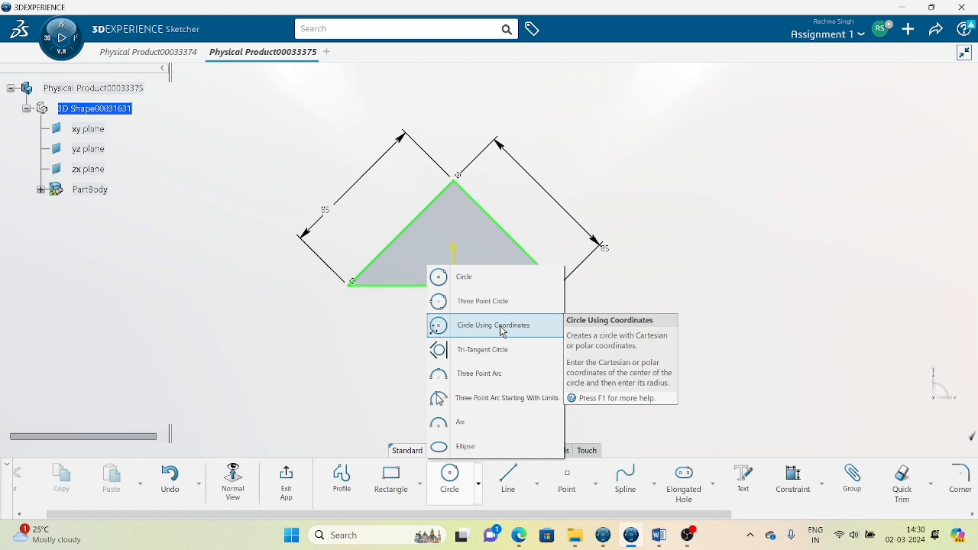
Create an R40 circle by coordinates at H 100, V 50, then delete it.
click(499, 325)
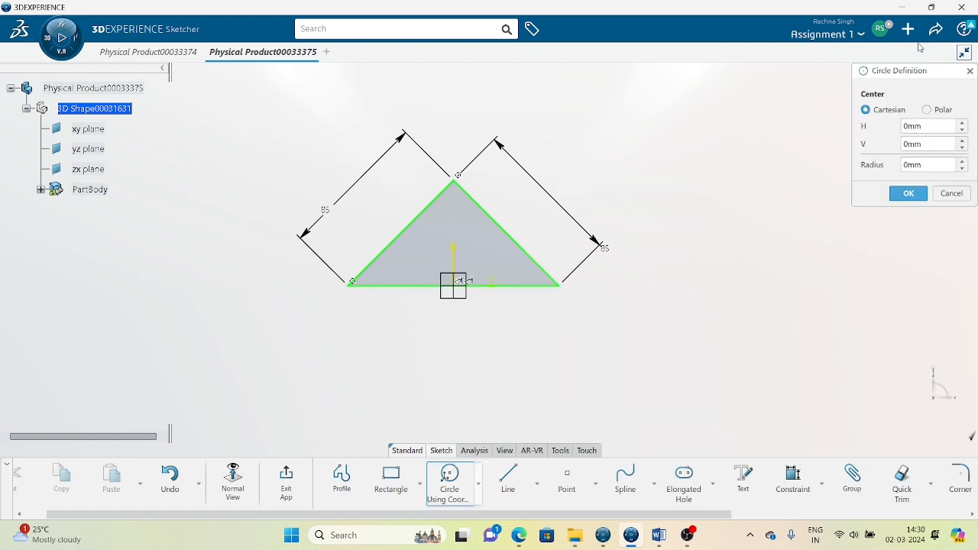
drag(927, 81, 723, 83)
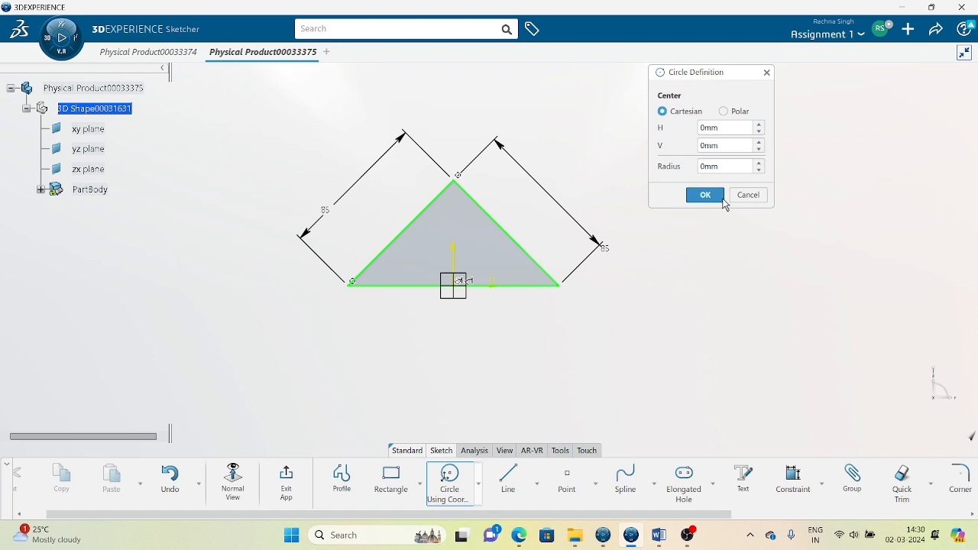
click(723, 112)
click(662, 110)
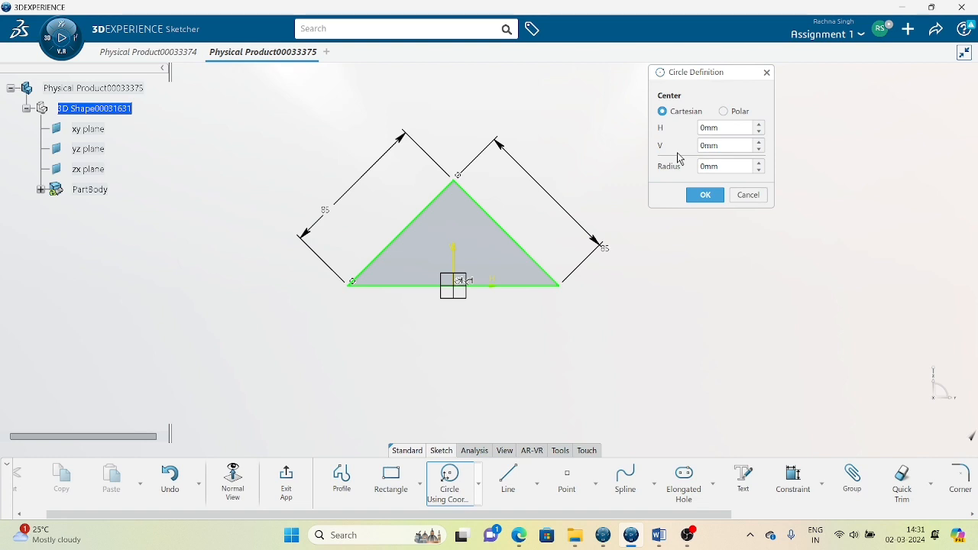
double_click(722, 130)
text(100)
double_click(722, 145)
text(5)
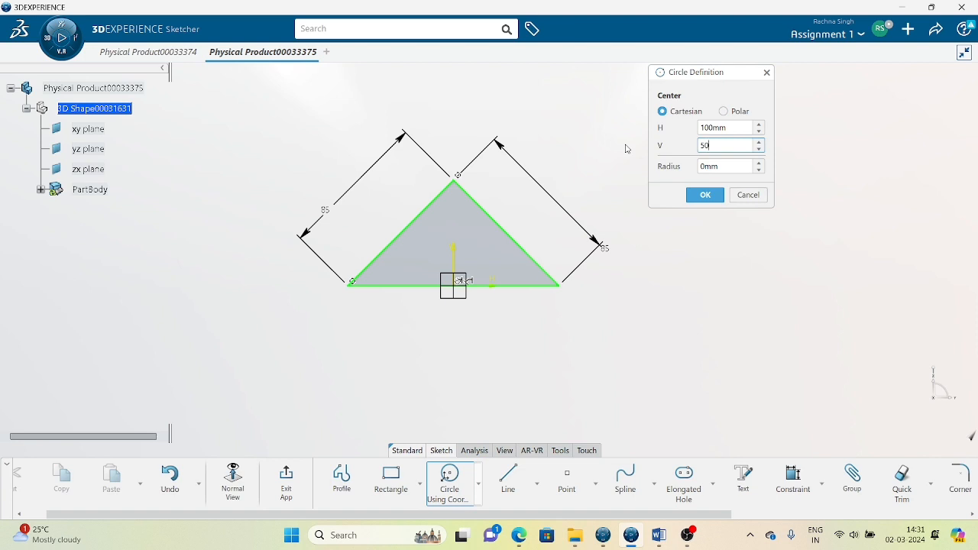
text(0)
double_click(726, 166)
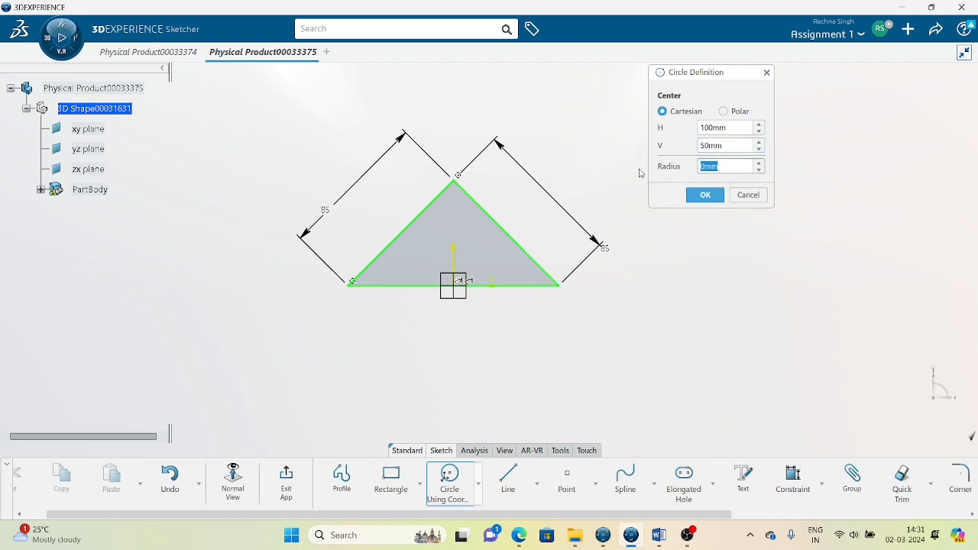
text(40)
click(703, 194)
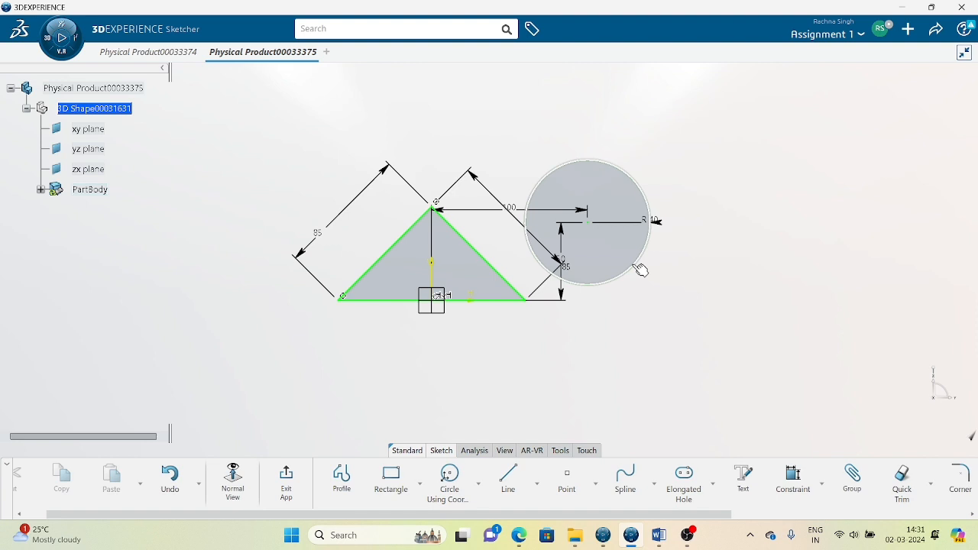
click(640, 270)
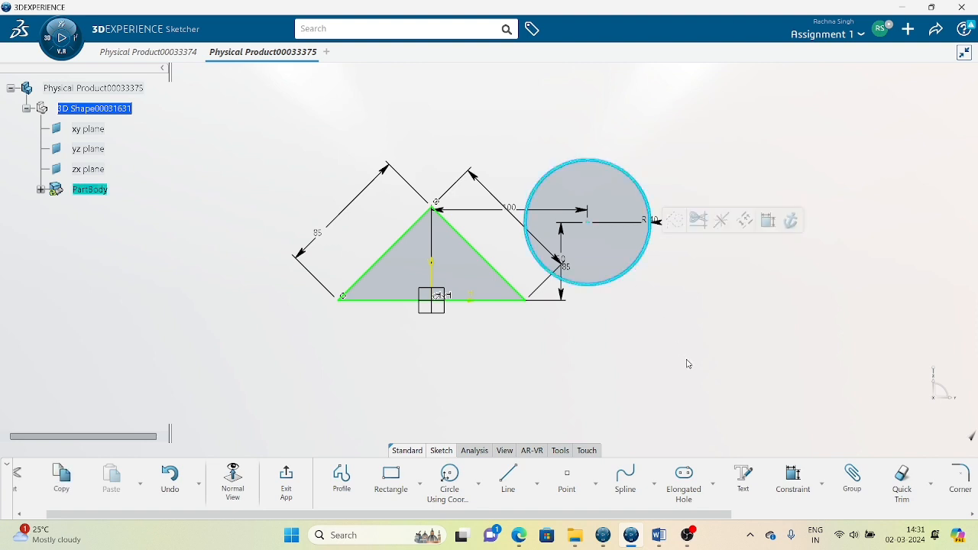
key(Delete)
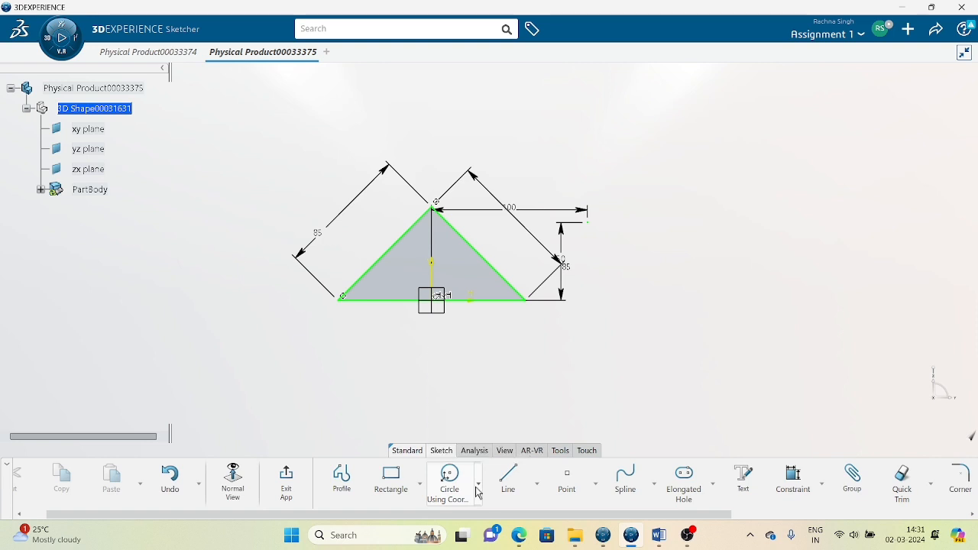
Draw a three-point arc through the triangle's left, right and top corners.
click(476, 484)
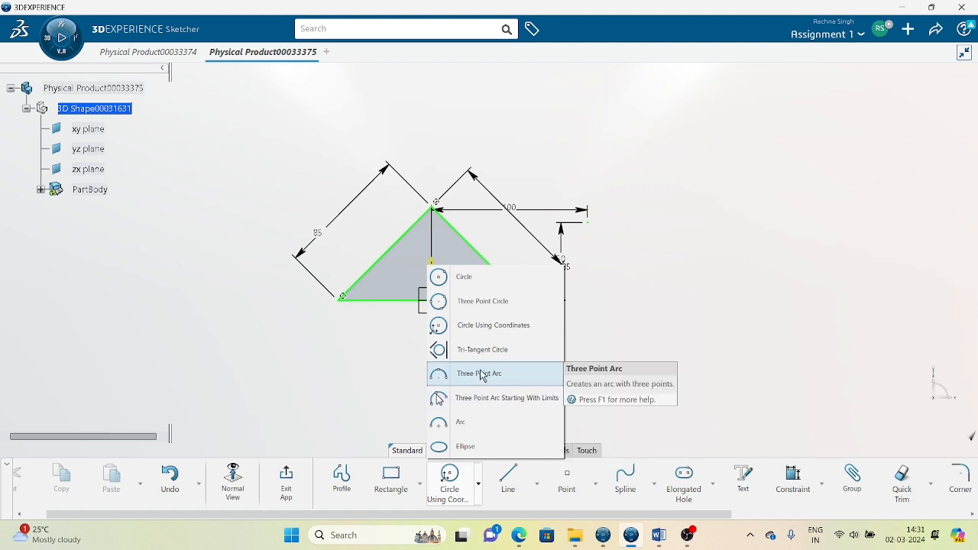
click(481, 375)
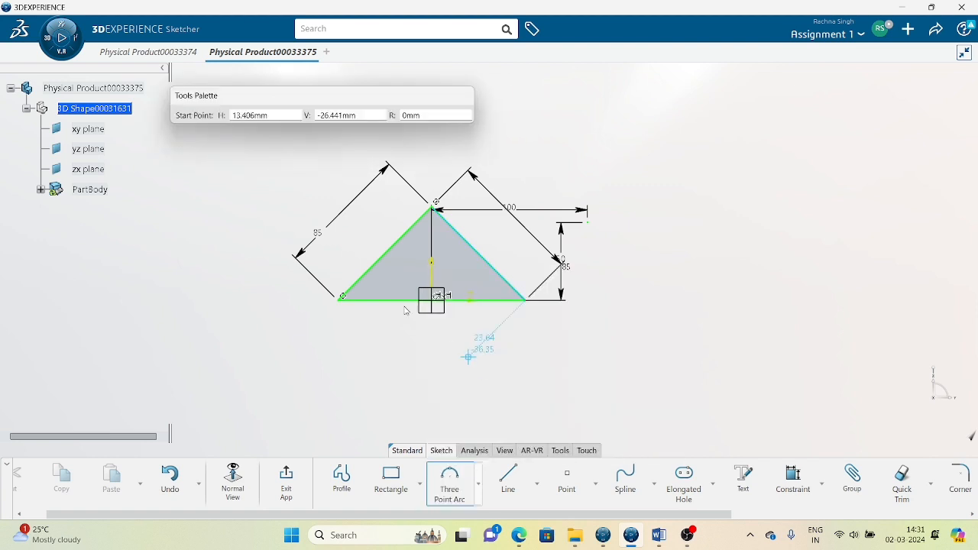
click(342, 297)
click(525, 300)
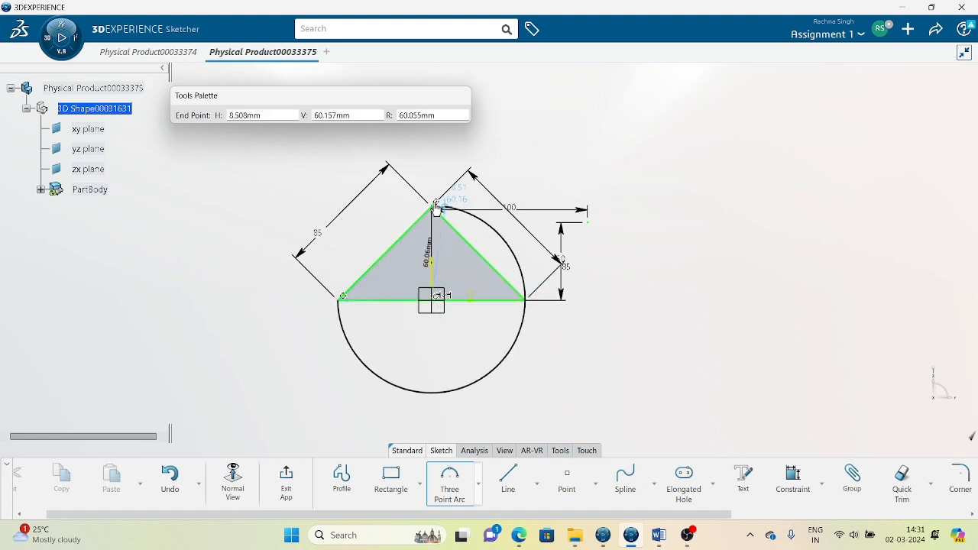
click(432, 206)
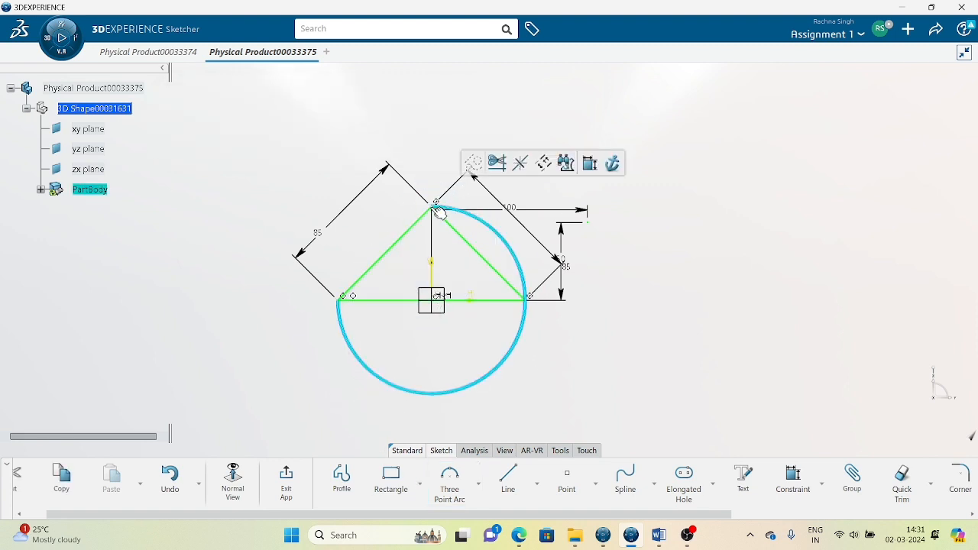
click(693, 389)
Redraw the arc from the left corner over the apex to the right corner, then delete the lower arc.
click(450, 480)
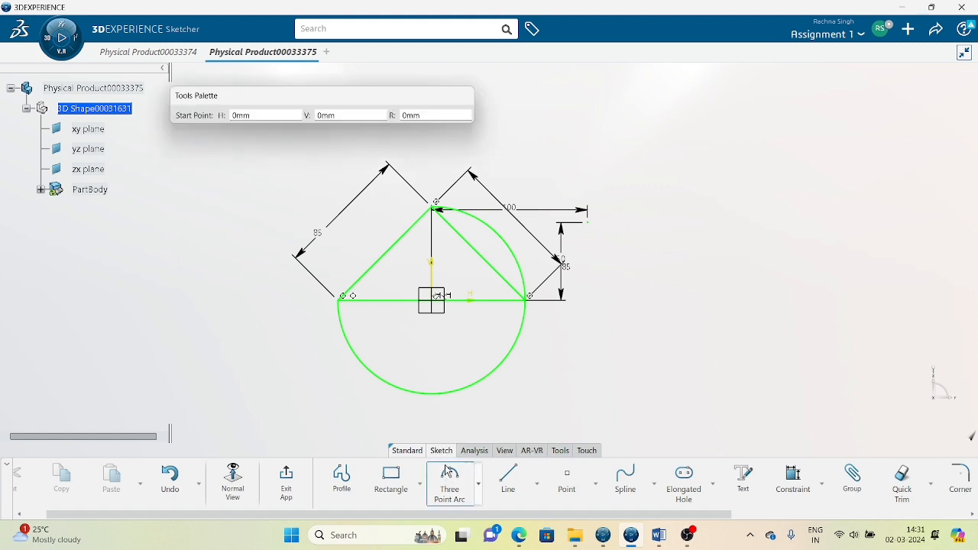
click(347, 299)
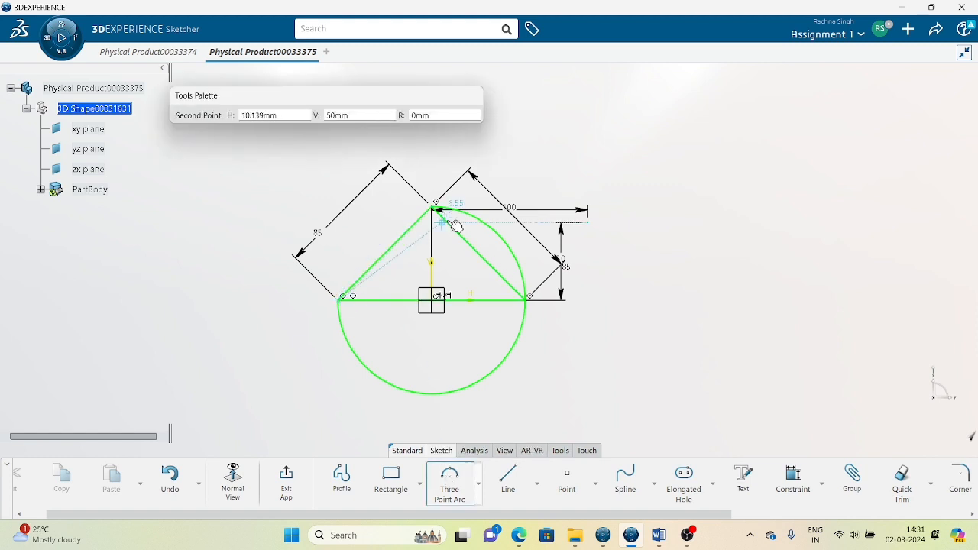
click(435, 208)
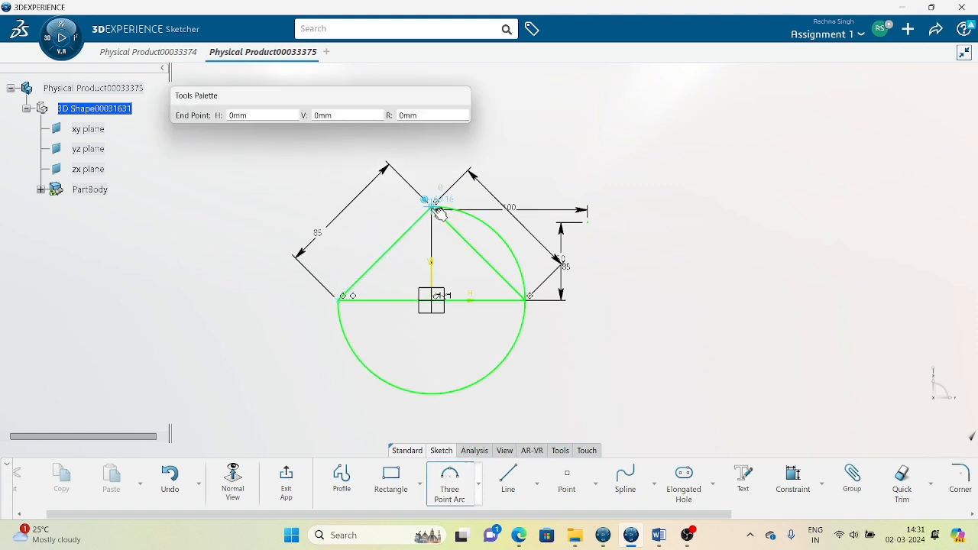
click(529, 300)
click(692, 389)
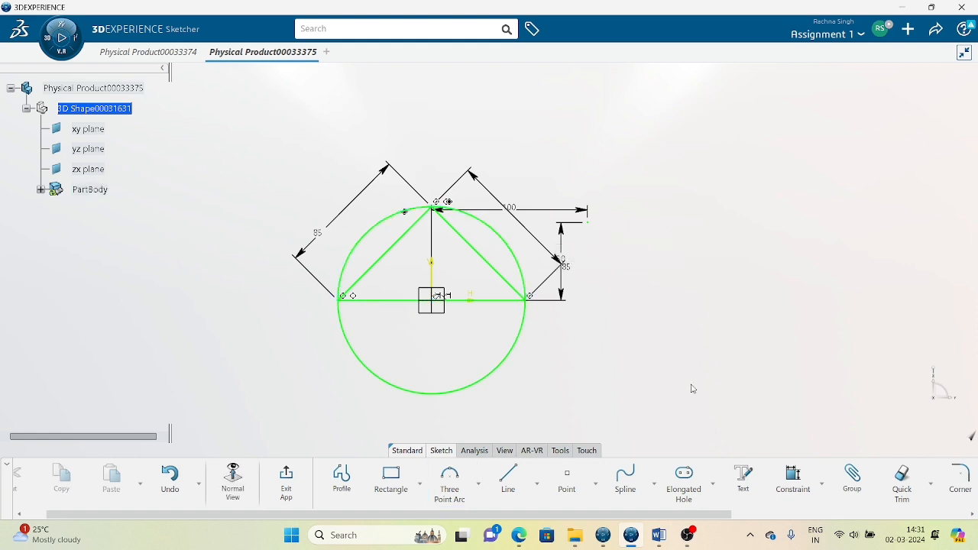
click(494, 370)
key(Delete)
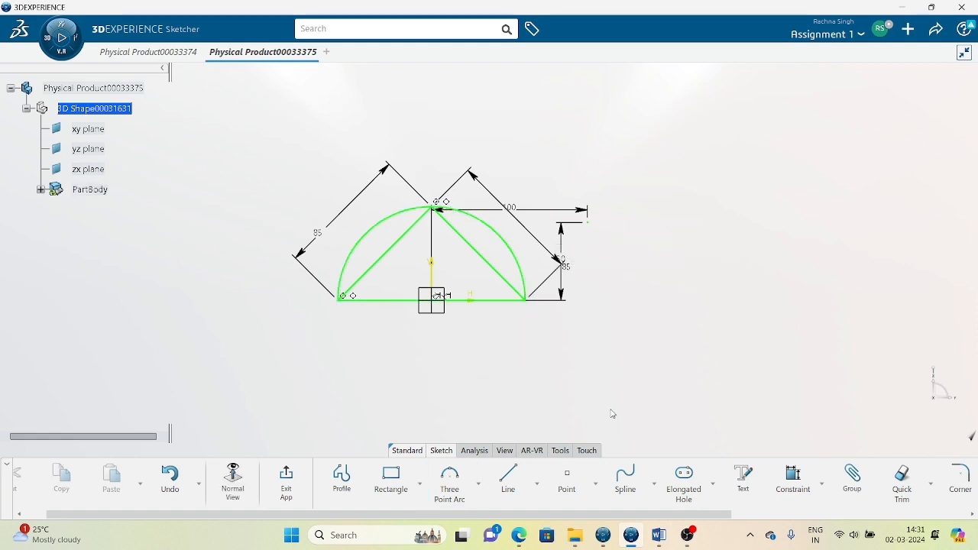
Draw a limits-first three-point arc of about 49 mm radius, bulging left, right of the sketch.
click(478, 484)
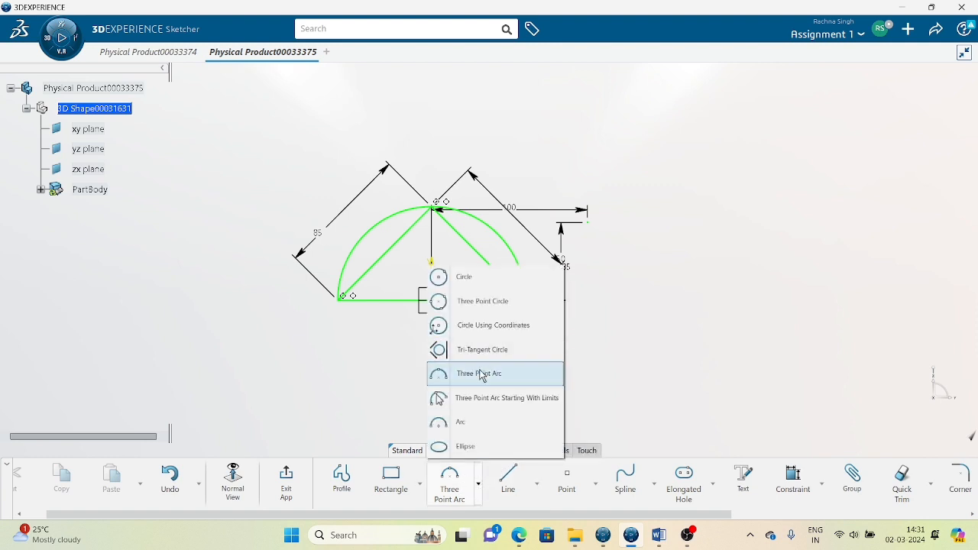
click(491, 404)
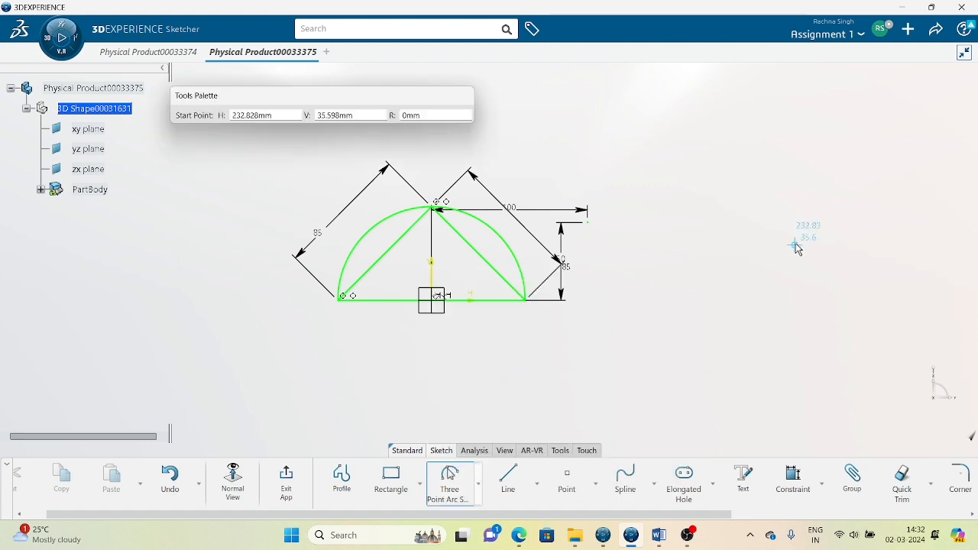
click(794, 246)
click(691, 359)
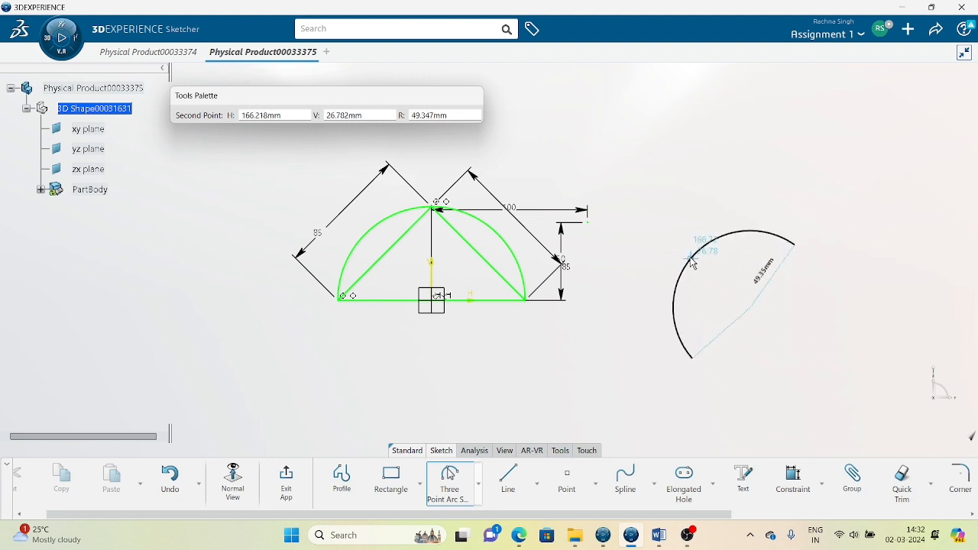
click(659, 221)
click(508, 477)
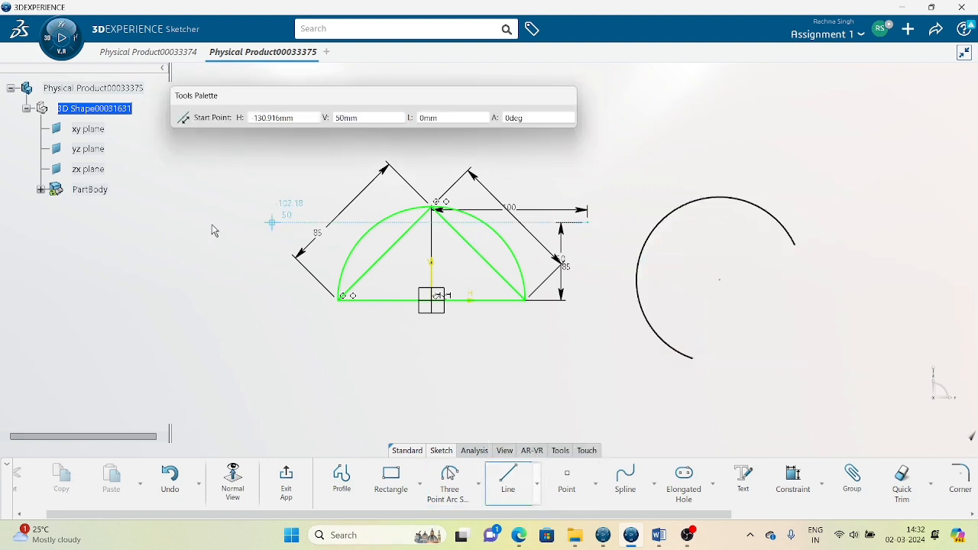
Draw a slanted line on the left and cap it with a roughly 52 mm arc into a half-disk.
click(105, 272)
click(212, 394)
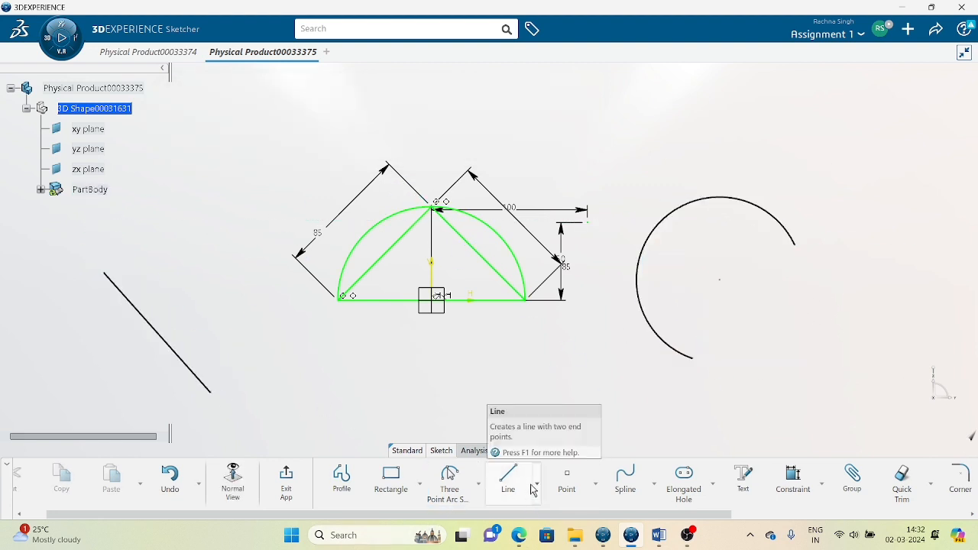
click(479, 484)
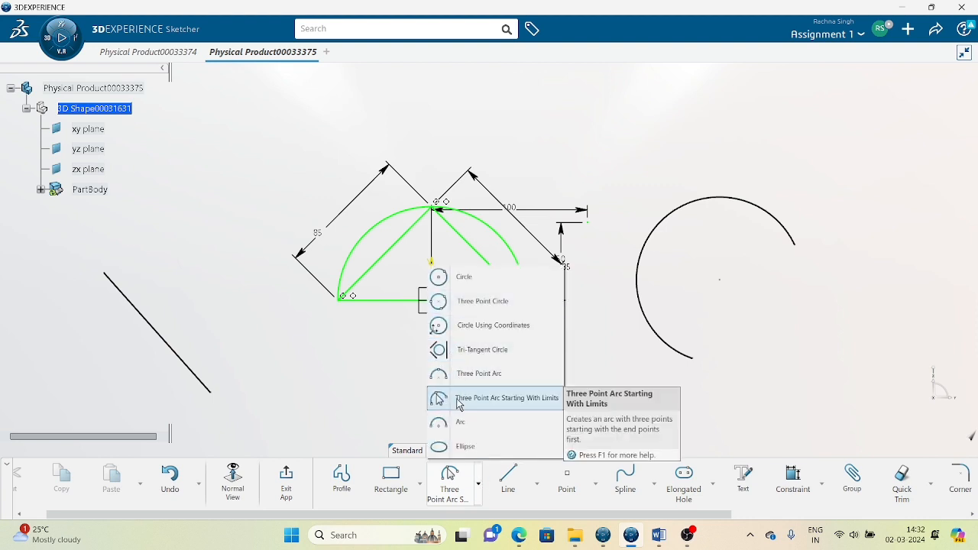
click(459, 398)
click(104, 272)
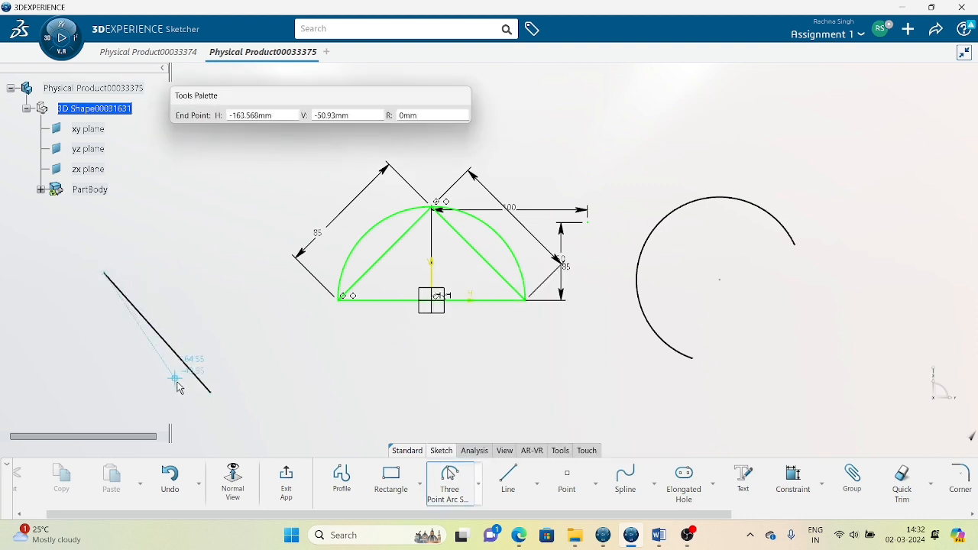
click(212, 392)
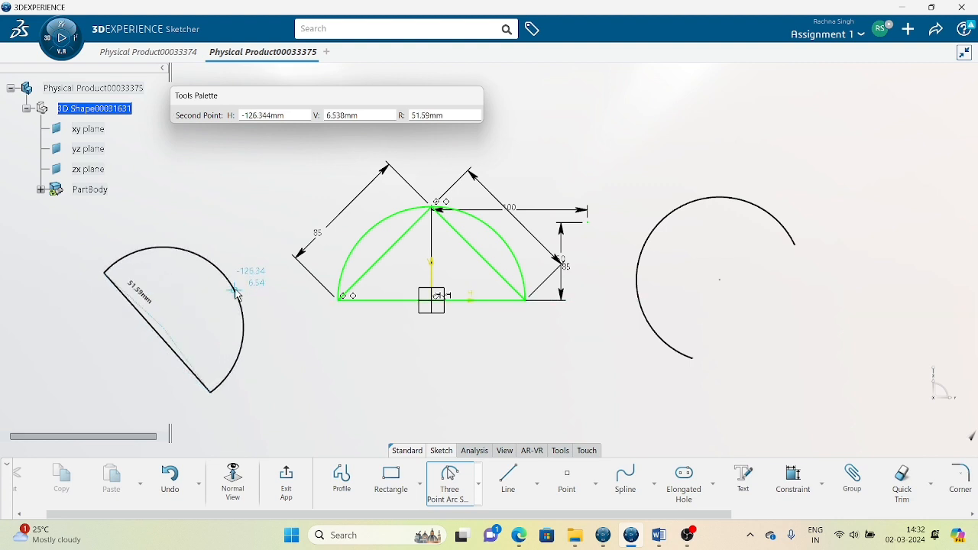
click(251, 296)
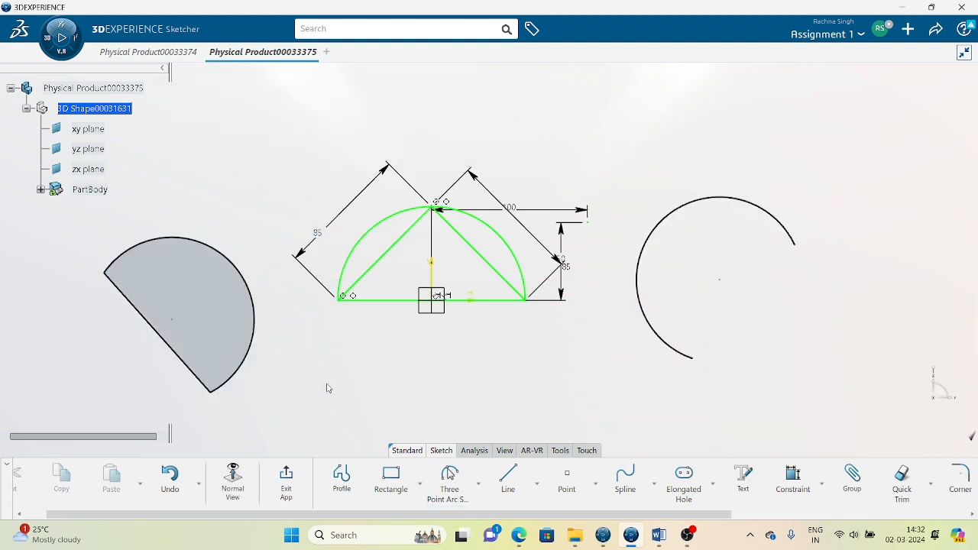
Draw a centre-point arc of about 56 mm radius, curving rightward, right of the open arc.
click(479, 483)
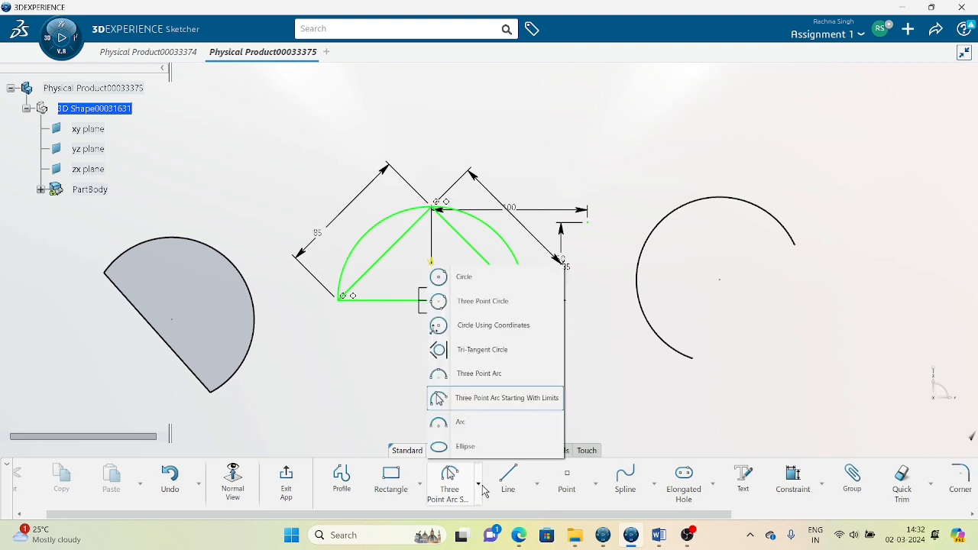
click(469, 431)
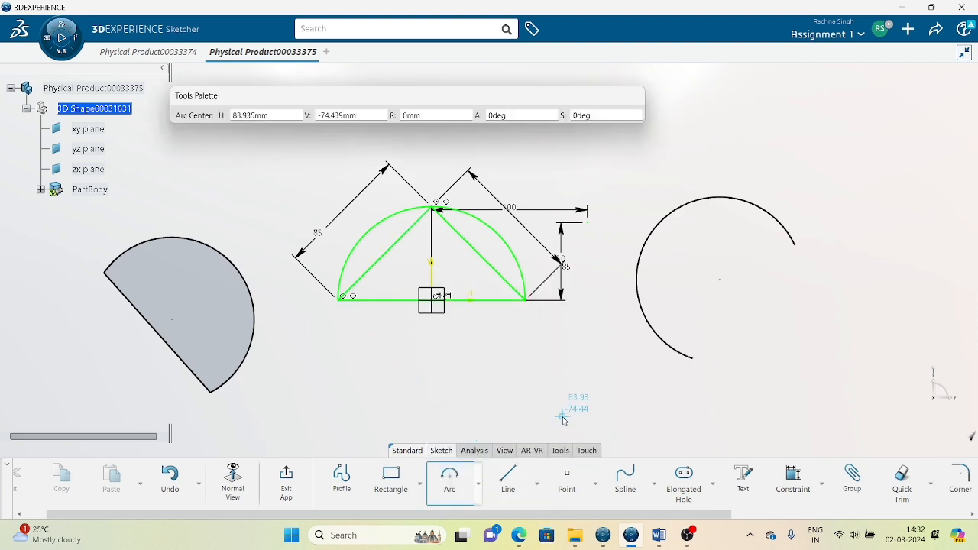
click(814, 294)
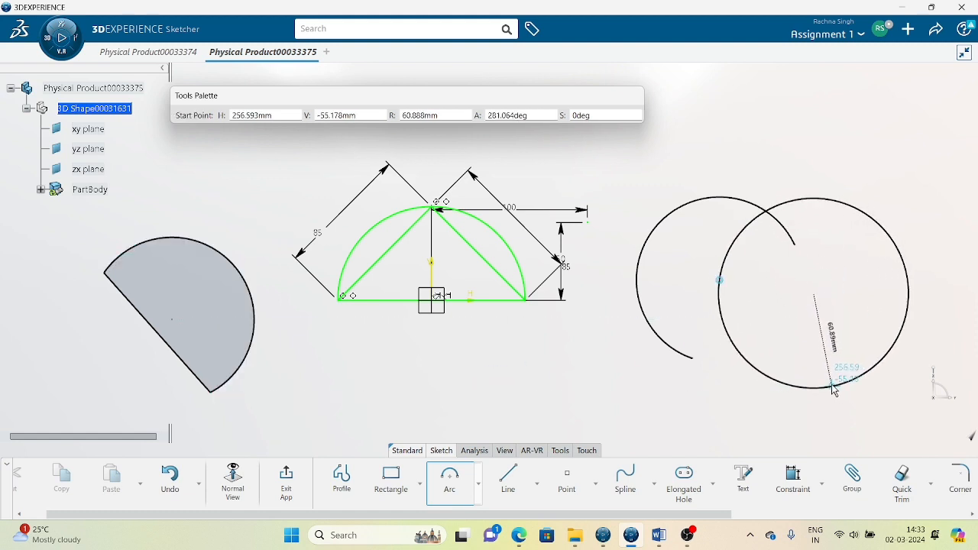
click(832, 378)
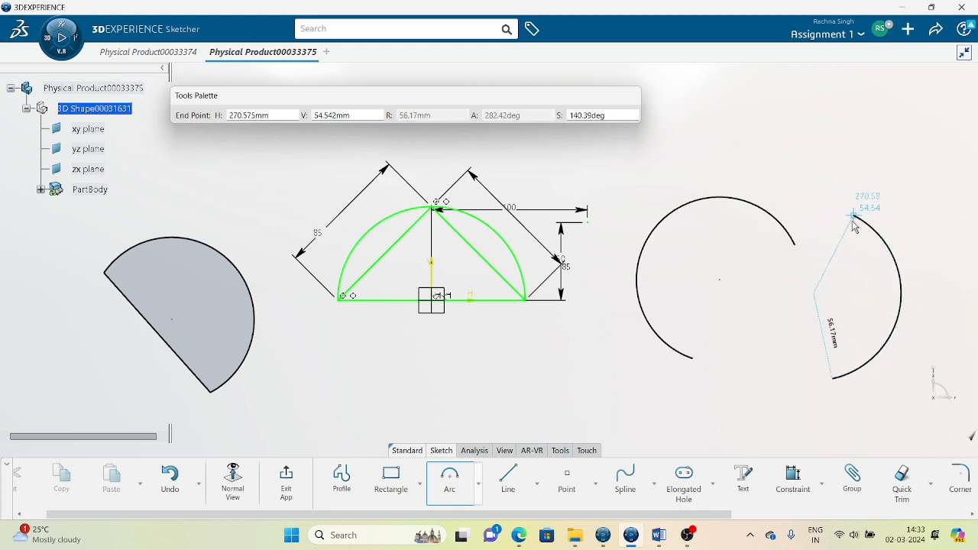
click(860, 272)
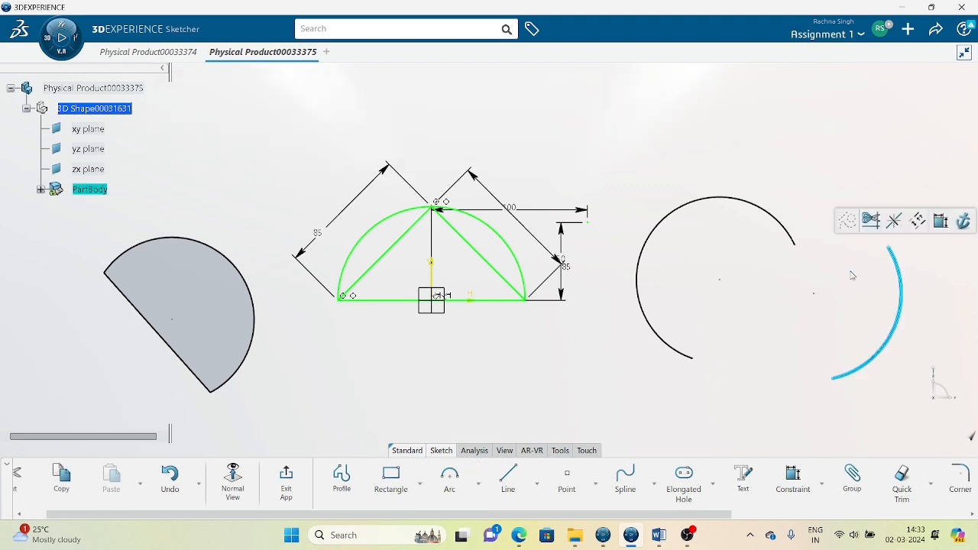
click(479, 484)
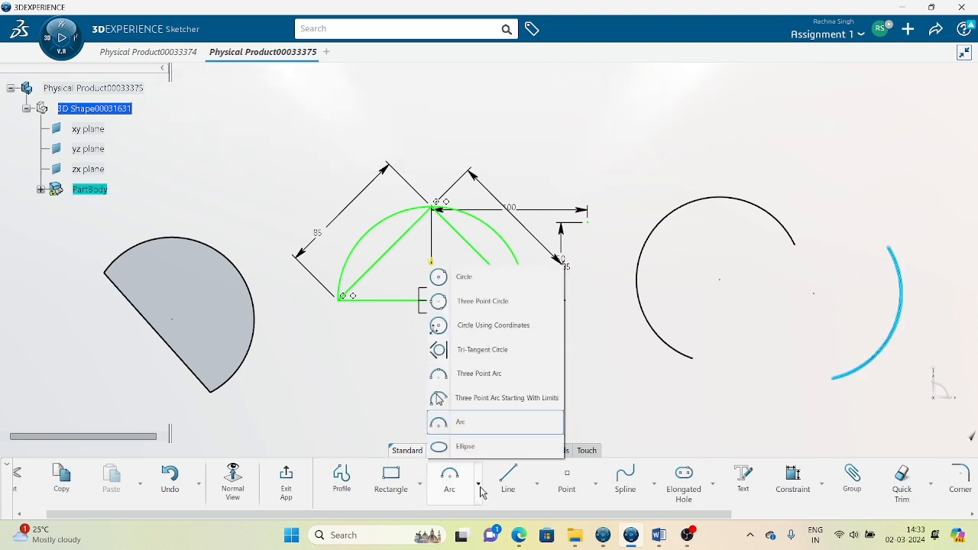
Delete the grey half-disk on the left and the two arcs on the right.
click(467, 447)
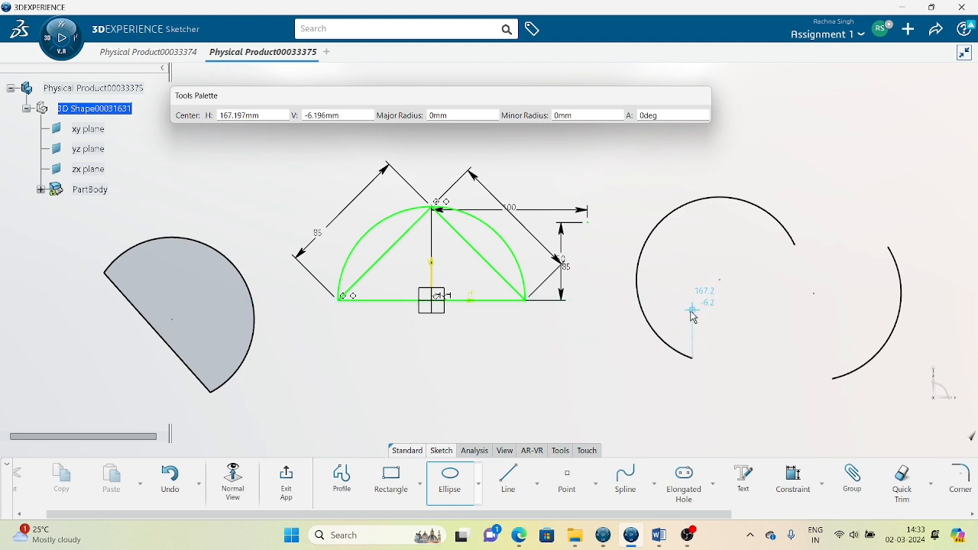
key(Escape)
drag(167, 288, 308, 407)
key(Delete)
drag(597, 134, 950, 419)
key(Delete)
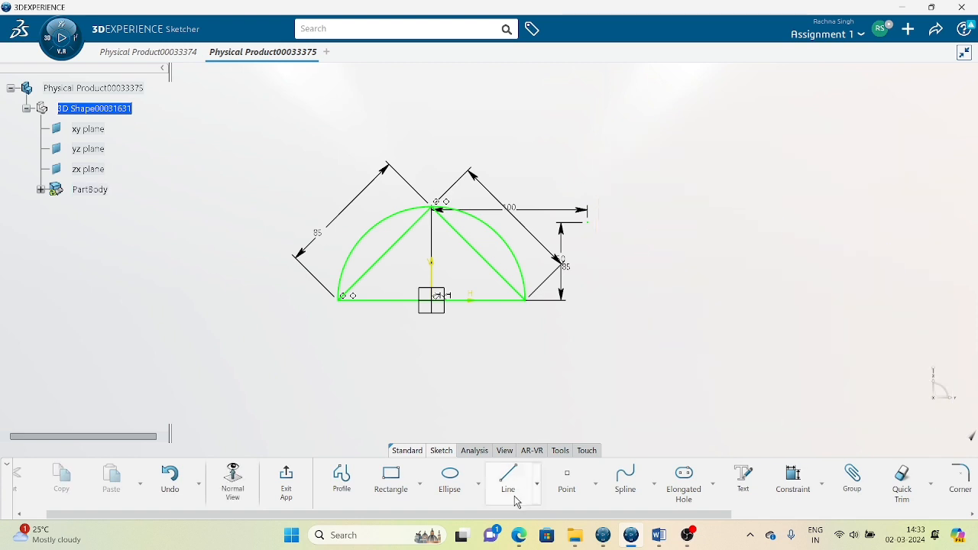
Draw a tall narrow ellipse right of the semicircle, with its long axis pointing downward.
click(449, 478)
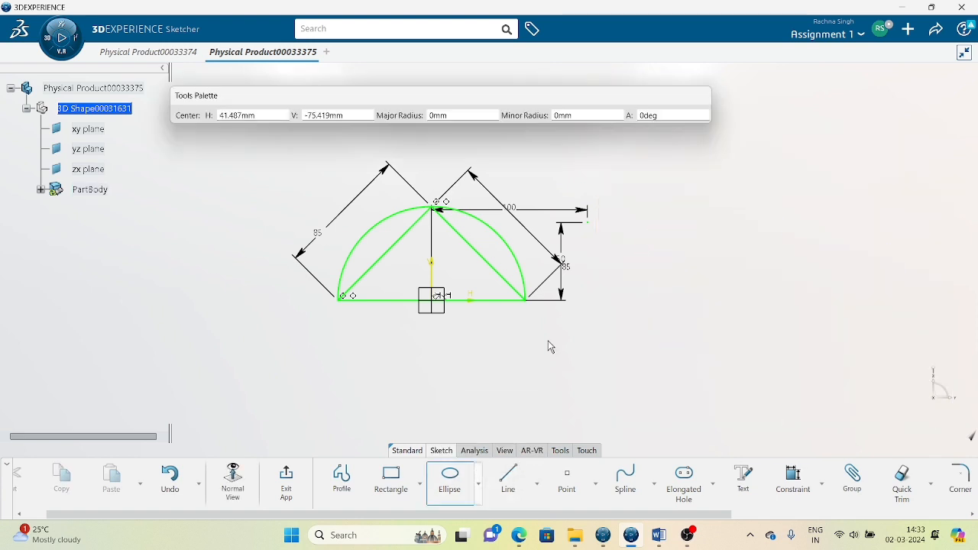
click(721, 169)
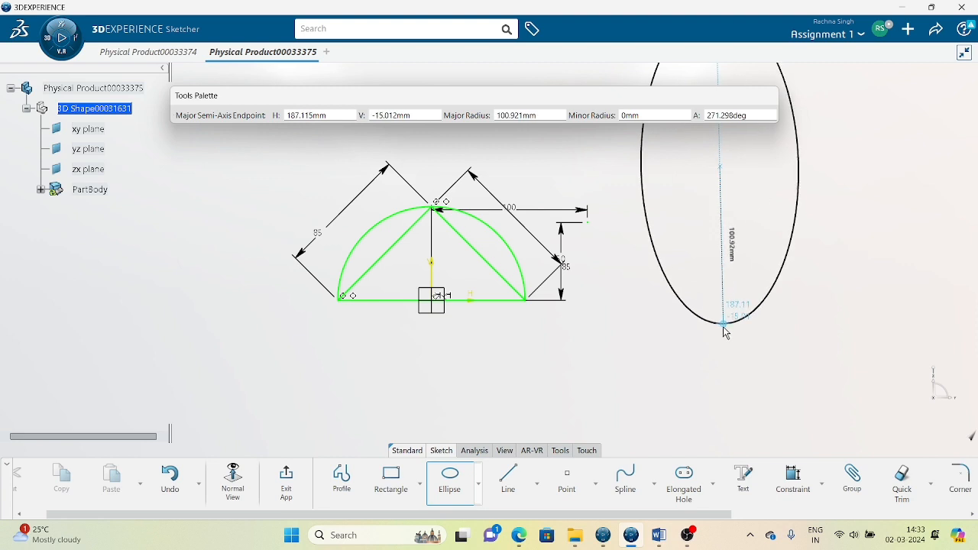
click(720, 334)
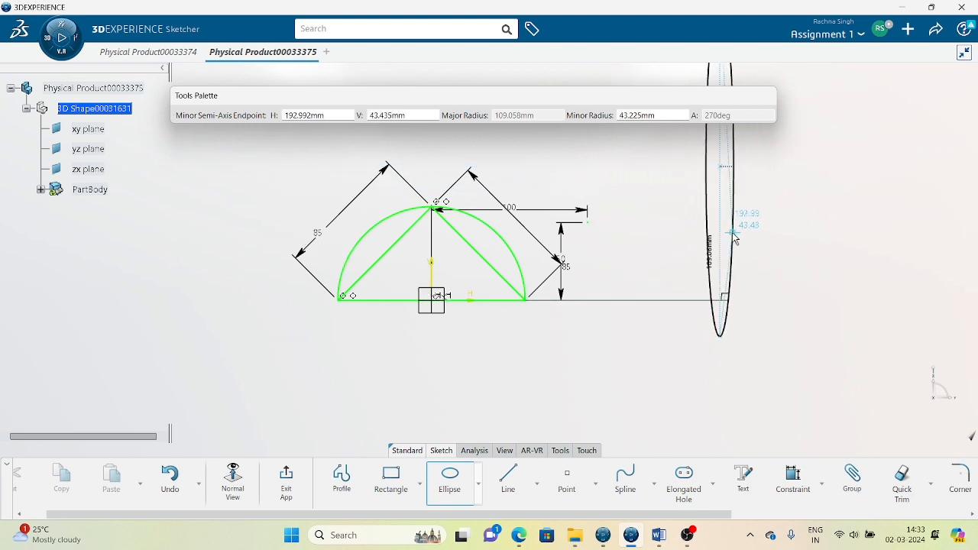
click(745, 233)
mouse_move(835, 243)
middle_down()
mouse_move(776, 307)
mouse_move(847, 270)
mouse_move(849, 260)
middle_up()
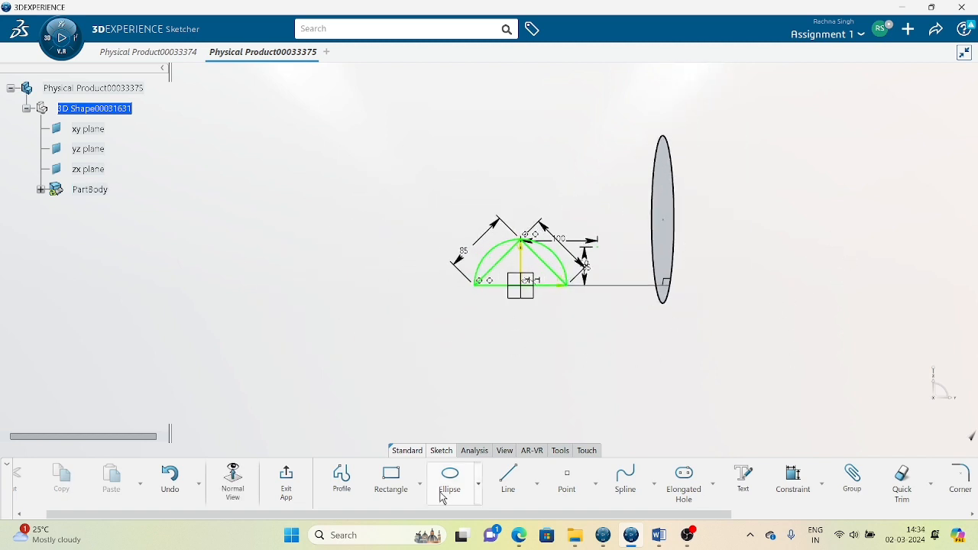
click(478, 484)
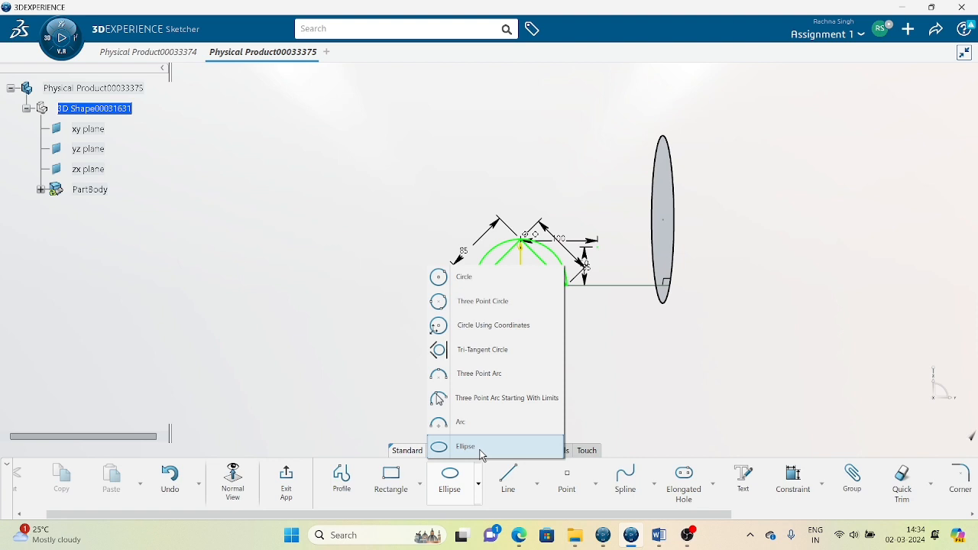
Box-select all the sketch geometry and dimensions and delete them.
click(767, 348)
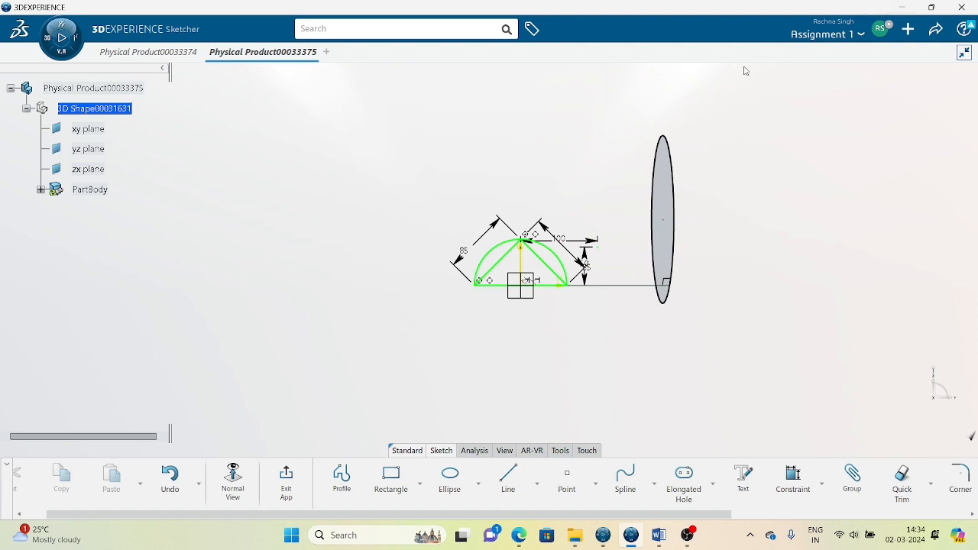
mouse_move(349, 100)
mouse_down()
mouse_move(737, 266)
mouse_move(812, 384)
mouse_up()
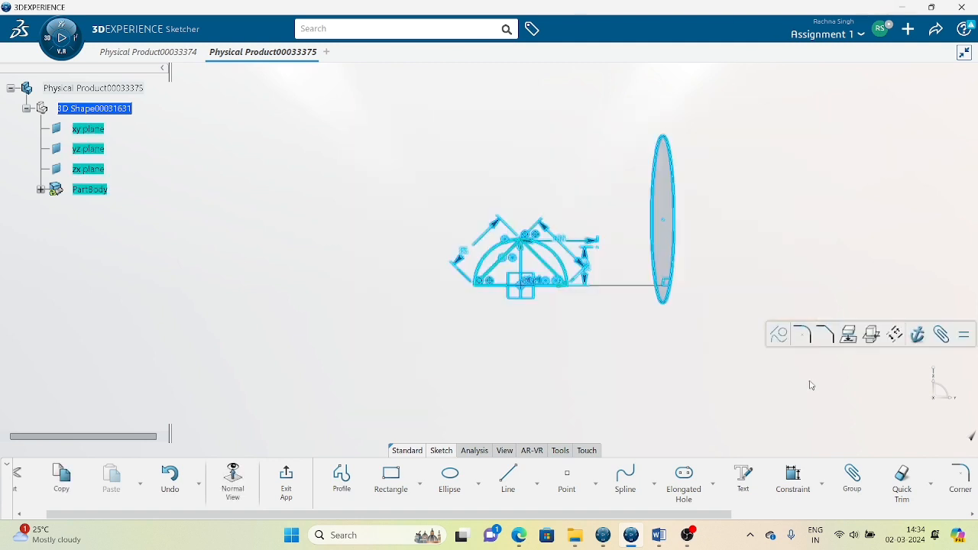
key(Delete)
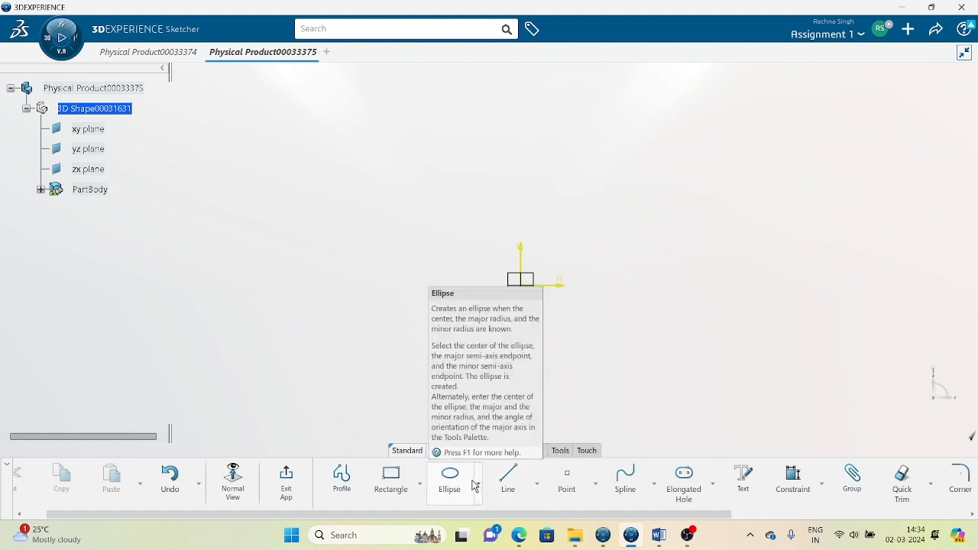
Draw a rough hook-shaped profile with a tangent arc and a three-point arc, closed at its start.
click(342, 476)
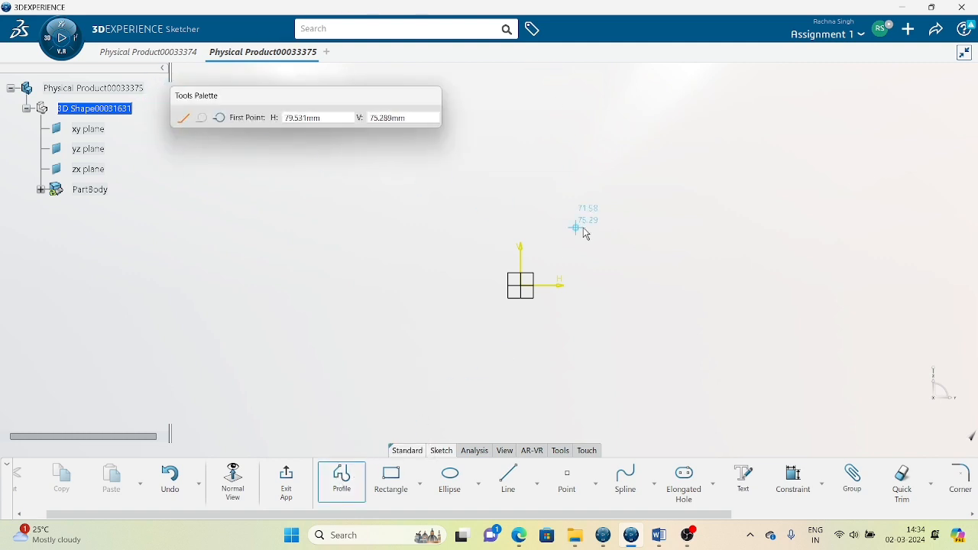
click(609, 203)
click(646, 375)
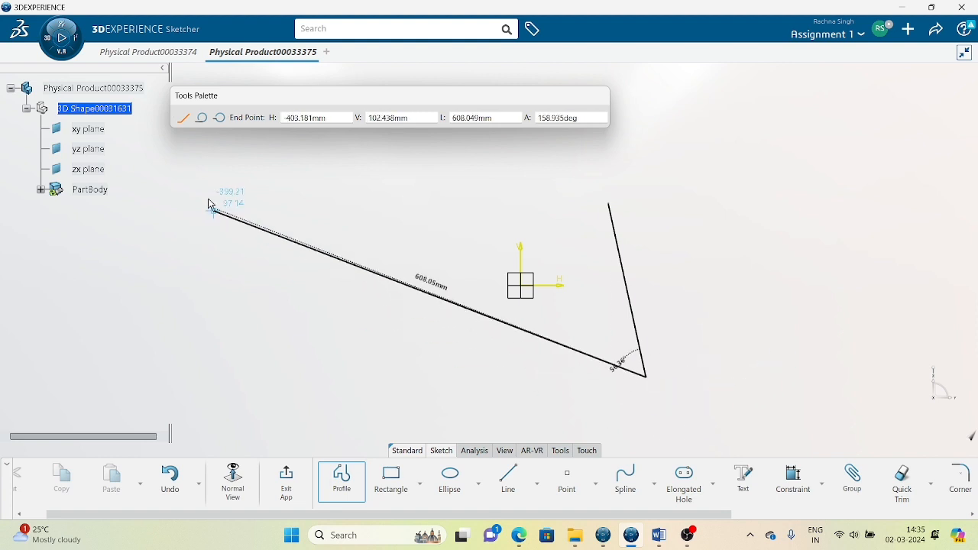
click(203, 118)
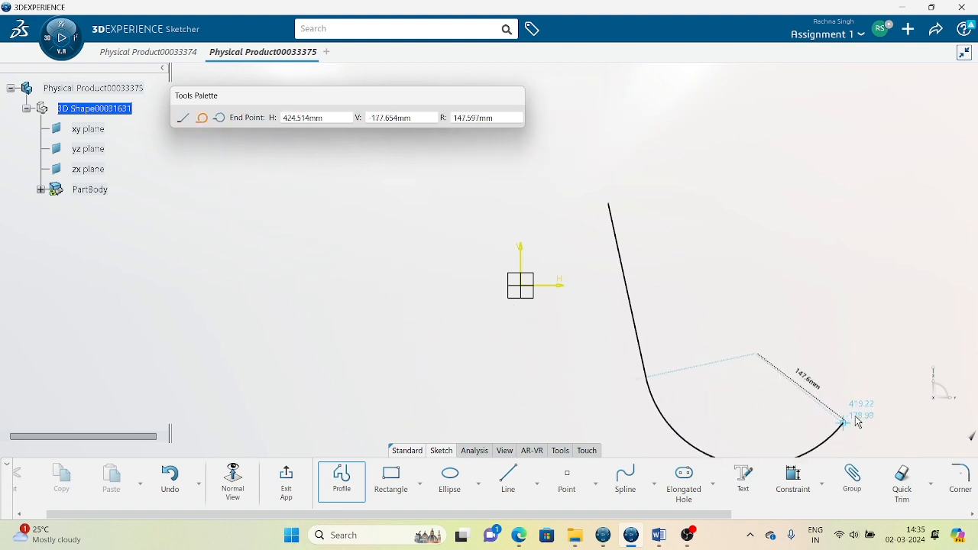
click(797, 358)
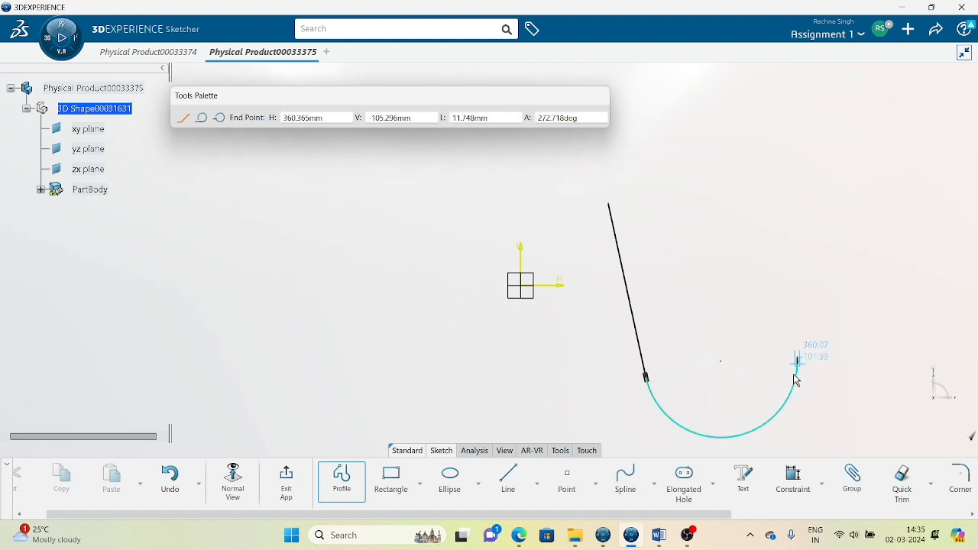
click(726, 197)
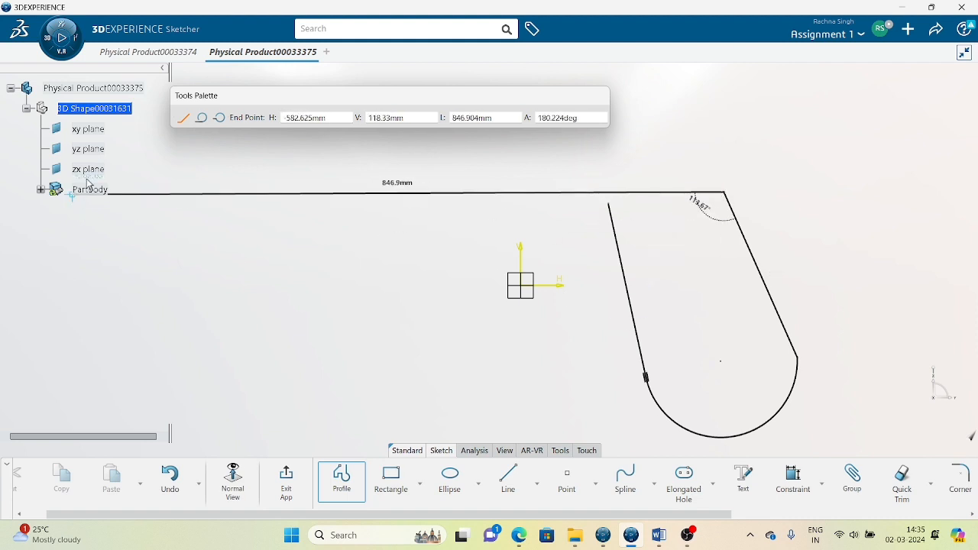
click(220, 119)
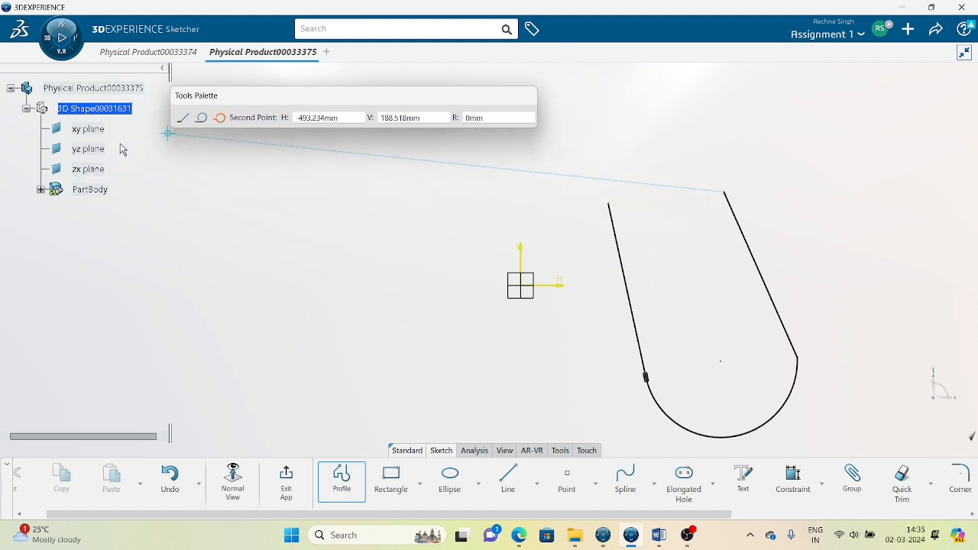
click(769, 156)
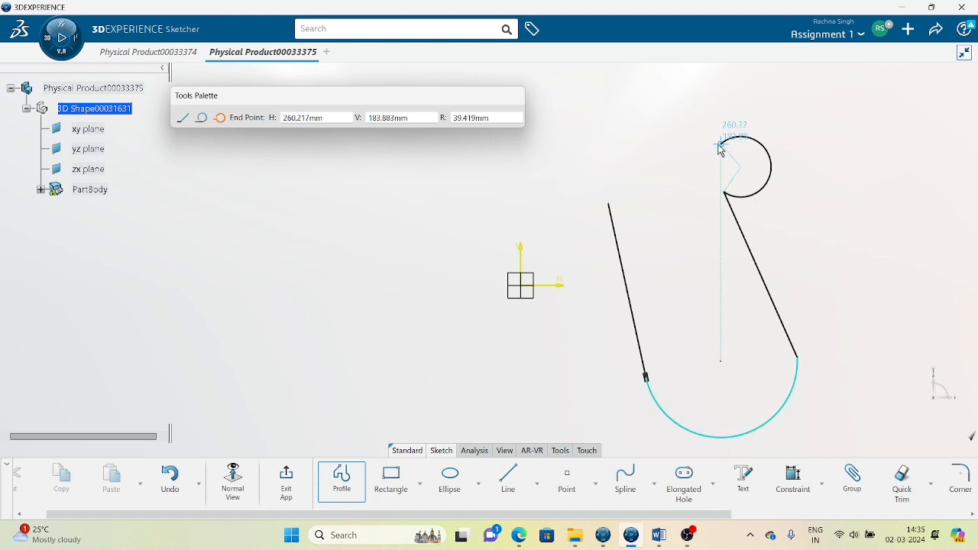
click(682, 183)
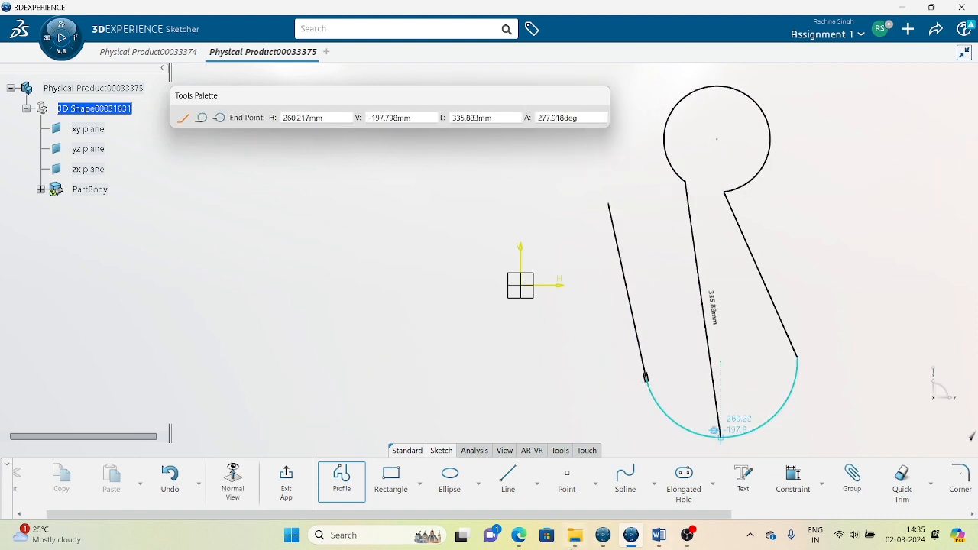
click(732, 197)
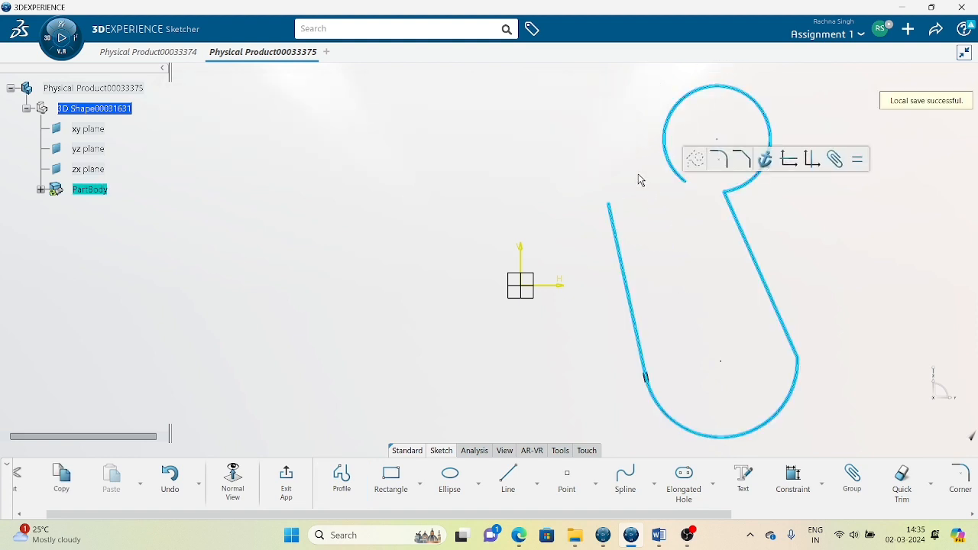
Box-select the whole rough profile and delete it.
scroll(617, 275, down, 3)
mouse_move(456, 157)
mouse_down()
mouse_move(727, 367)
mouse_move(748, 400)
mouse_up()
key(Delete)
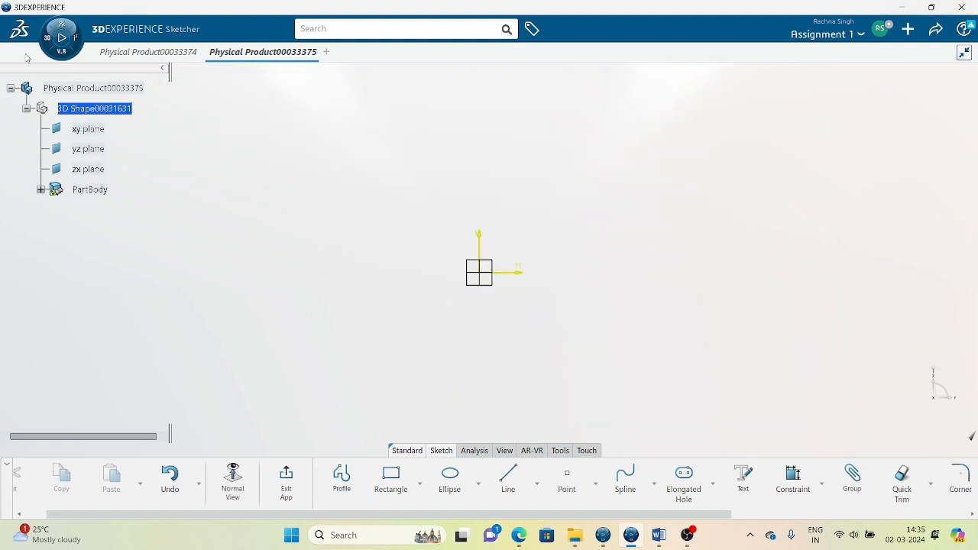
Switch between Physical Product00033374 and 00033375, ending on the 00033374 reference sketch.
click(147, 51)
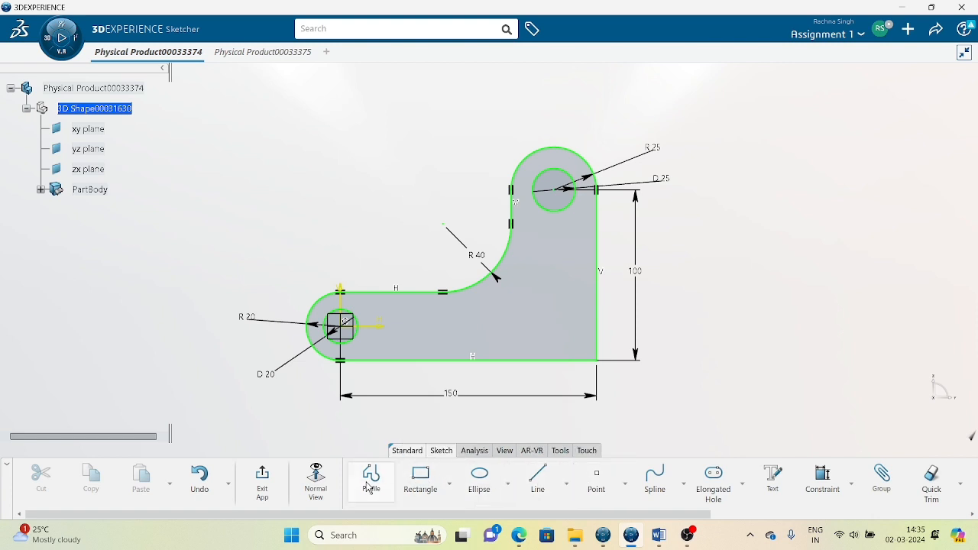
click(299, 52)
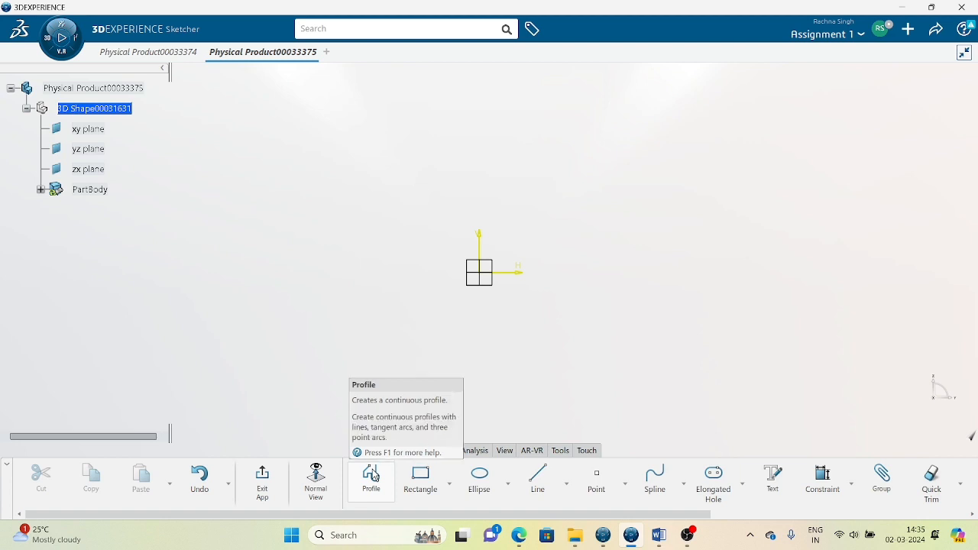
click(130, 55)
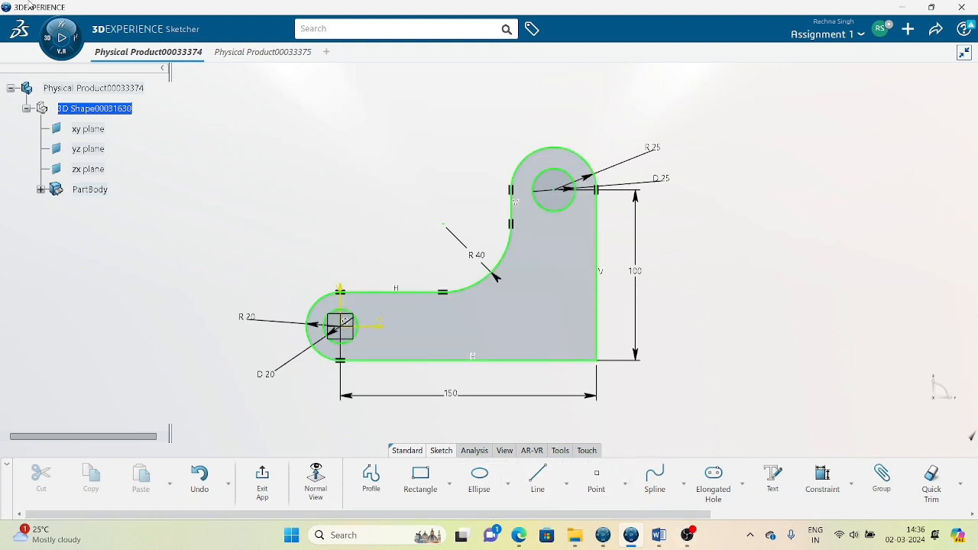
In Physical Product00033375, profile a closed L shape with rounded arc ends, then view the reference.
click(262, 51)
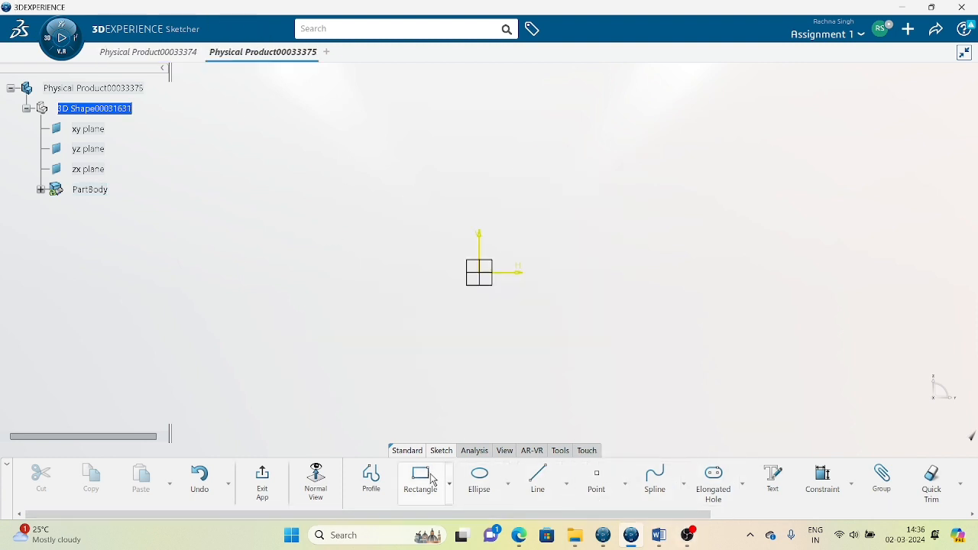
click(376, 473)
click(401, 345)
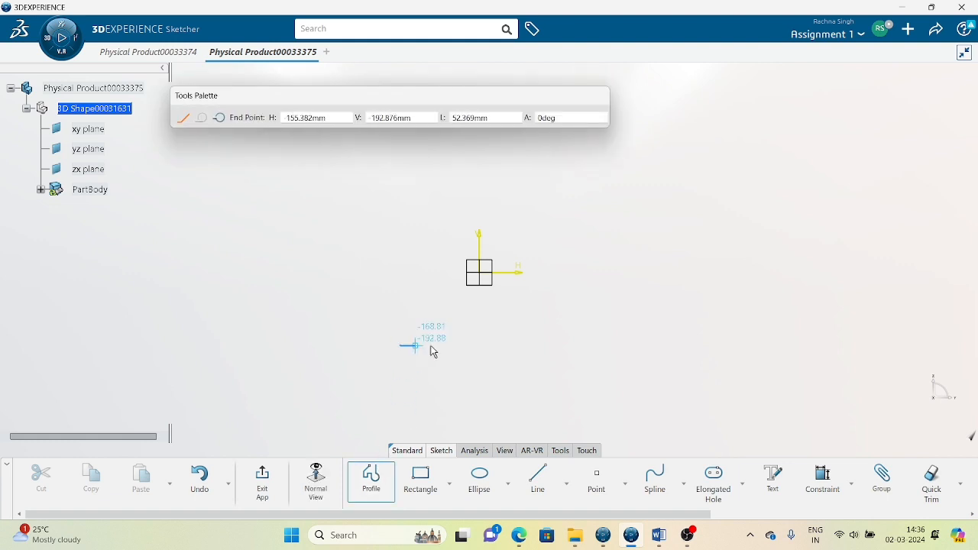
click(616, 345)
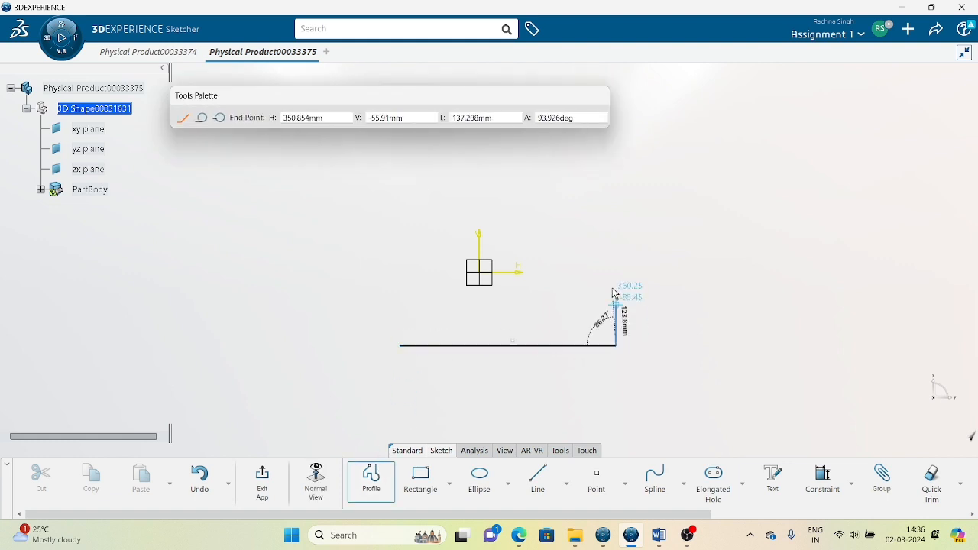
click(615, 155)
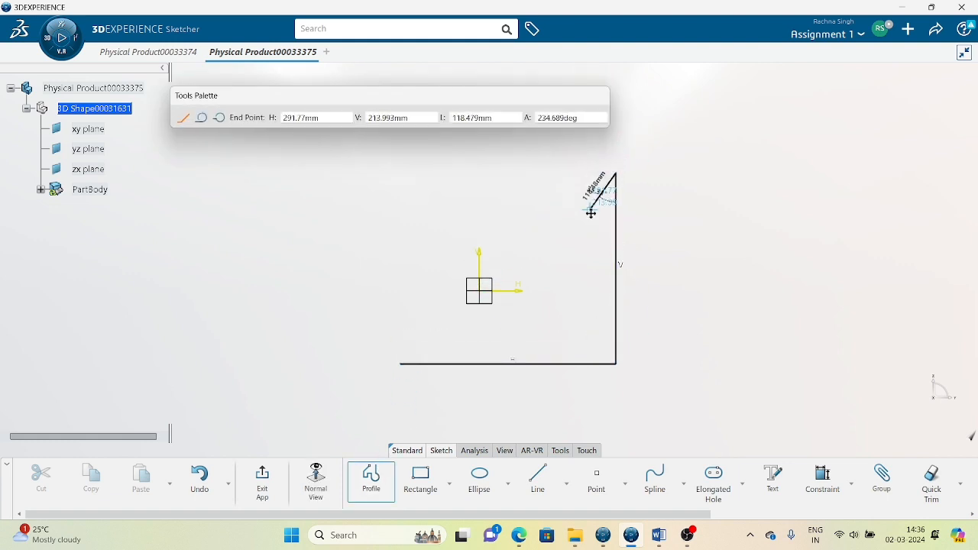
click(202, 118)
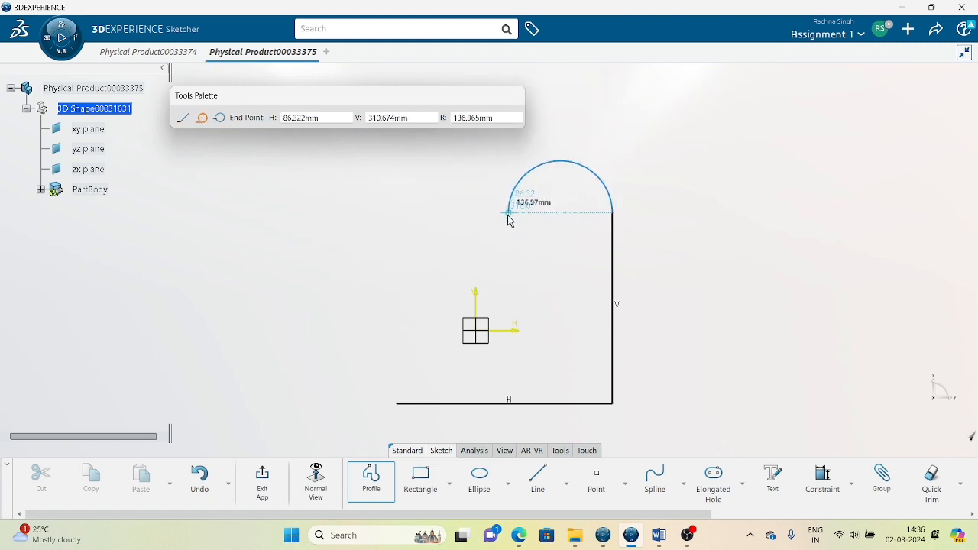
click(509, 213)
double_click(508, 340)
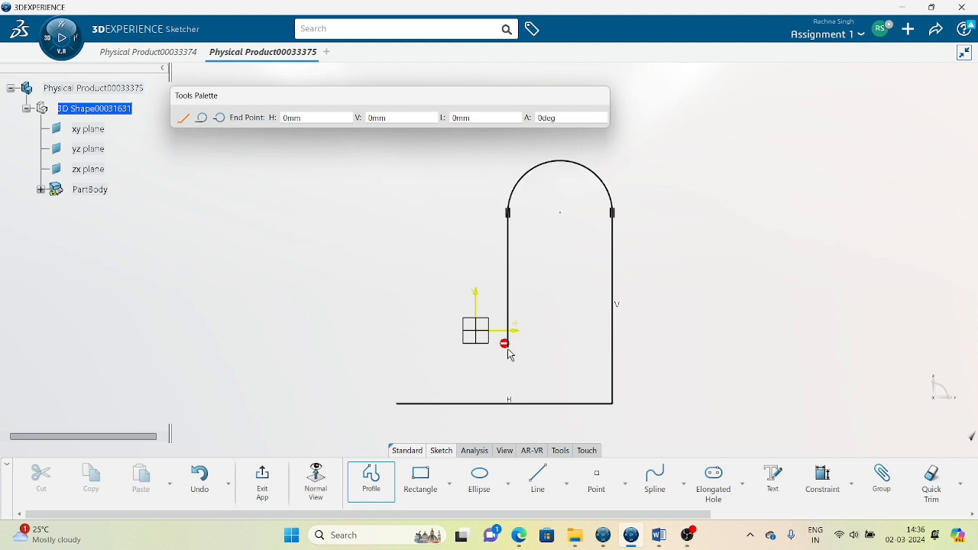
click(397, 346)
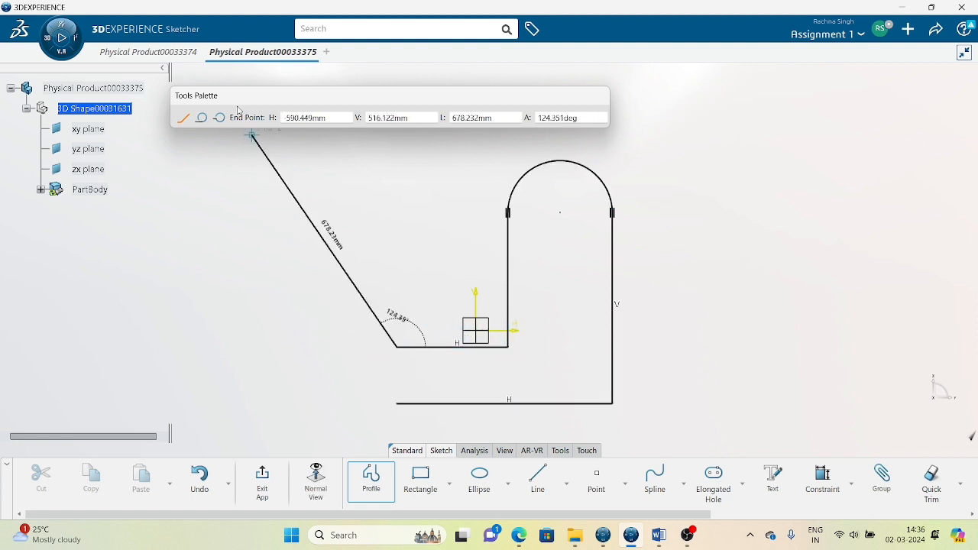
click(201, 118)
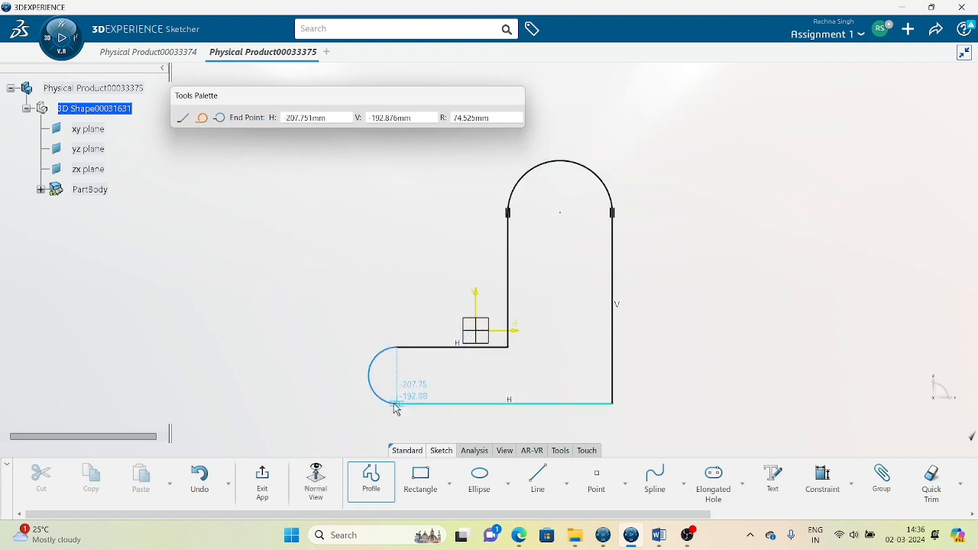
click(395, 403)
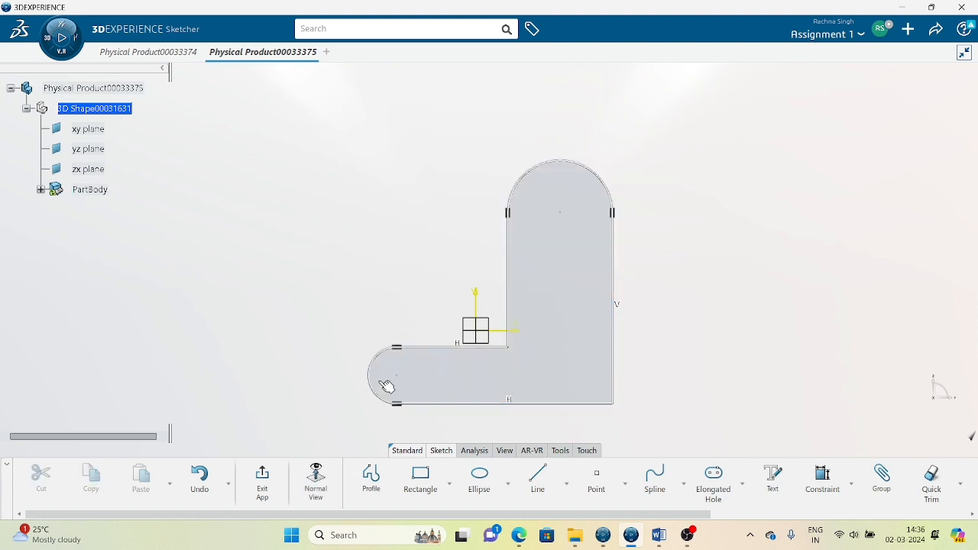
click(162, 57)
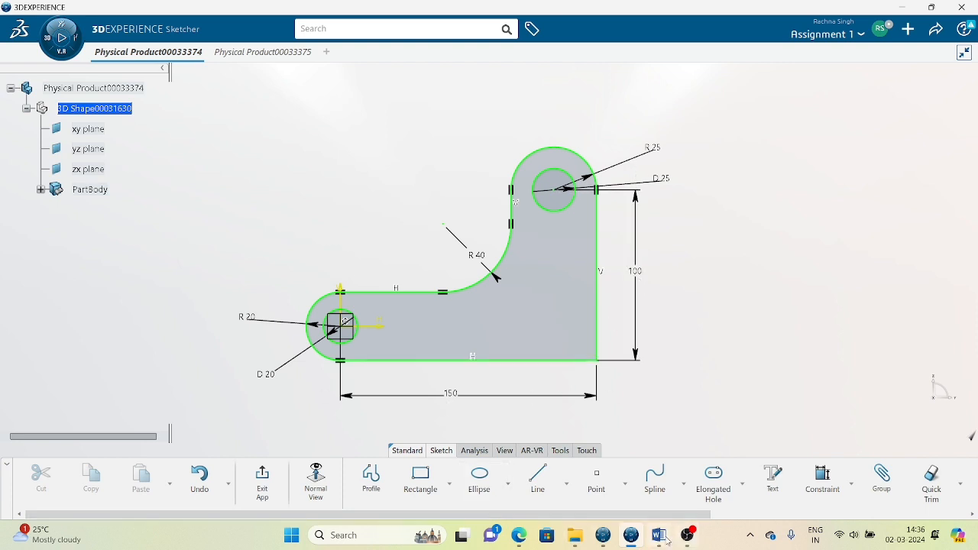
In Physical Product00033375, dimension the bottom edge to top arc centre height as 100.
mouse_move(631, 538)
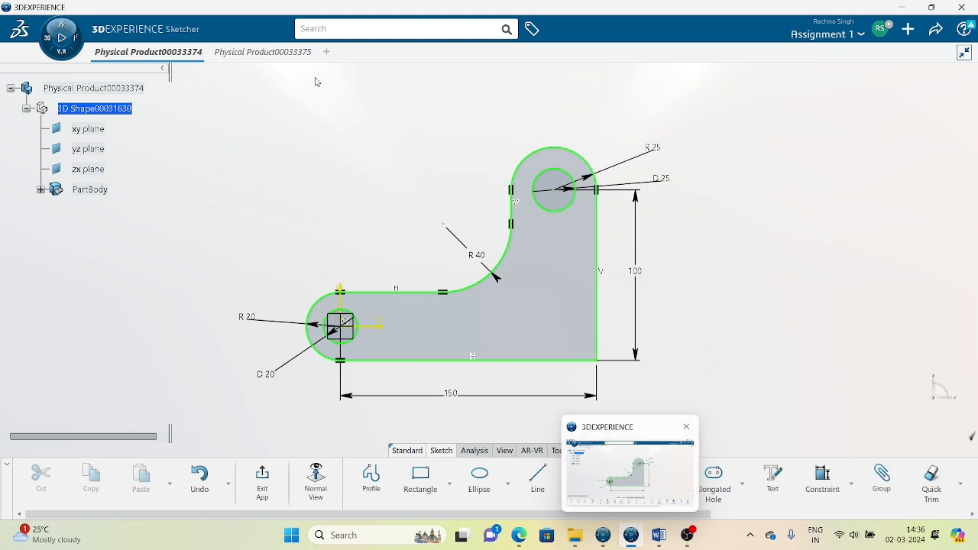
click(270, 52)
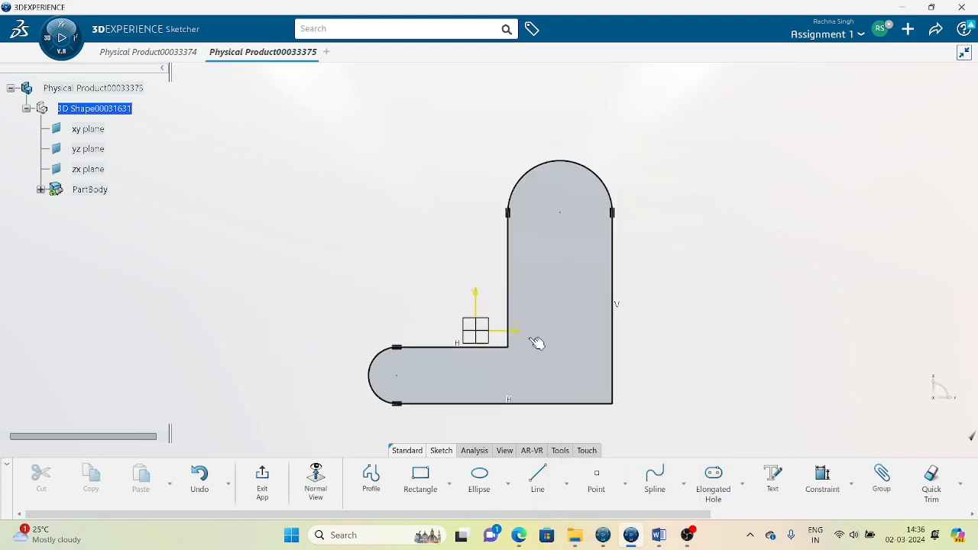
click(825, 485)
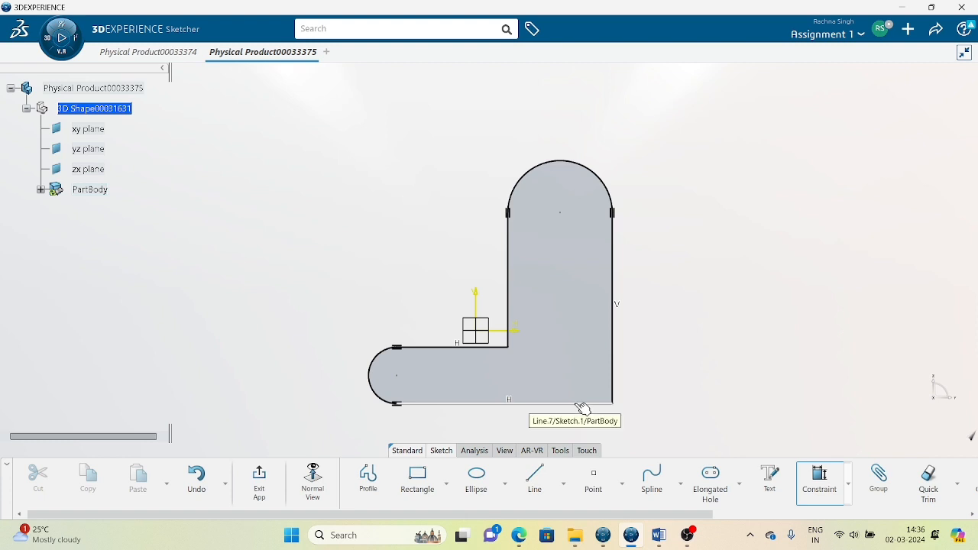
click(581, 405)
click(566, 215)
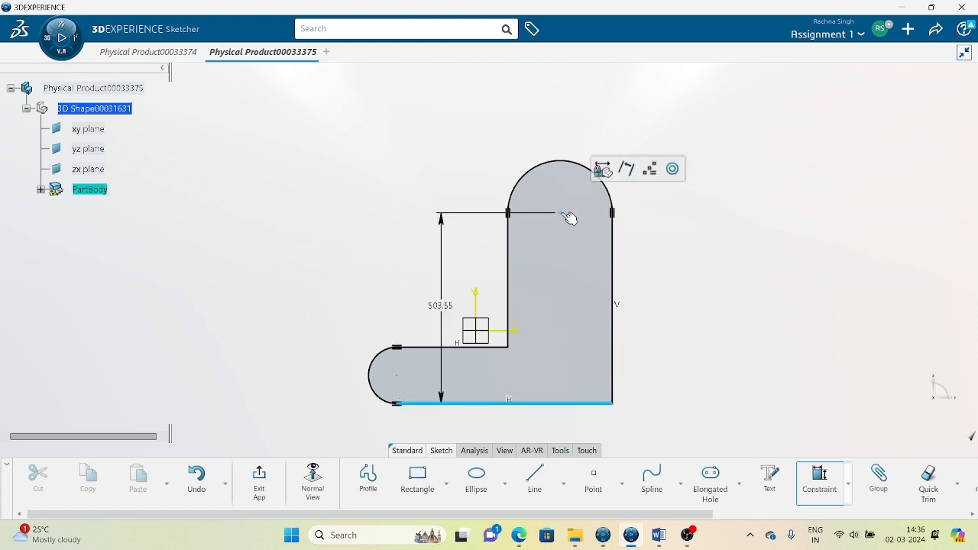
click(683, 293)
text(100)
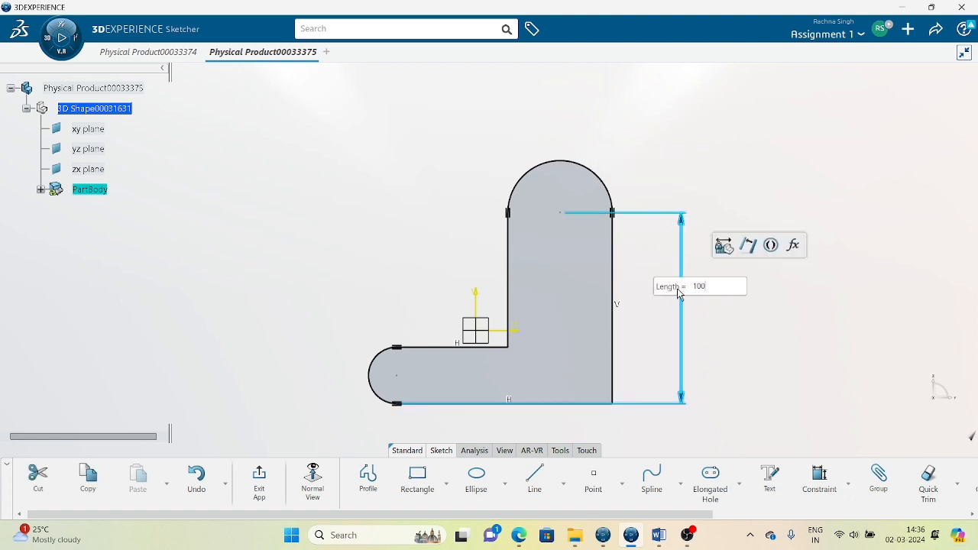
key(Return)
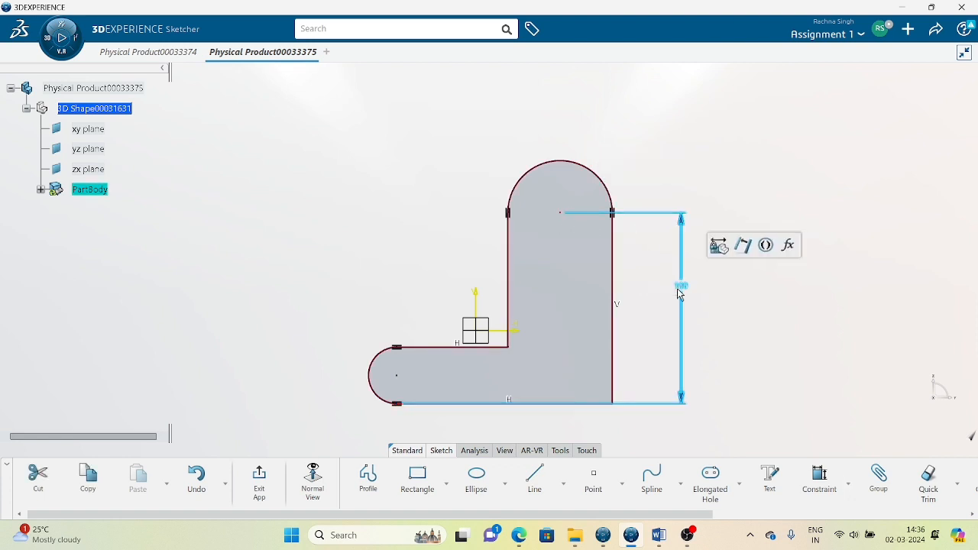
click(762, 305)
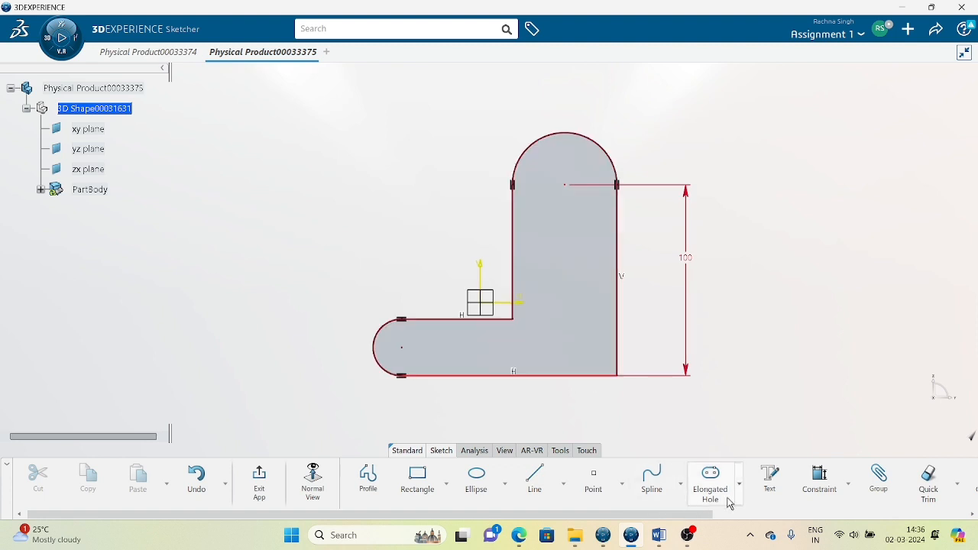
click(819, 480)
click(617, 338)
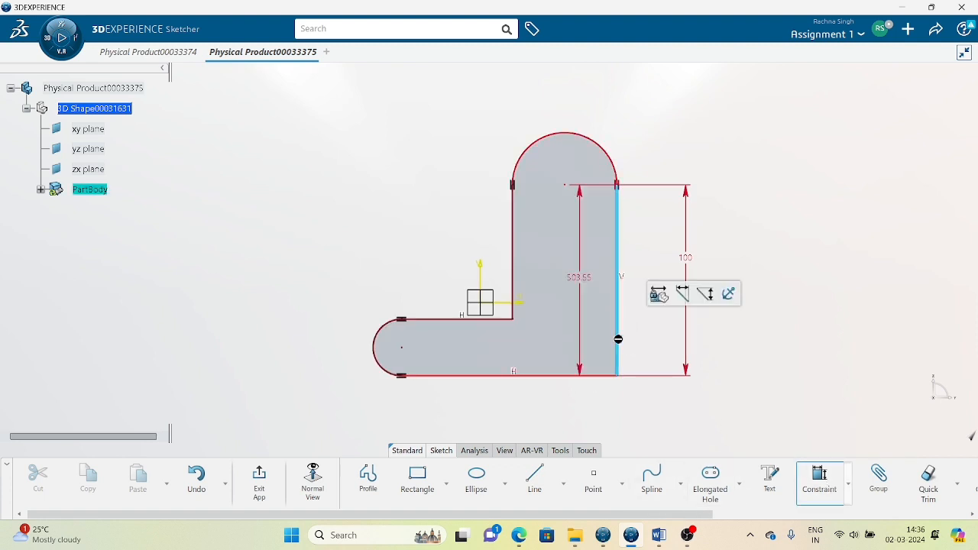
Add a width dimension from the left arc's centre and set it to 150.
click(402, 349)
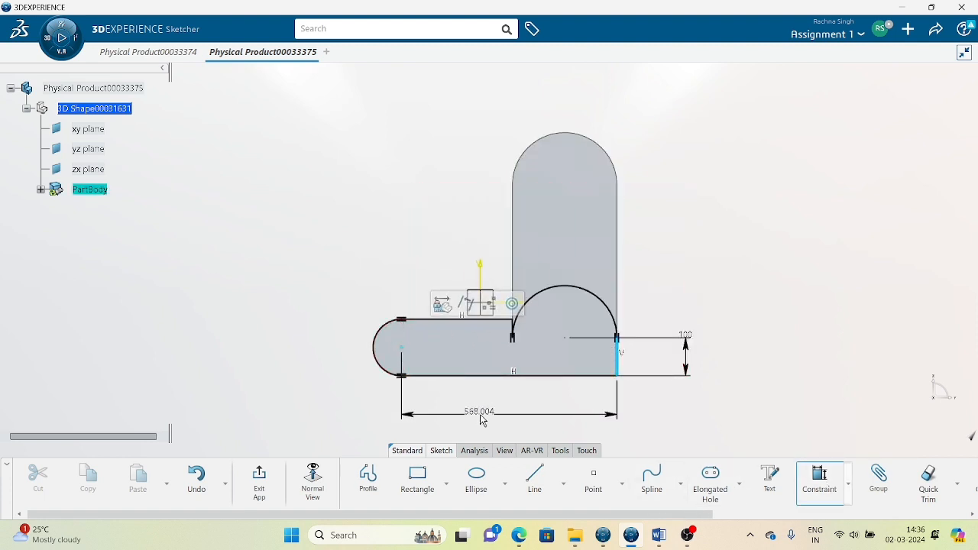
click(481, 416)
click(828, 399)
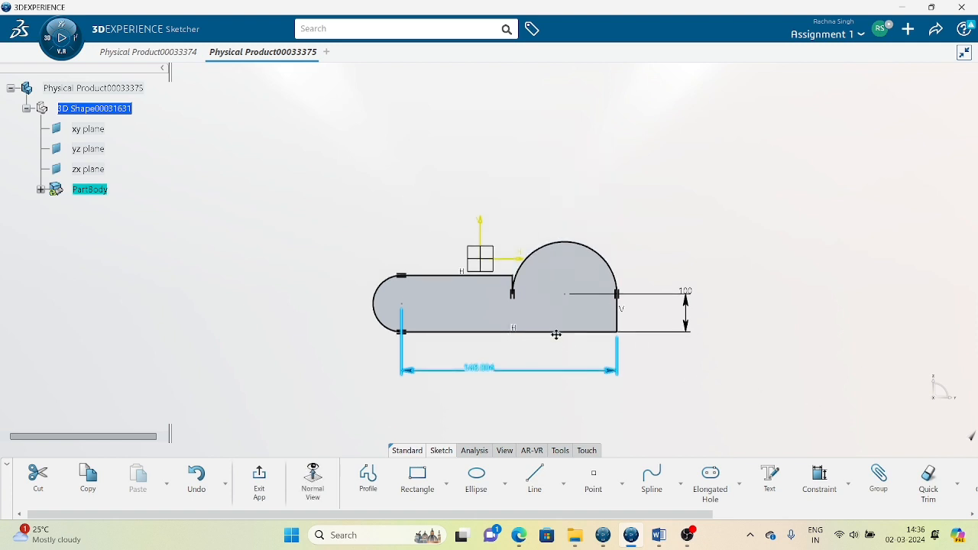
double_click(491, 360)
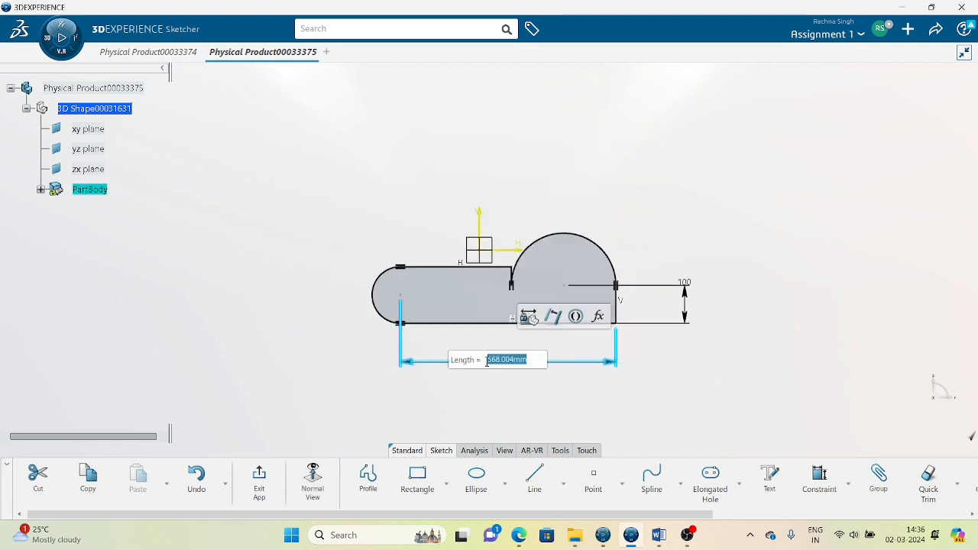
text(150)
key(Return)
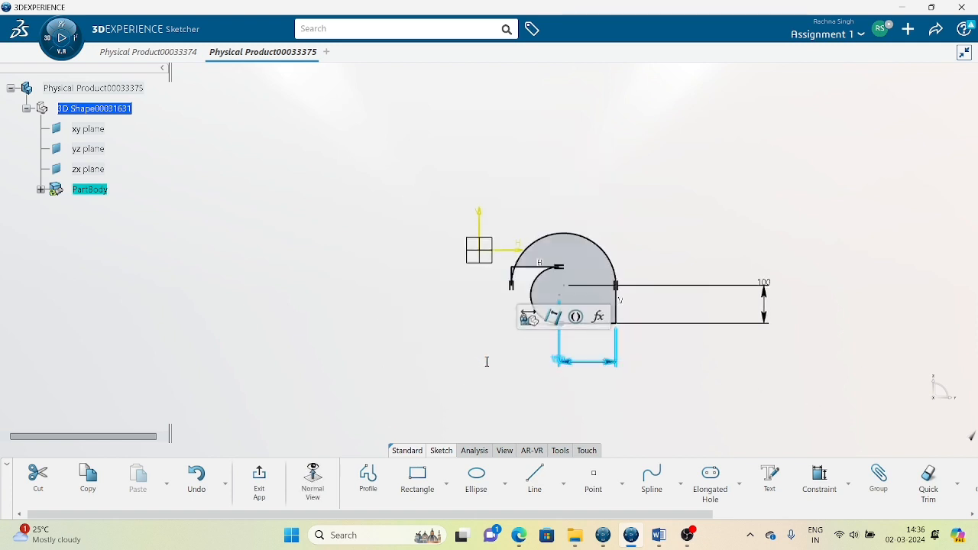
Drag the outer and inner arcs to reshape the profile, then undo back to the taller profile.
middle_drag(570, 434, 601, 309)
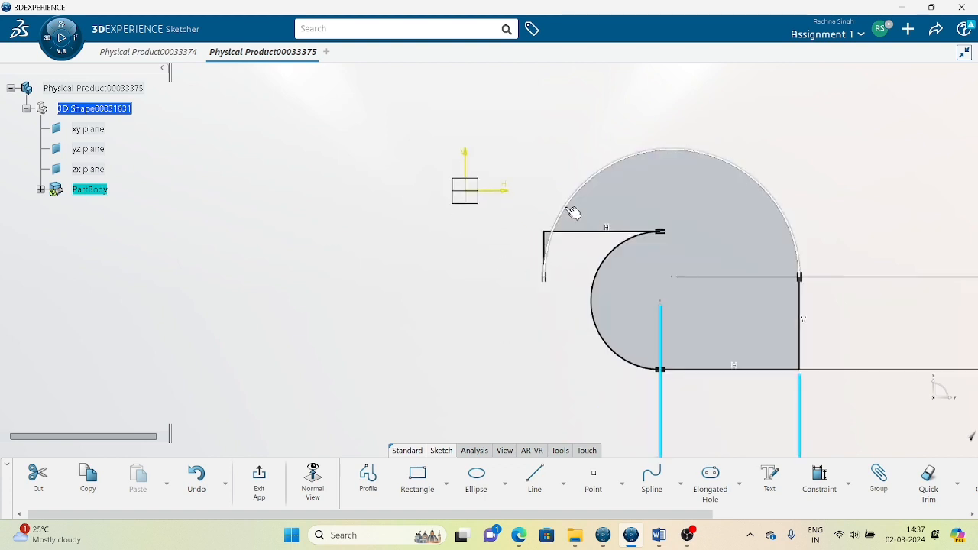
drag(565, 209, 705, 206)
drag(736, 273, 511, 277)
mouse_move(728, 356)
middle_down()
mouse_move(512, 265)
mouse_move(510, 294)
middle_up()
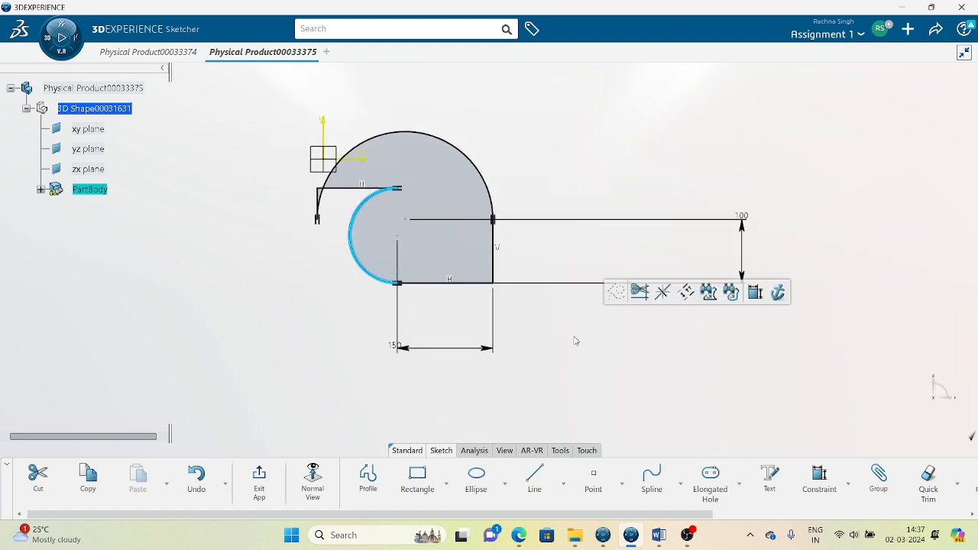
key(ctrl+z)
key(ctrl+z)
key(ctrl+z)
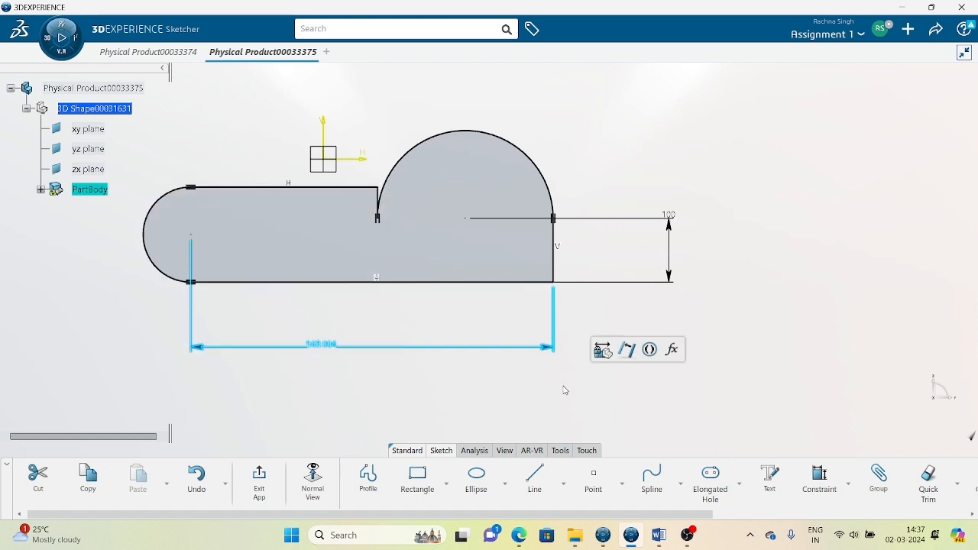
key(ctrl+z)
mouse_move(501, 309)
middle_down()
mouse_move(579, 349)
mouse_move(577, 389)
middle_up()
middle_drag(496, 300, 510, 355)
Delete the 100 mm height dimension from the L profile.
double_click(644, 251)
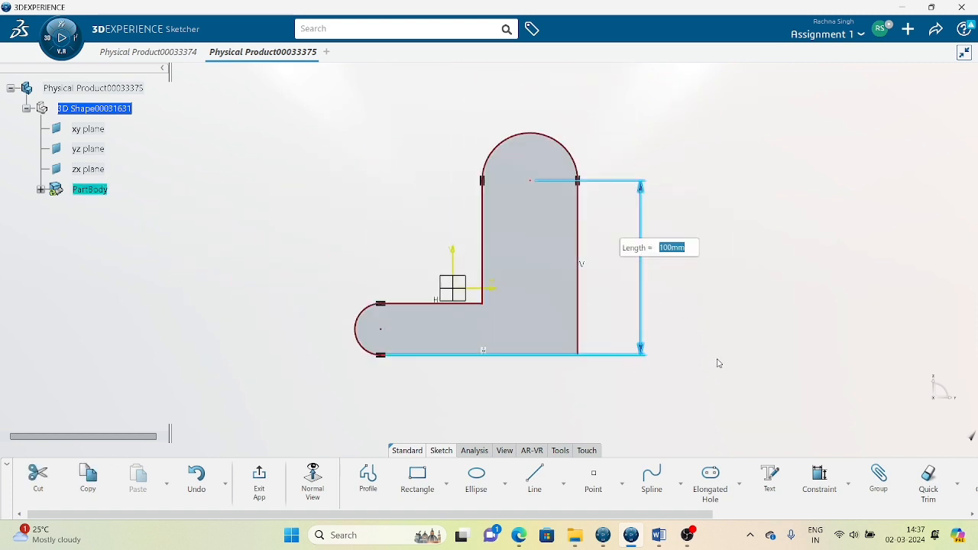
key(BackSpace)
click(640, 350)
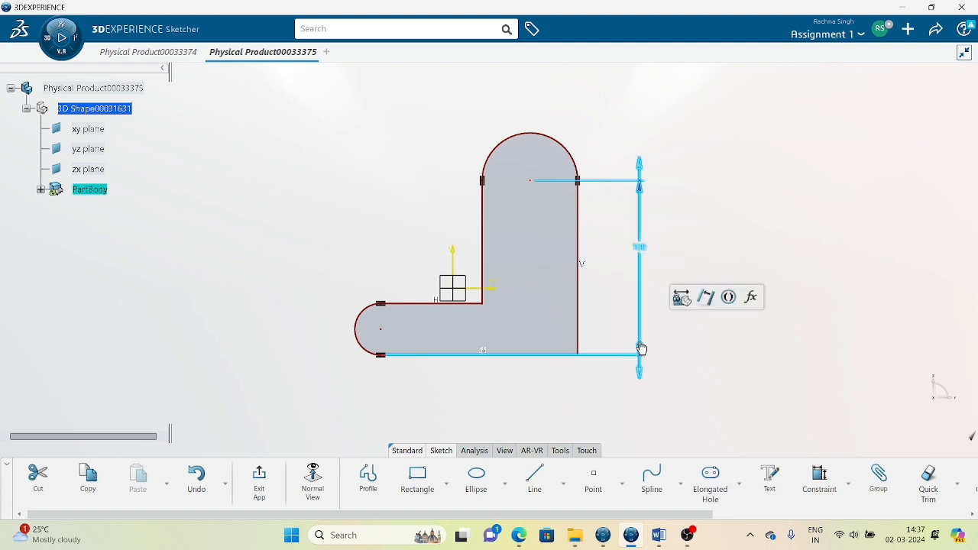
click(640, 350)
click(692, 389)
click(692, 389)
key(Delete)
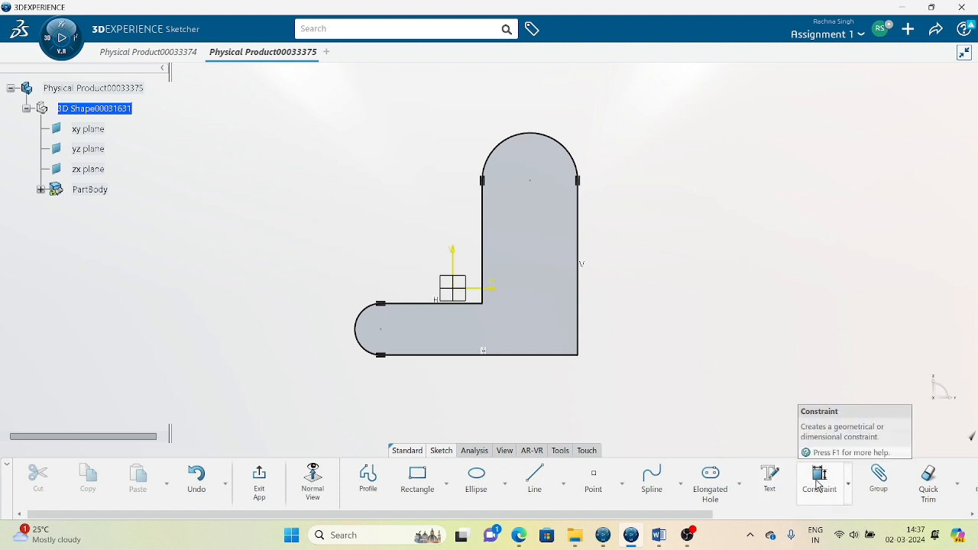
Dimension the L profile's height (511.647) and width (568.004).
click(529, 356)
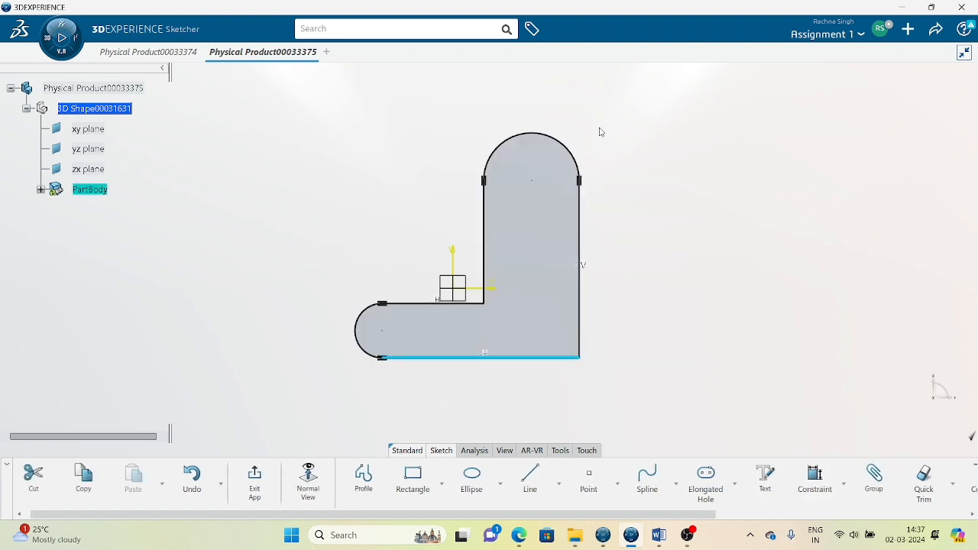
click(540, 183)
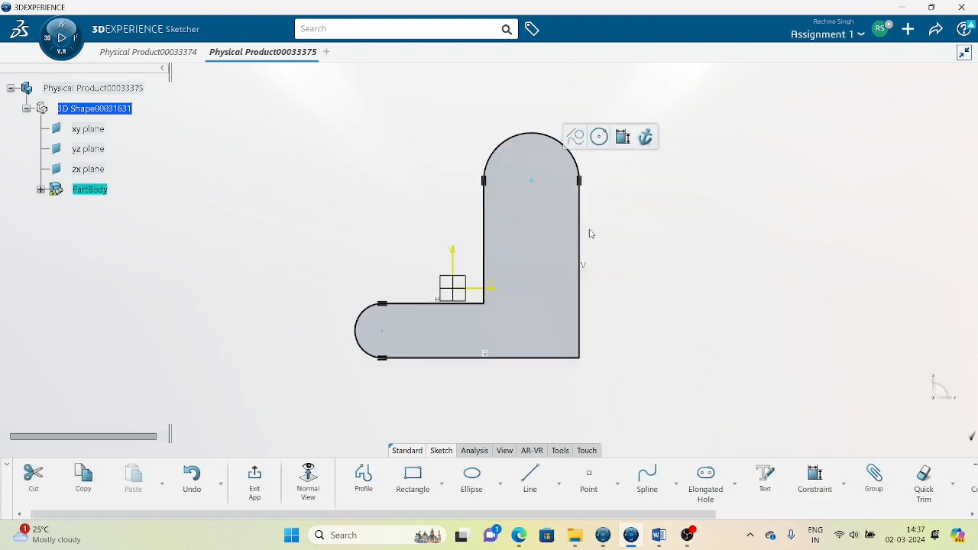
click(814, 478)
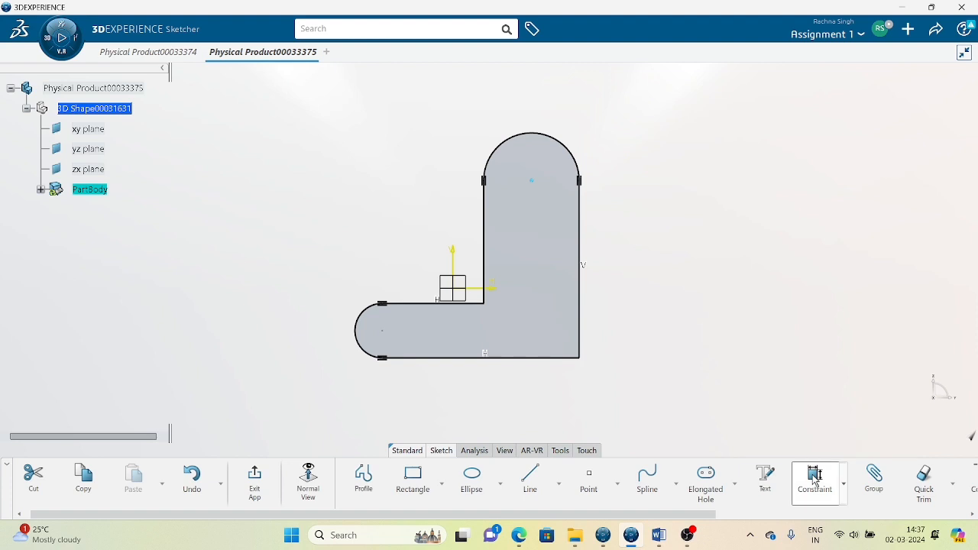
click(553, 357)
click(674, 269)
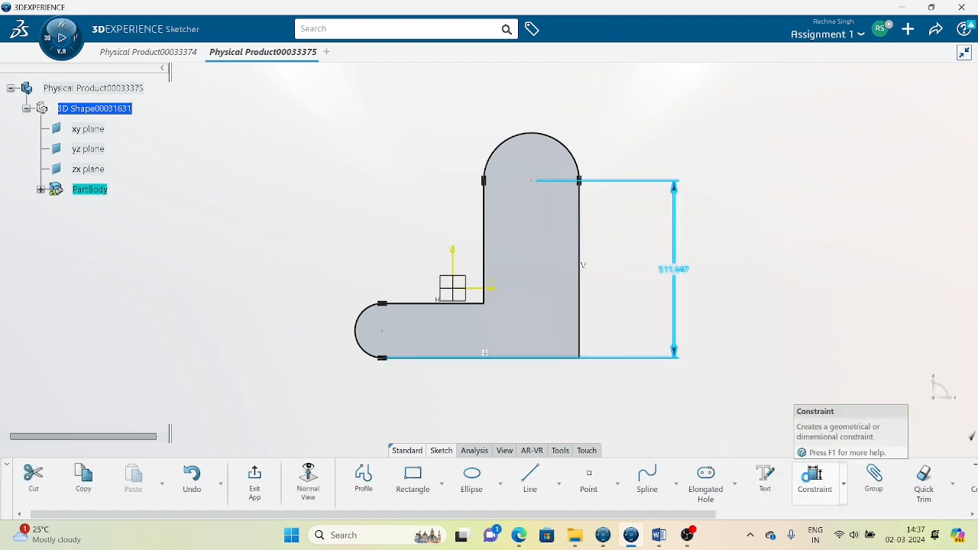
click(580, 343)
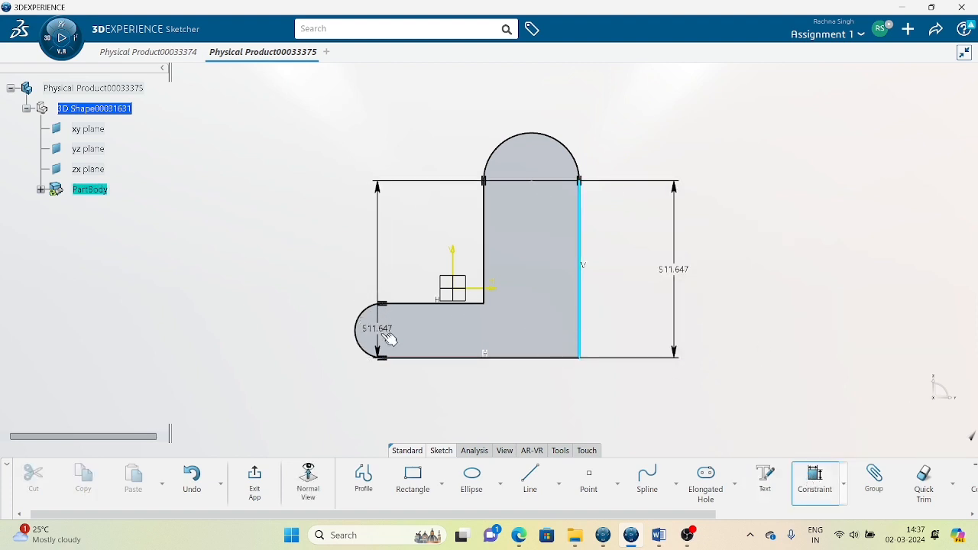
click(381, 333)
click(457, 392)
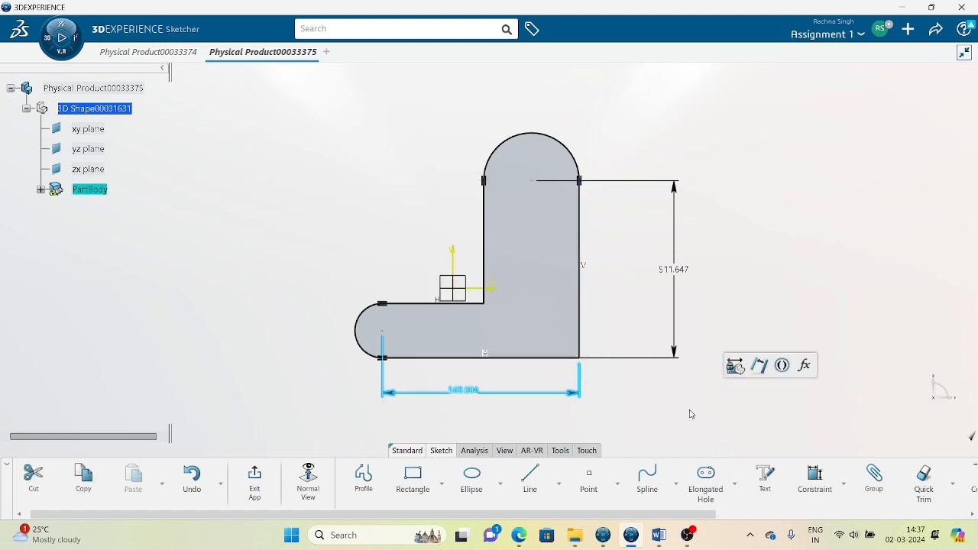
Add radius dimensions to the top arc (R 137.637) and left arc (R 78.574).
click(798, 485)
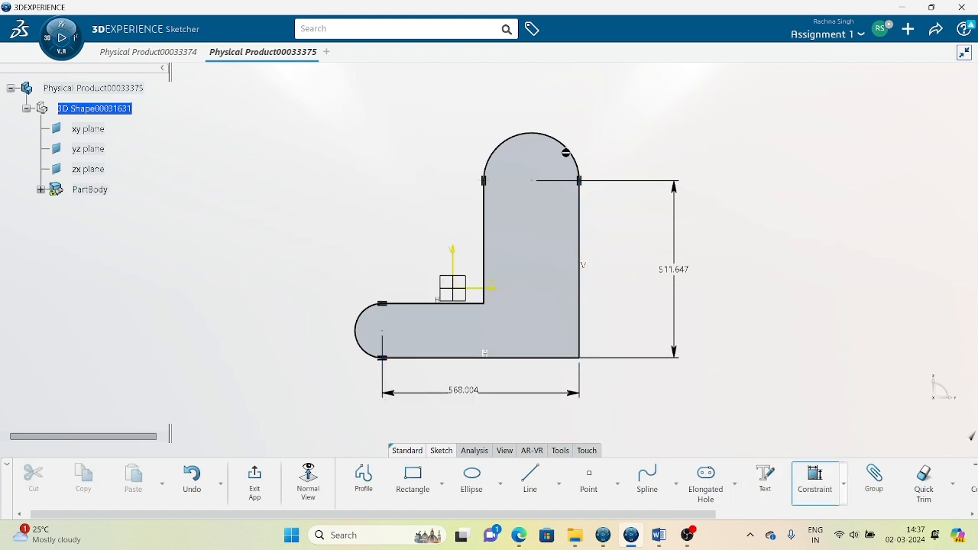
click(566, 153)
click(592, 128)
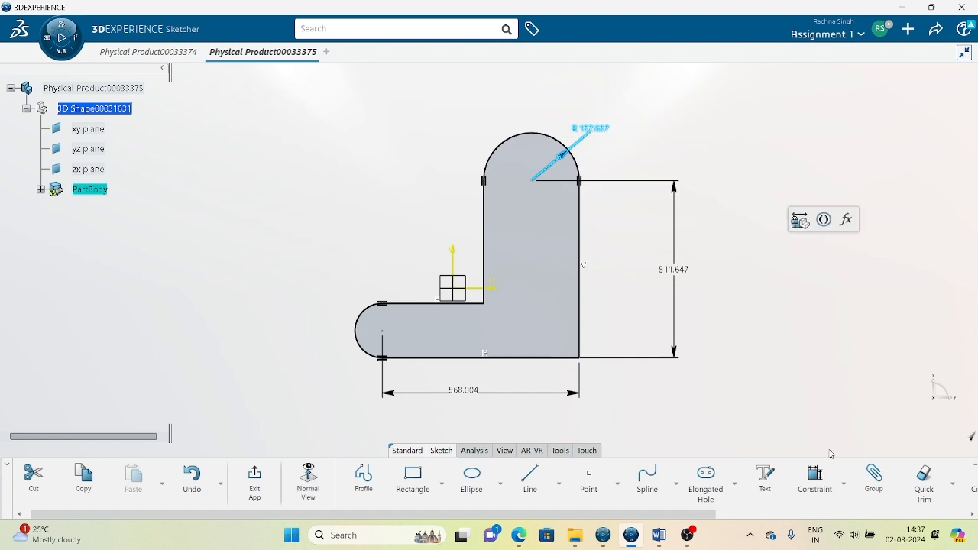
click(814, 479)
click(360, 314)
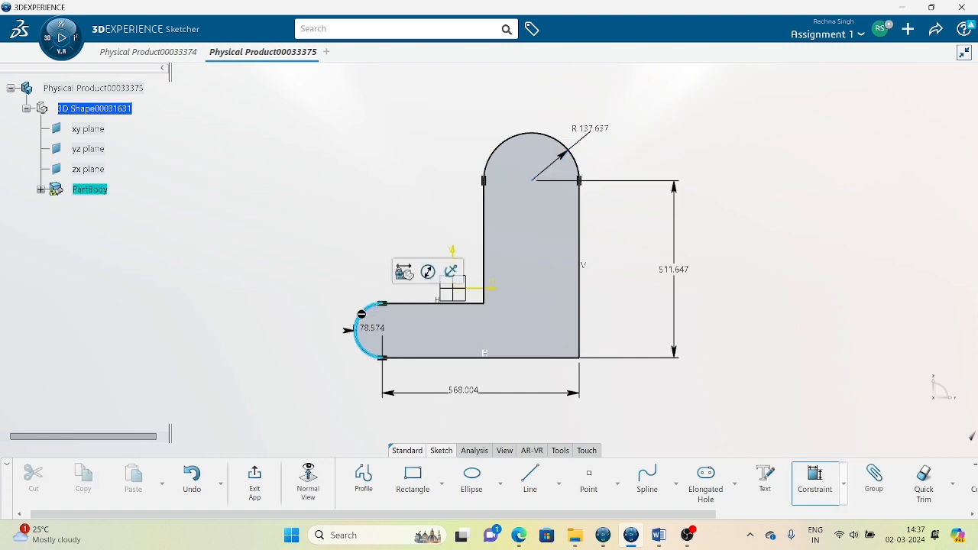
click(324, 281)
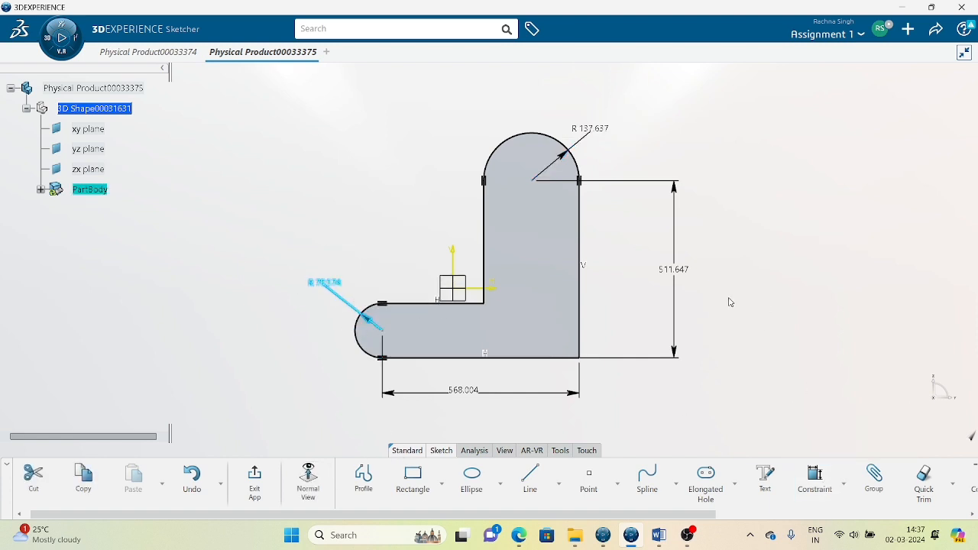
click(721, 179)
Try a 100 mm height, then undo it back to 511.647.
double_click(683, 272)
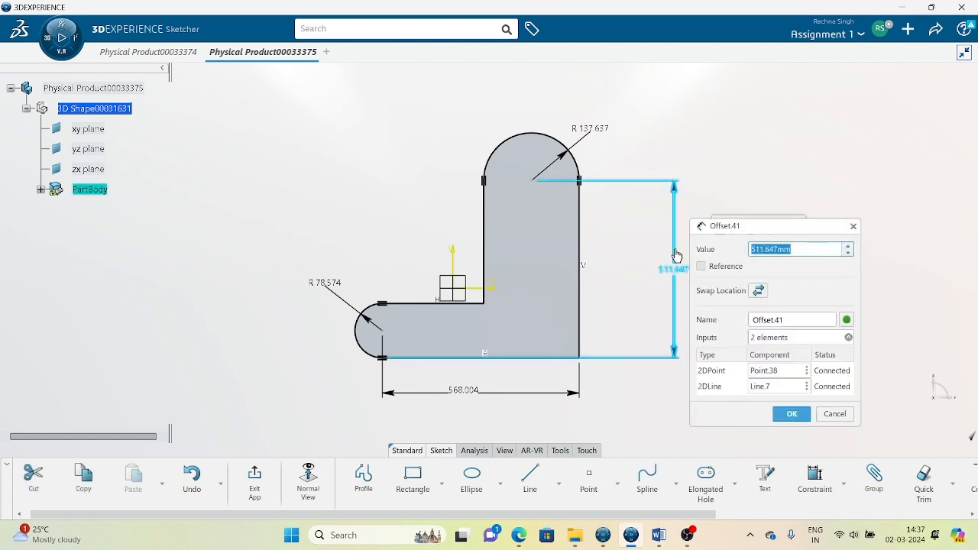
text(100)
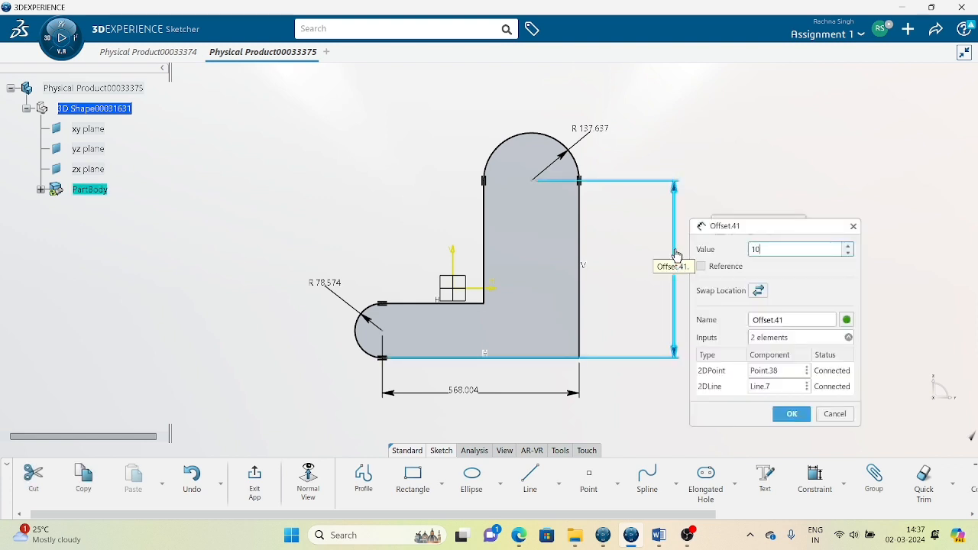
key(Return)
click(729, 314)
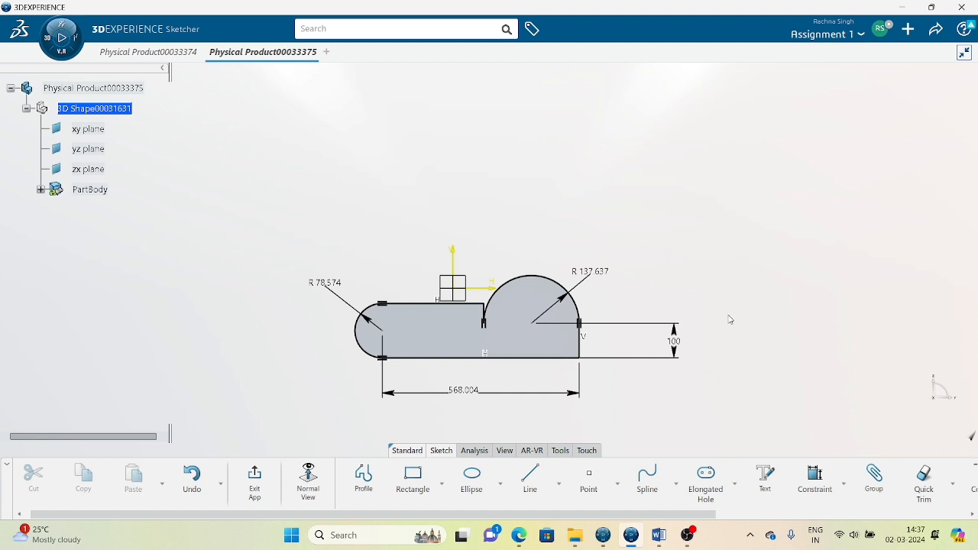
key(ctrl+z)
key(ctrl+z)
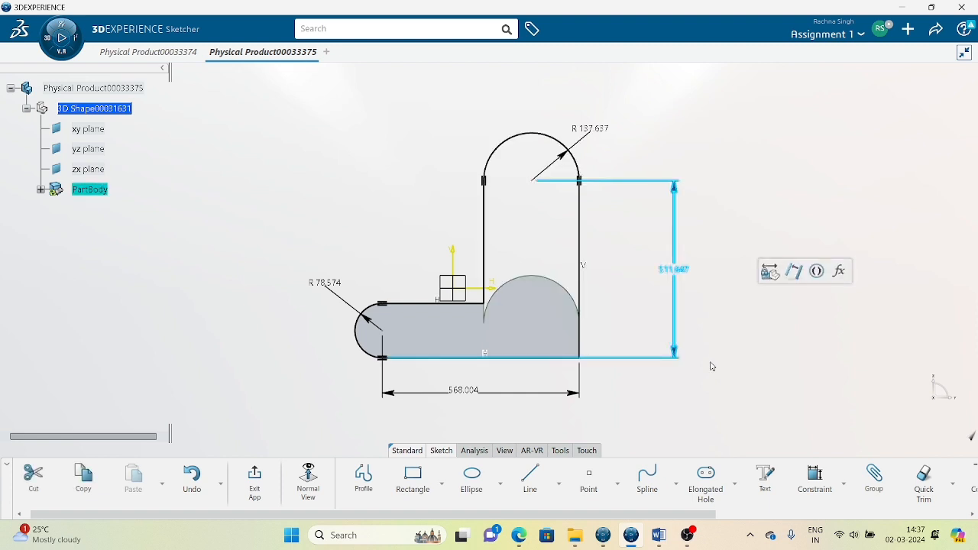
click(709, 364)
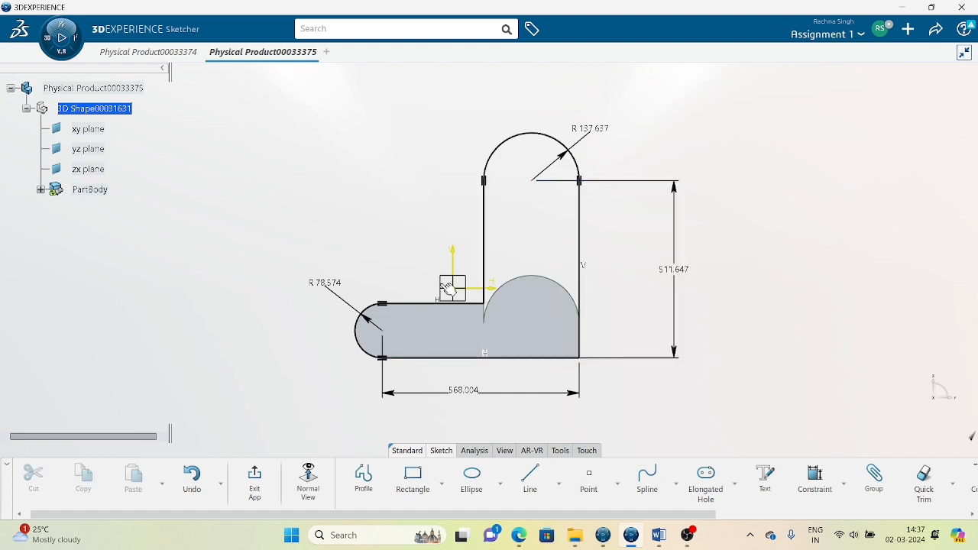
click(844, 486)
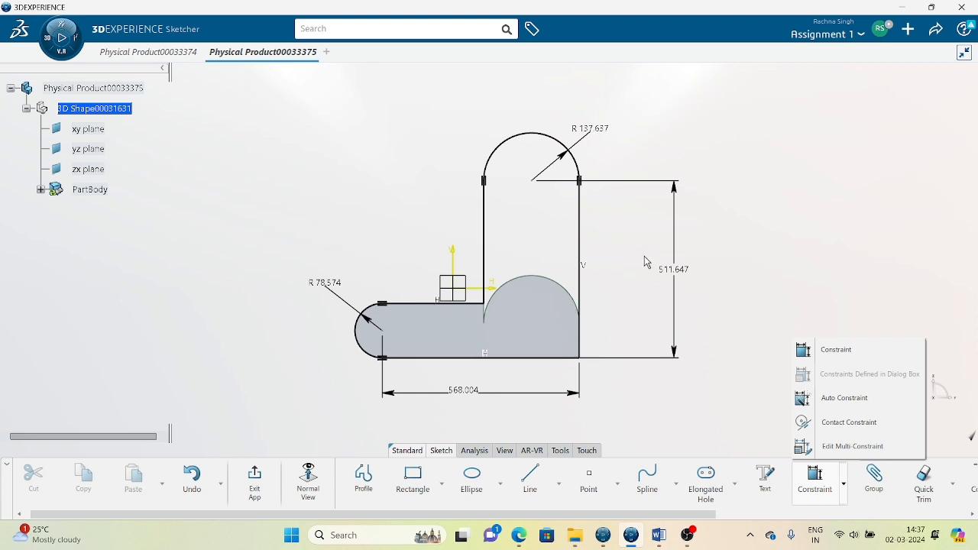
Open Edit Multi-Constraint listing all four dimensions and begin entering Radius.45's new value.
click(840, 446)
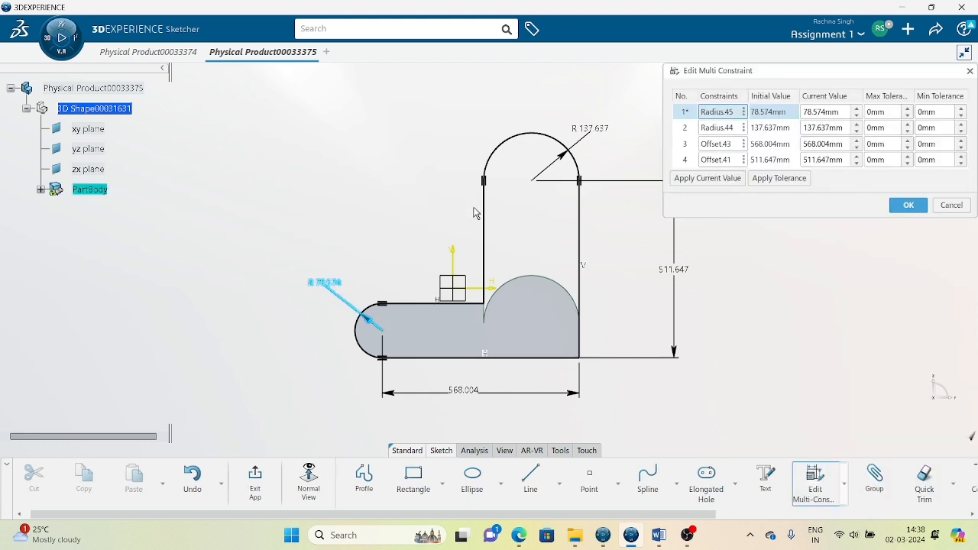
middle_drag(474, 212, 316, 230)
drag(783, 82, 716, 86)
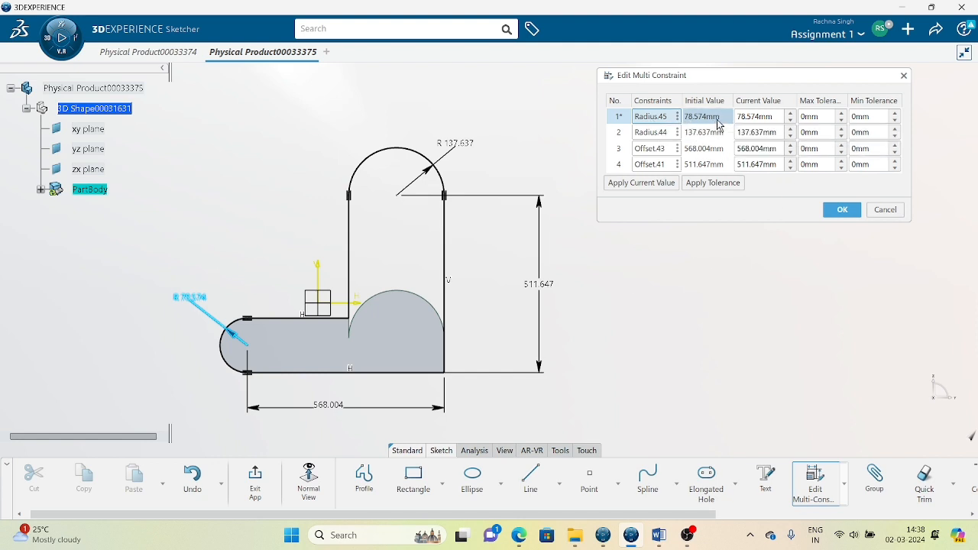
double_click(779, 118)
text(7)
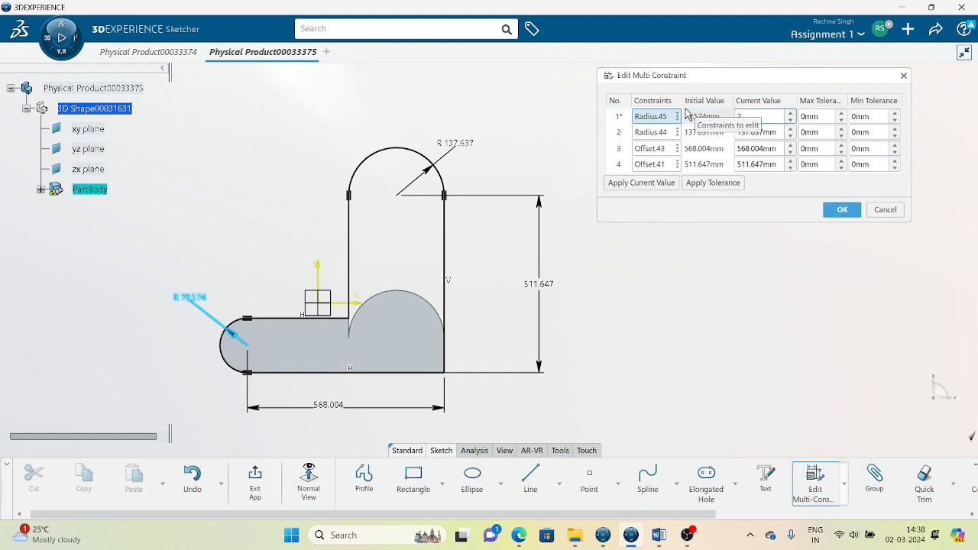
text(0)
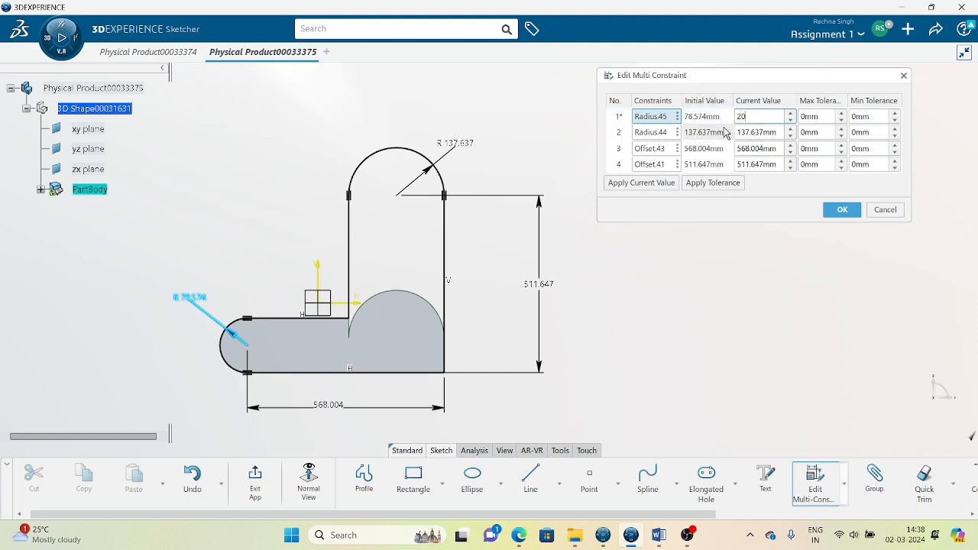
click(772, 132)
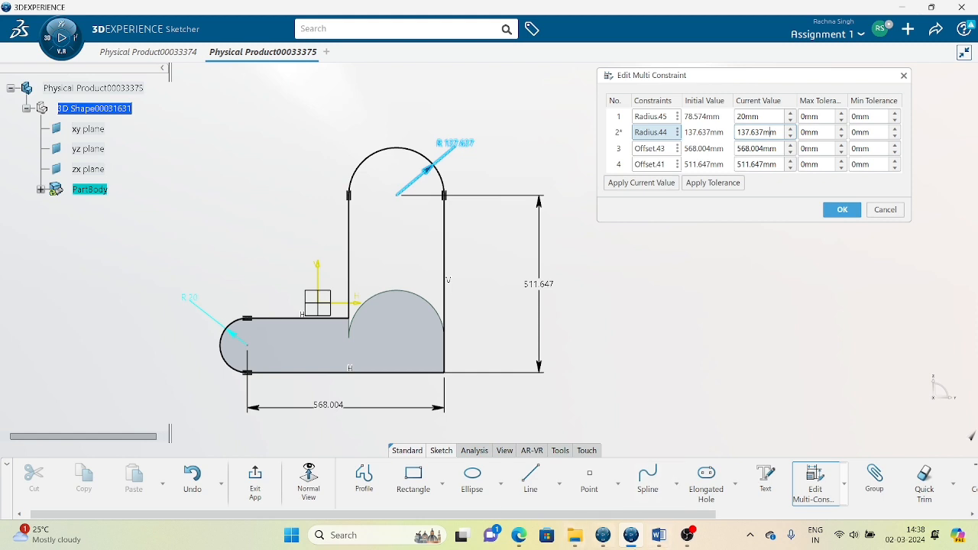
Compare with the reference sketch, then set Radius.45 to 20 mm in the multi-constraint editor.
click(172, 53)
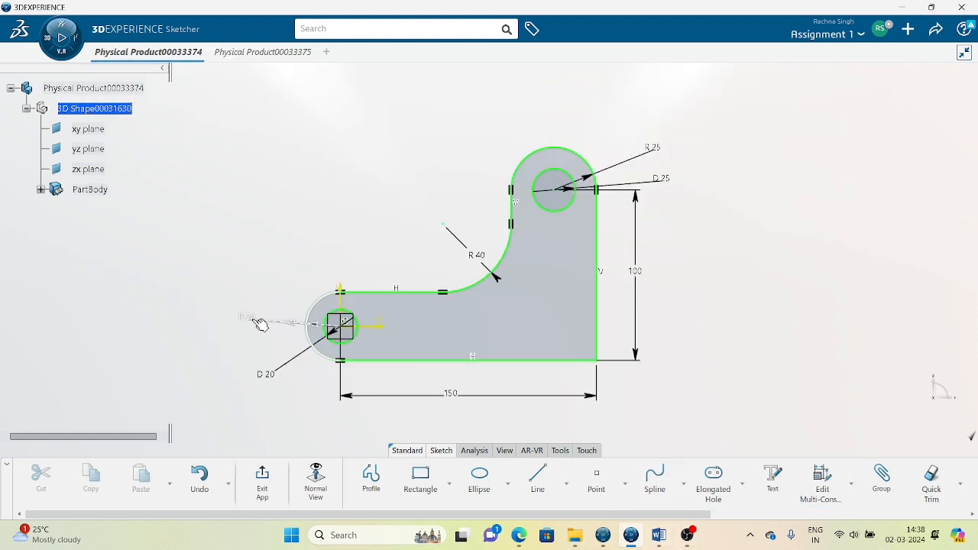
click(268, 52)
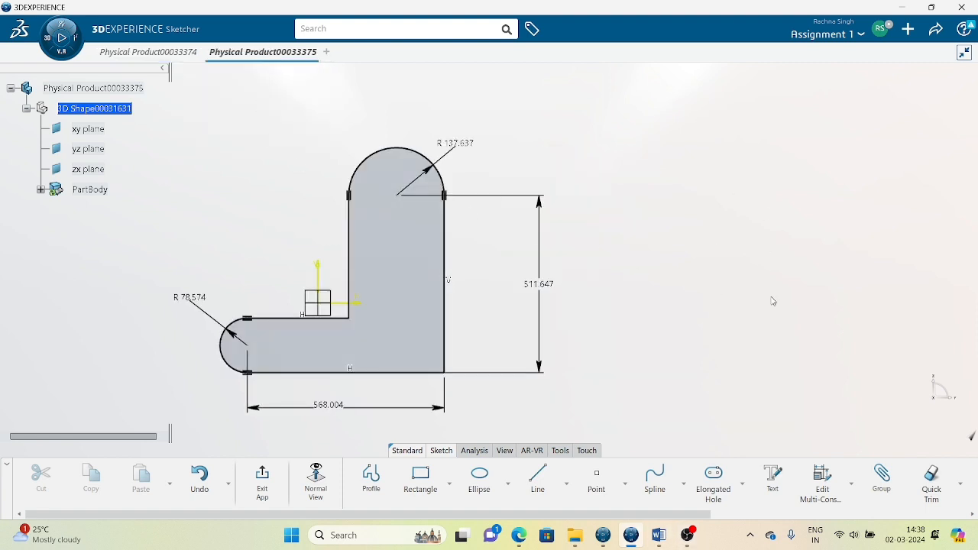
click(822, 480)
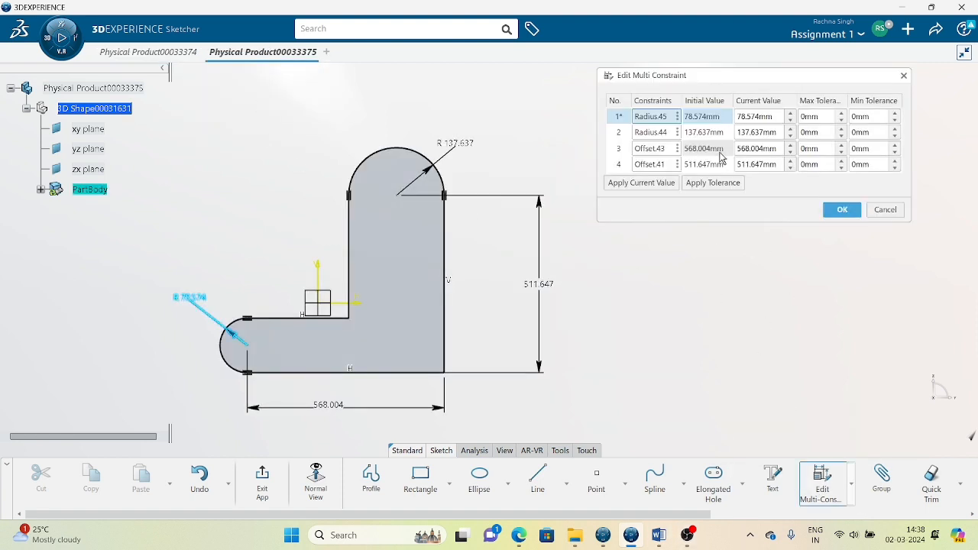
click(763, 115)
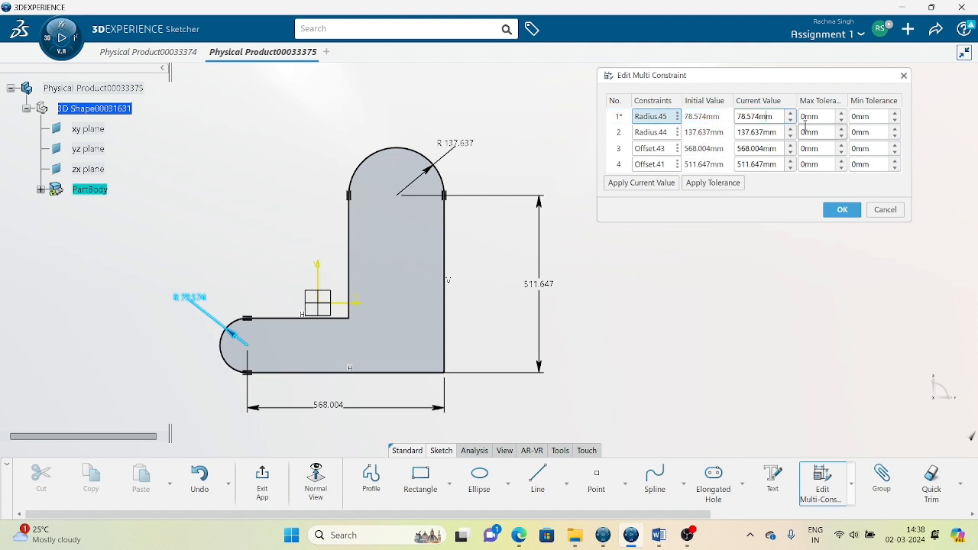
drag(778, 114, 677, 111)
text(20)
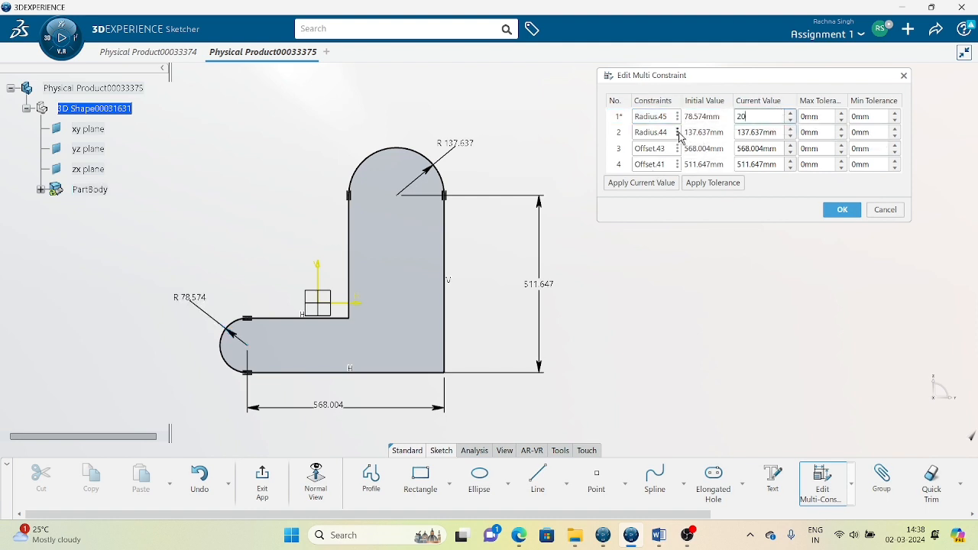
click(678, 132)
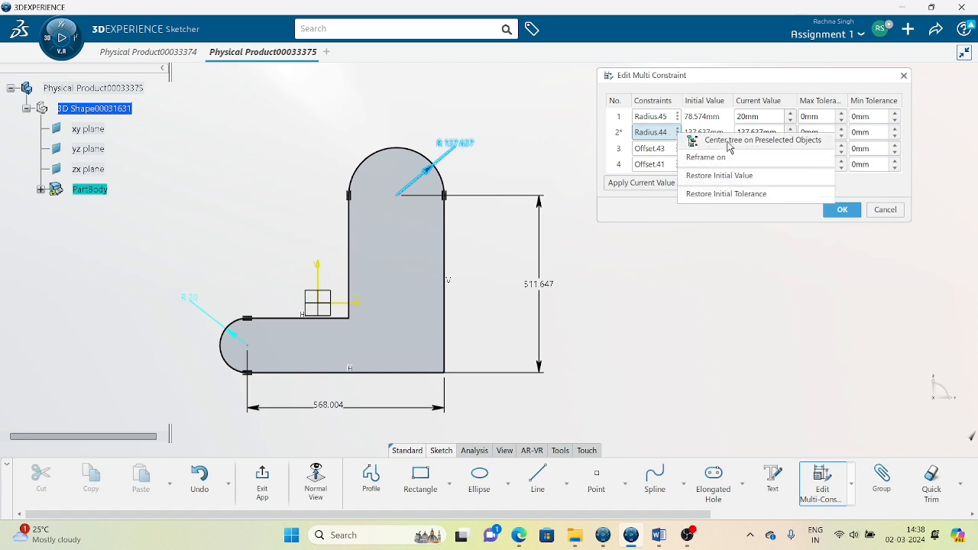
Set Radius.44 to 25 mm and Offset.43 to 150 mm, then select Offset.41's value.
click(771, 129)
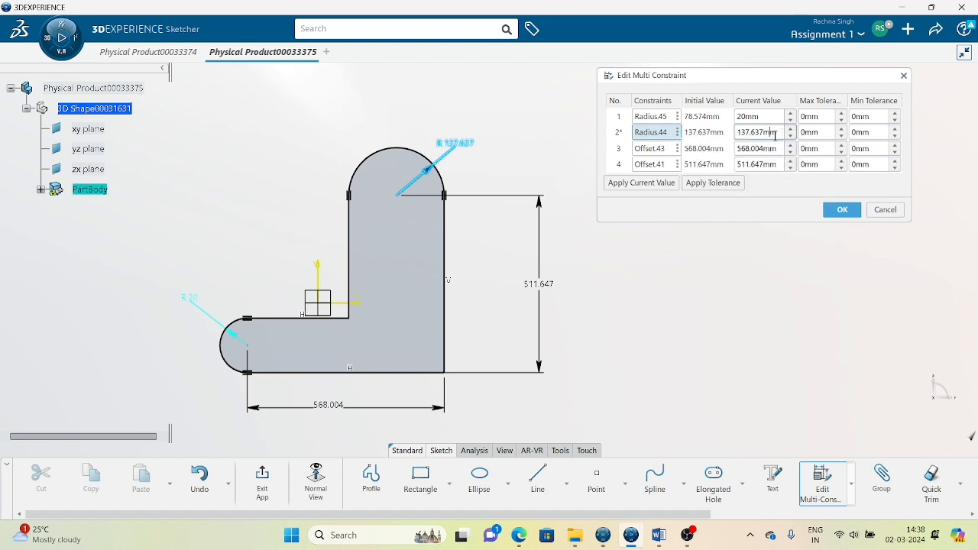
drag(782, 131, 680, 131)
text(25)
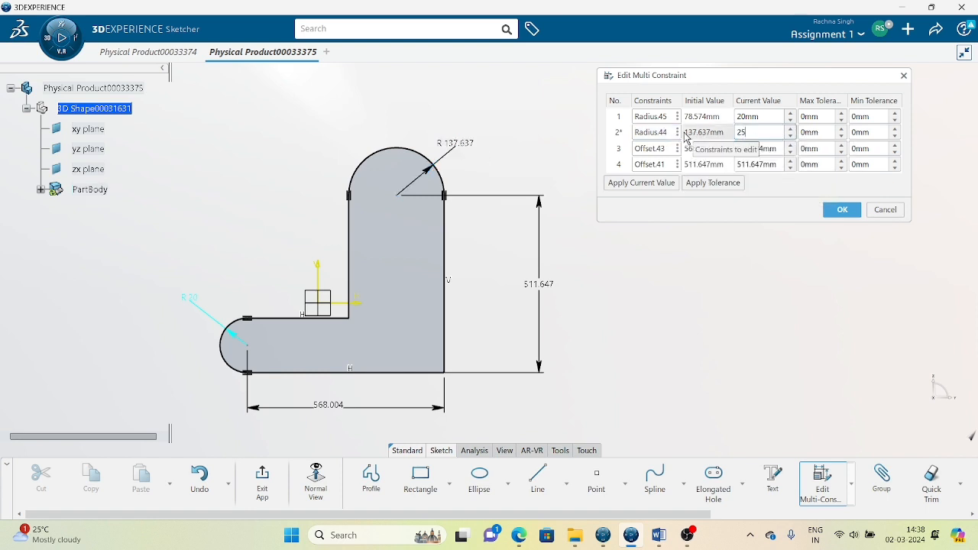
click(648, 150)
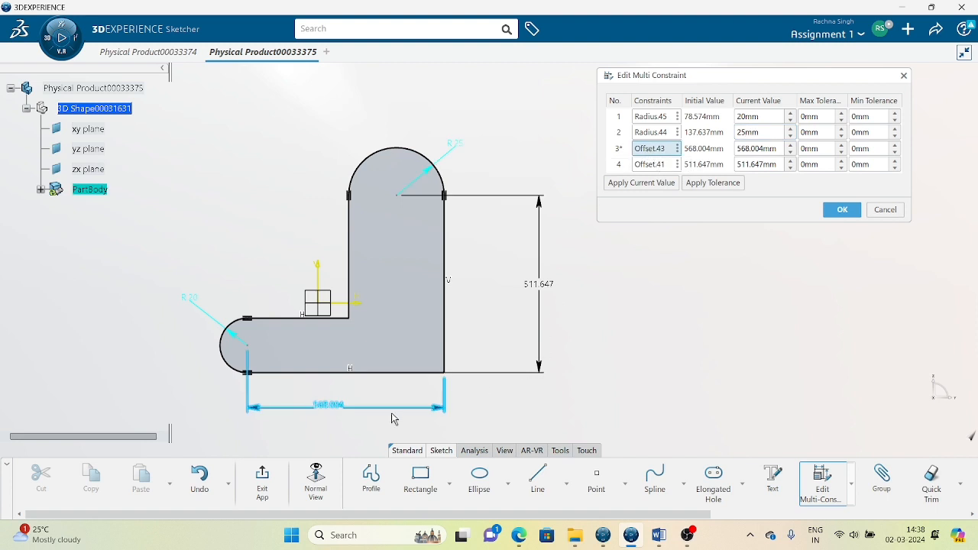
drag(778, 151, 714, 153)
text(150)
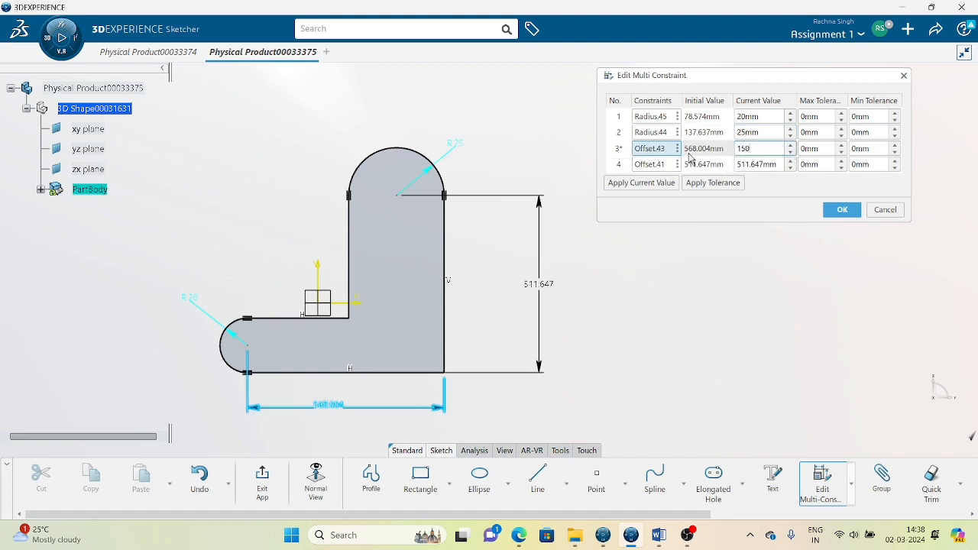
click(651, 166)
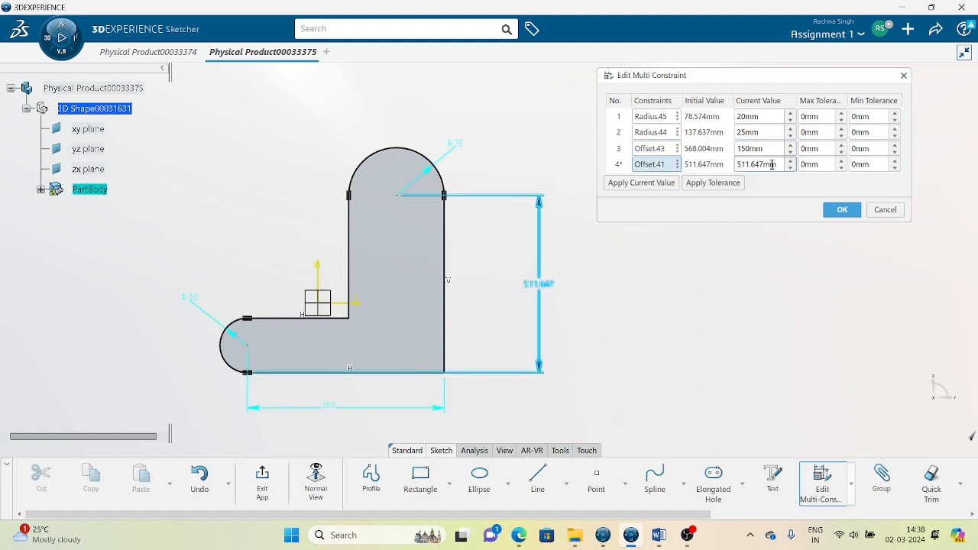
drag(771, 164, 691, 163)
Set Offset.41 to 100 mm, apply all values, and move the 100 and 150 dimensions beside the profile.
text(100)
click(841, 209)
middle_drag(426, 271, 540, 196)
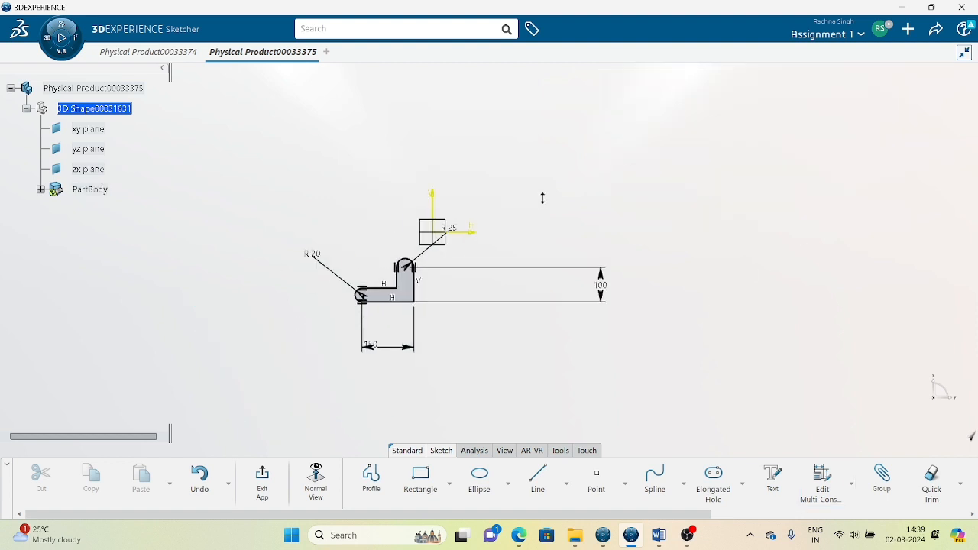
drag(605, 297, 448, 295)
drag(405, 353, 415, 333)
Reframe the view on the bracket and select the L profile.
click(502, 369)
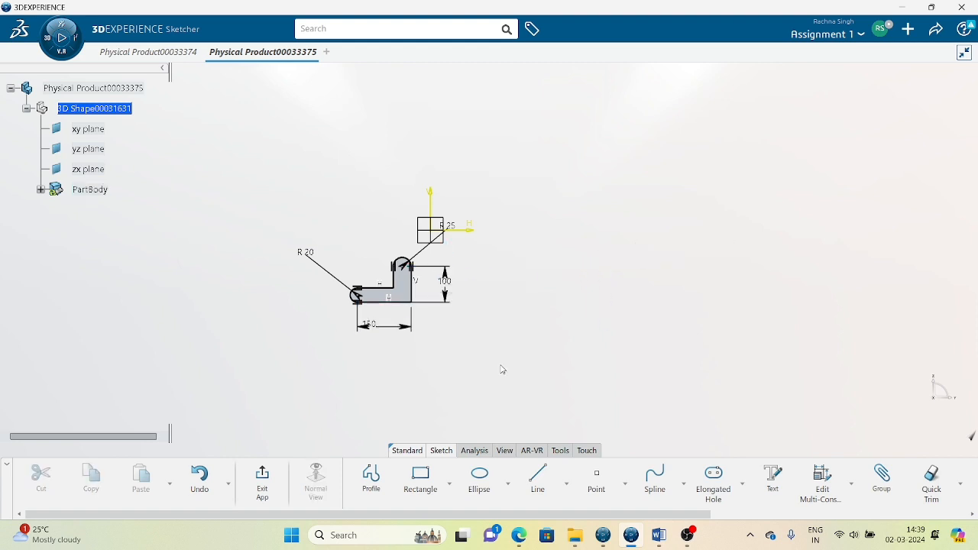
middle_drag(423, 333, 495, 282)
mouse_move(498, 335)
middle_down()
mouse_move(510, 382)
mouse_move(535, 349)
middle_up()
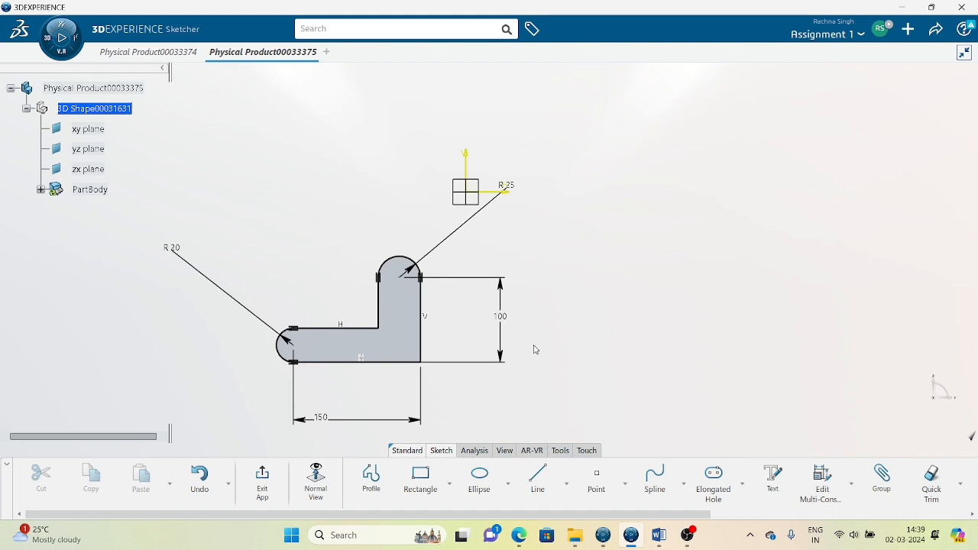
middle_drag(599, 289, 613, 267)
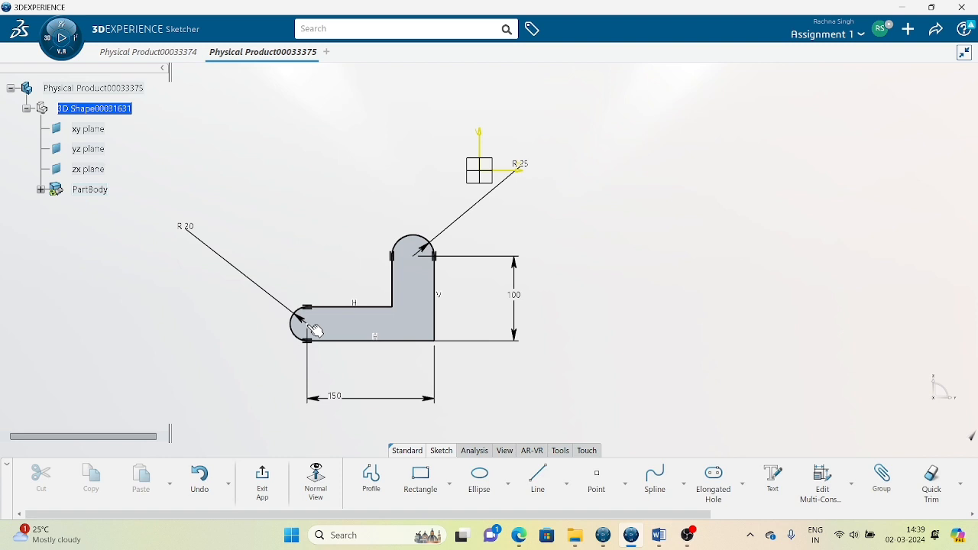
click(384, 328)
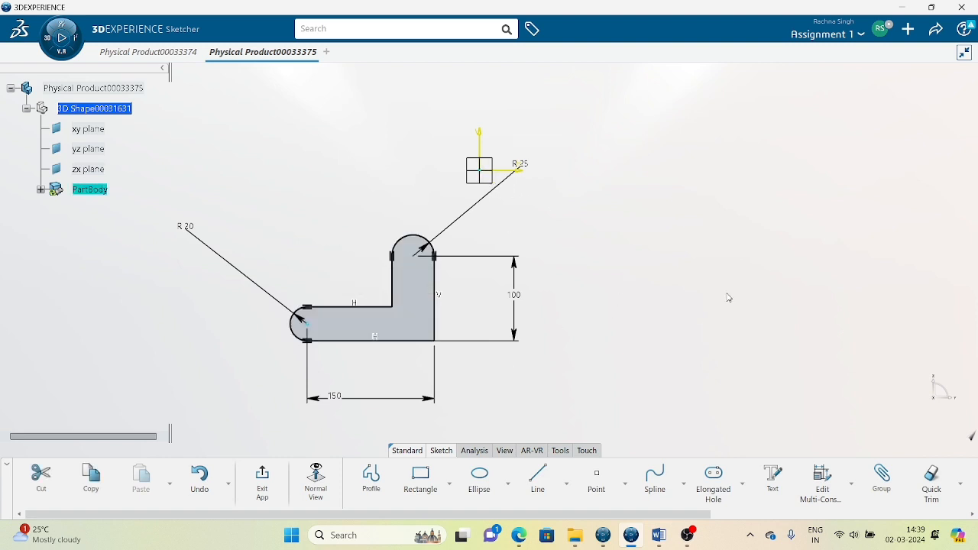
Make the left arc's centre coincident with the sketch origin and test the inner edge's freedom.
click(851, 485)
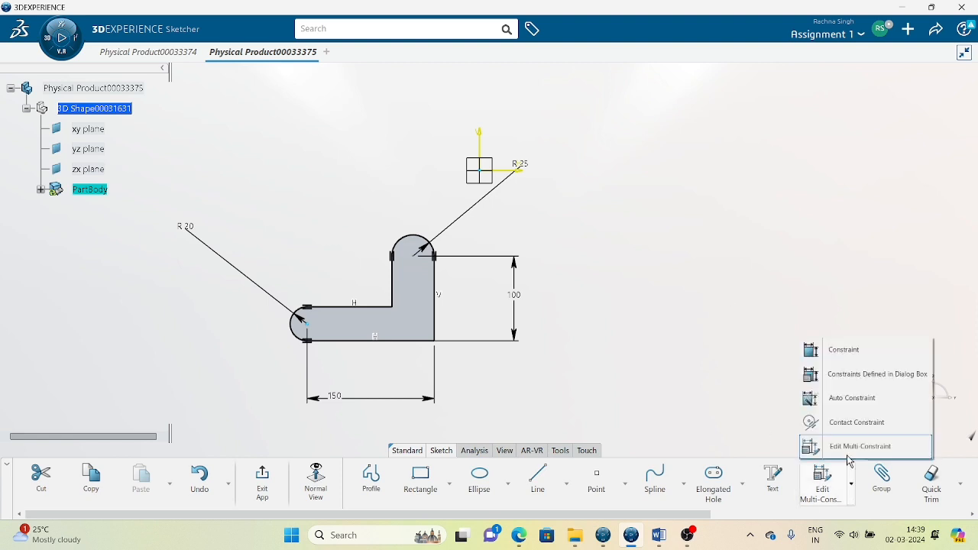
click(846, 375)
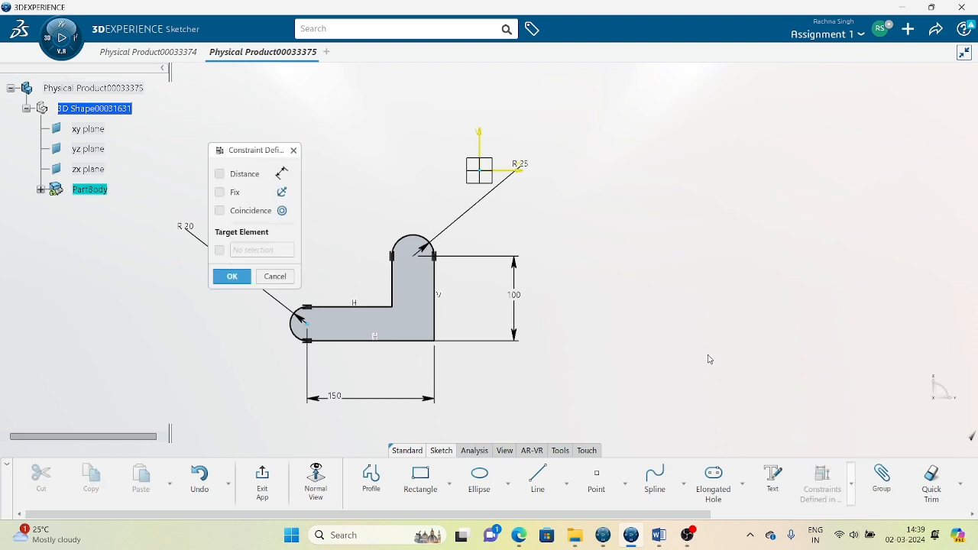
click(234, 219)
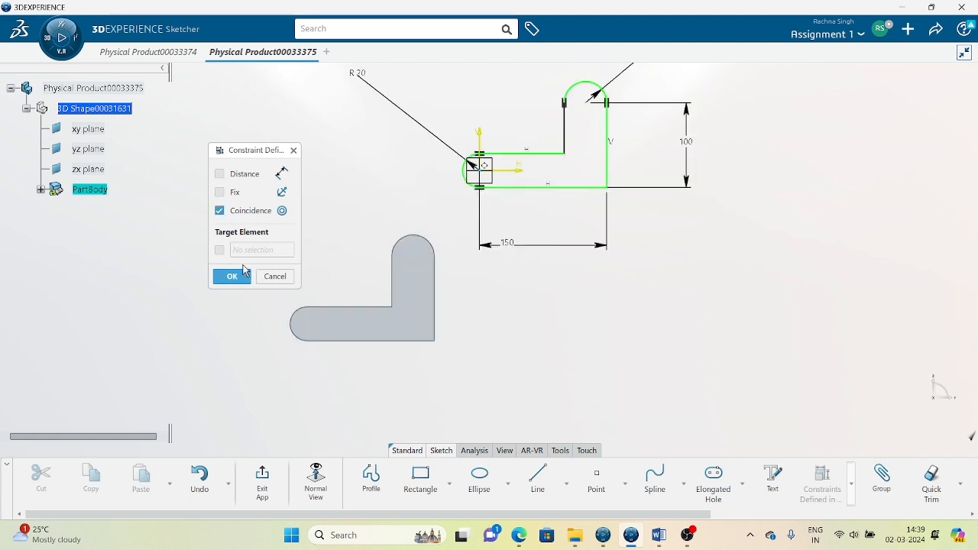
click(225, 280)
mouse_move(626, 307)
middle_down()
mouse_move(537, 372)
mouse_move(552, 351)
mouse_move(541, 403)
middle_up()
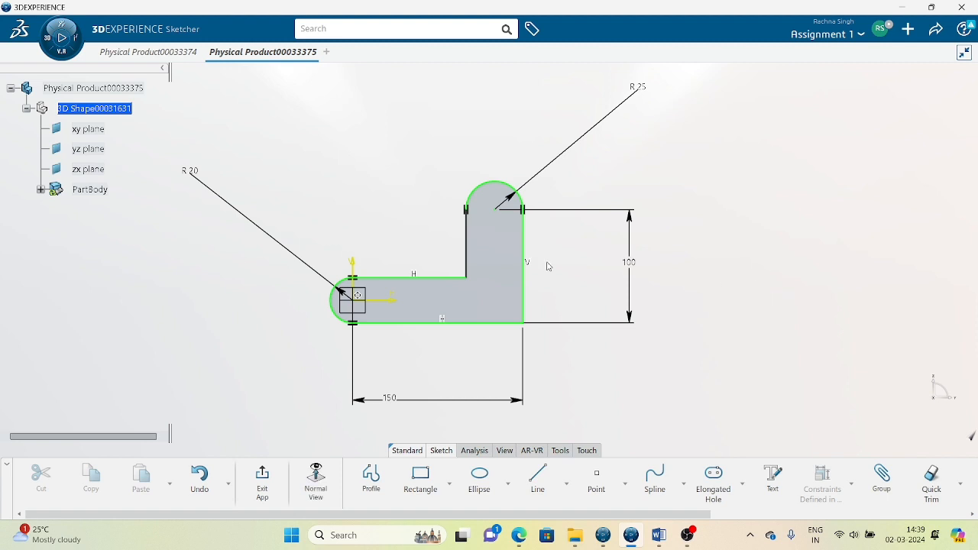
mouse_move(465, 237)
mouse_down()
mouse_move(465, 213)
mouse_move(428, 234)
mouse_up()
click(410, 248)
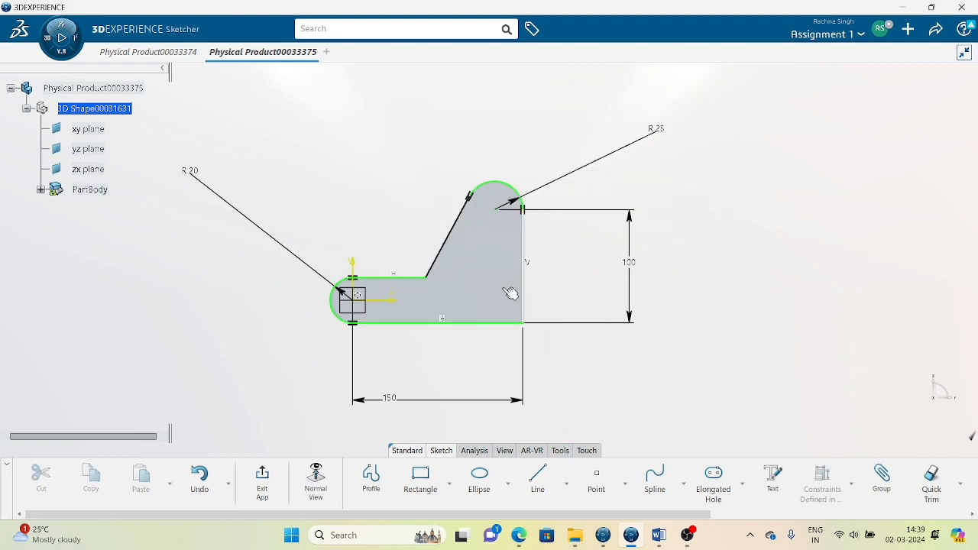
mouse_move(439, 273)
mouse_down()
mouse_move(459, 277)
mouse_move(464, 263)
mouse_up()
click(822, 374)
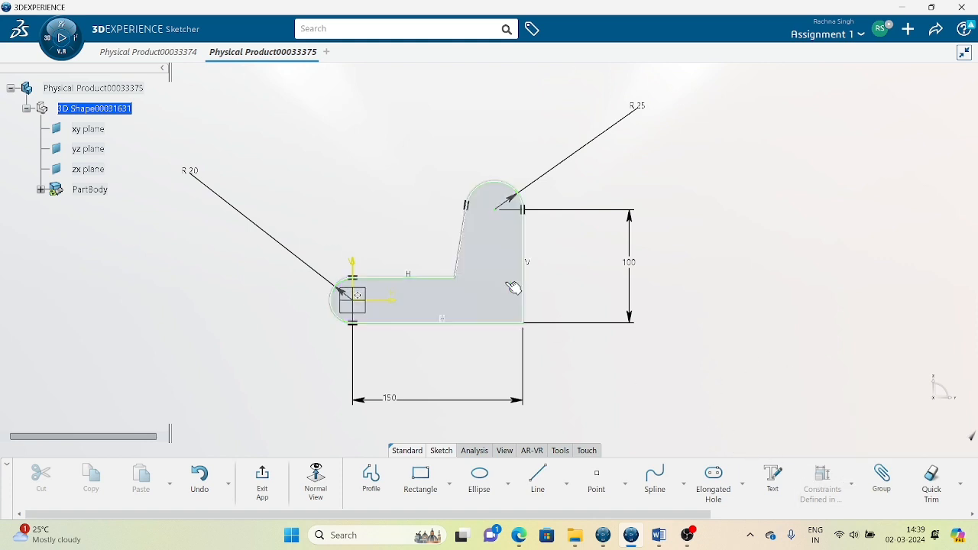
Constrain the slanted inner upright edge to vertical.
click(461, 257)
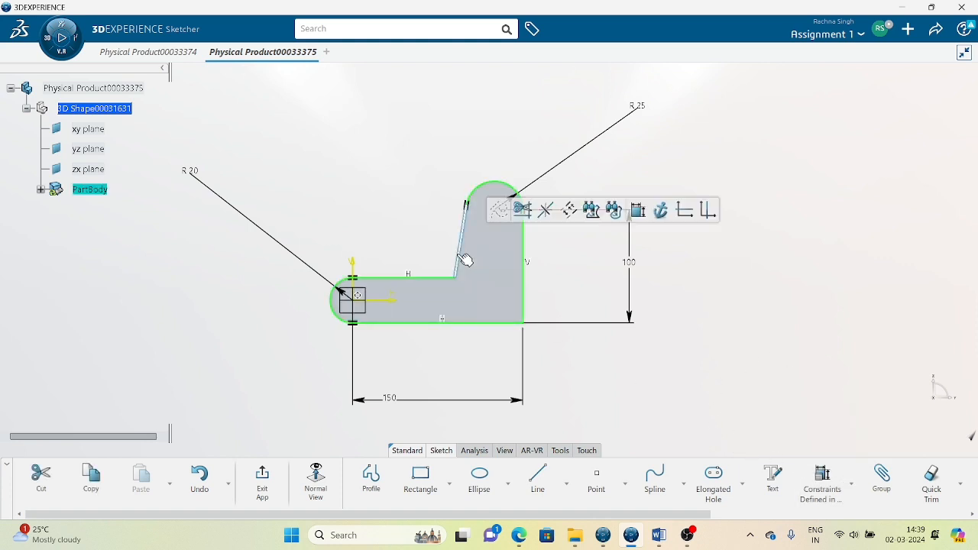
click(822, 480)
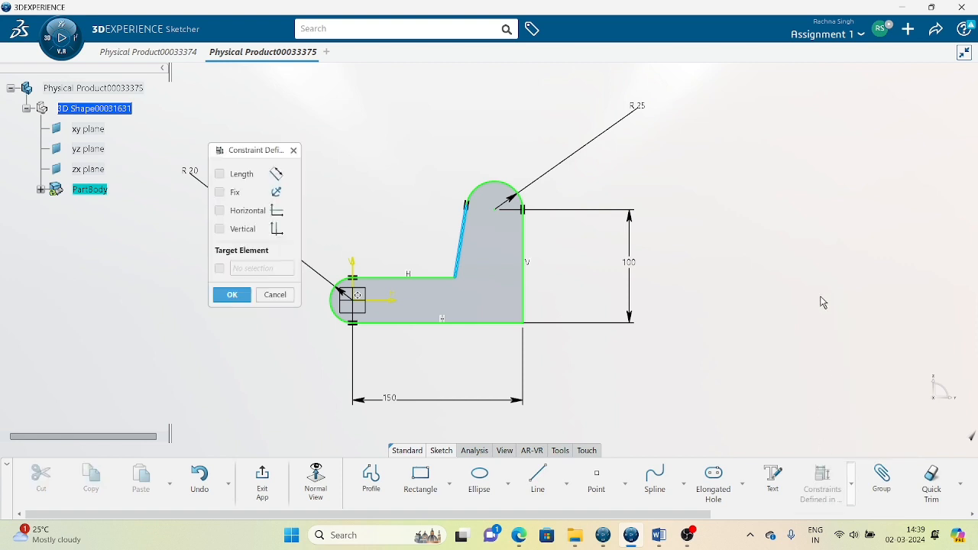
click(219, 228)
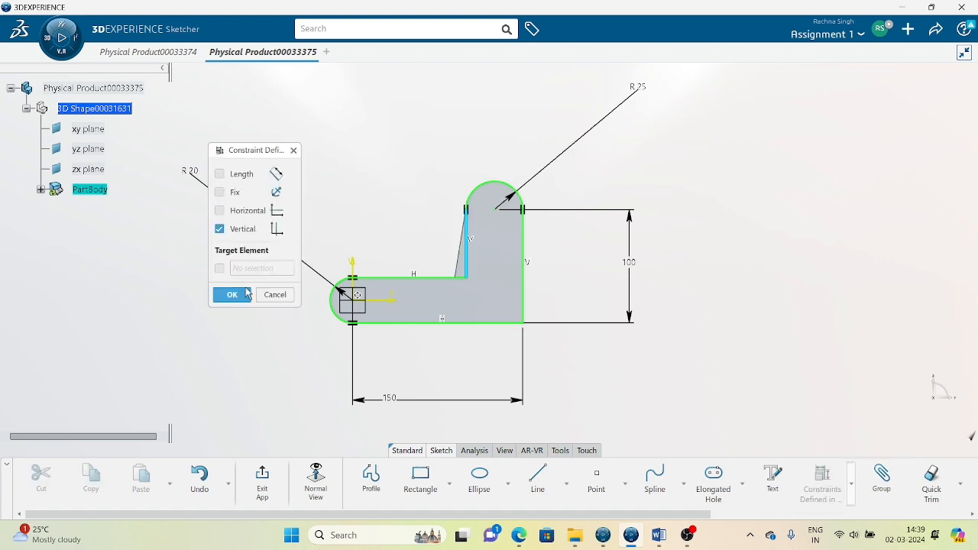
click(231, 294)
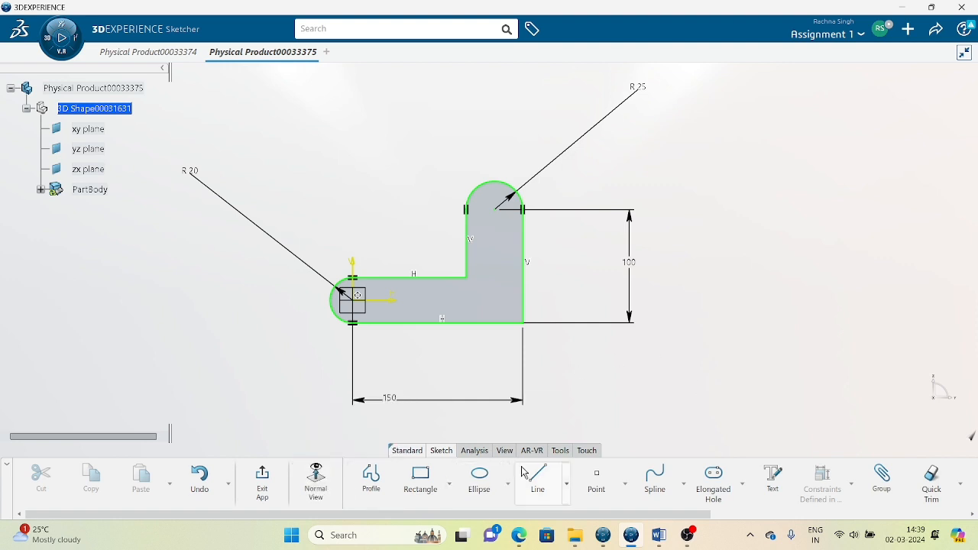
mouse_move(521, 515)
mouse_down()
mouse_move(571, 519)
mouse_move(523, 517)
mouse_up()
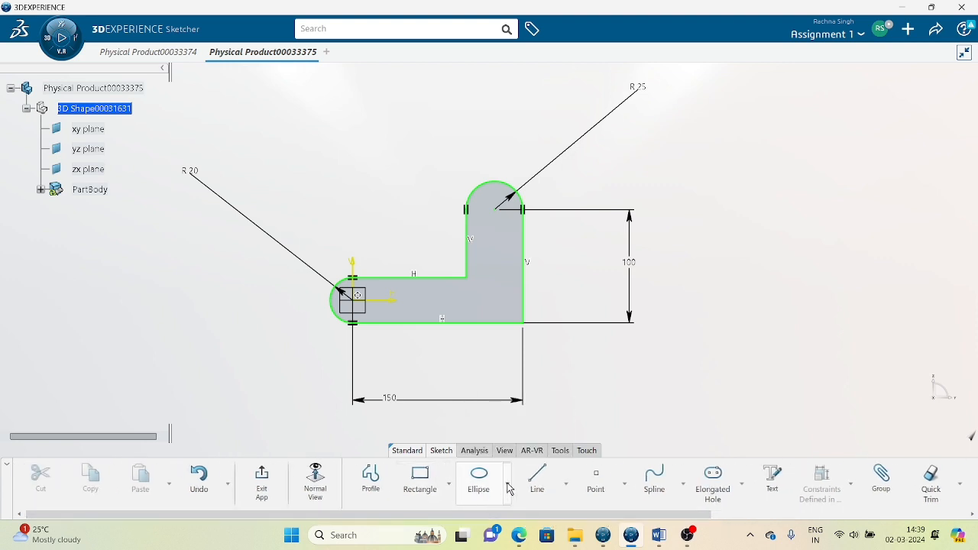
Draw a circle right of the bracket and dimension its diameter to 25 mm.
click(506, 486)
click(511, 279)
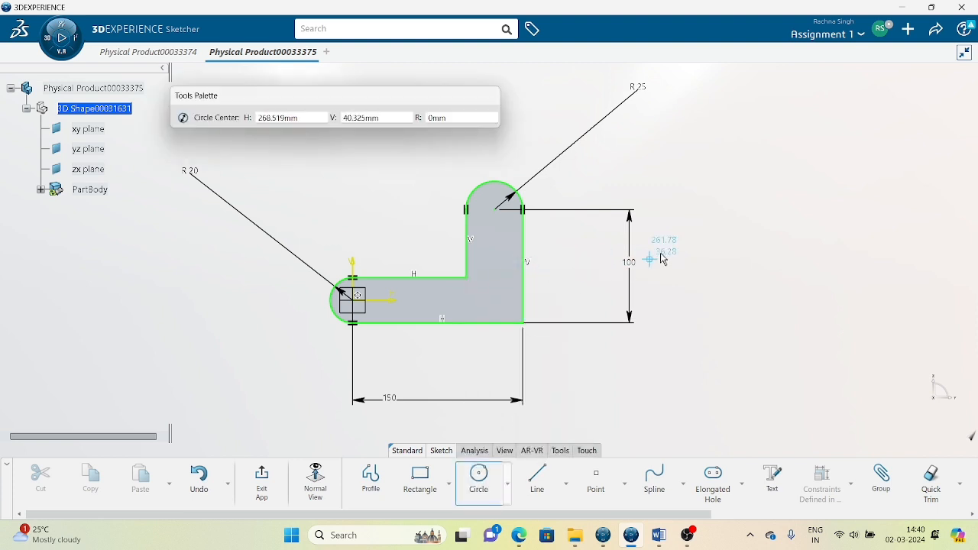
click(715, 213)
click(711, 191)
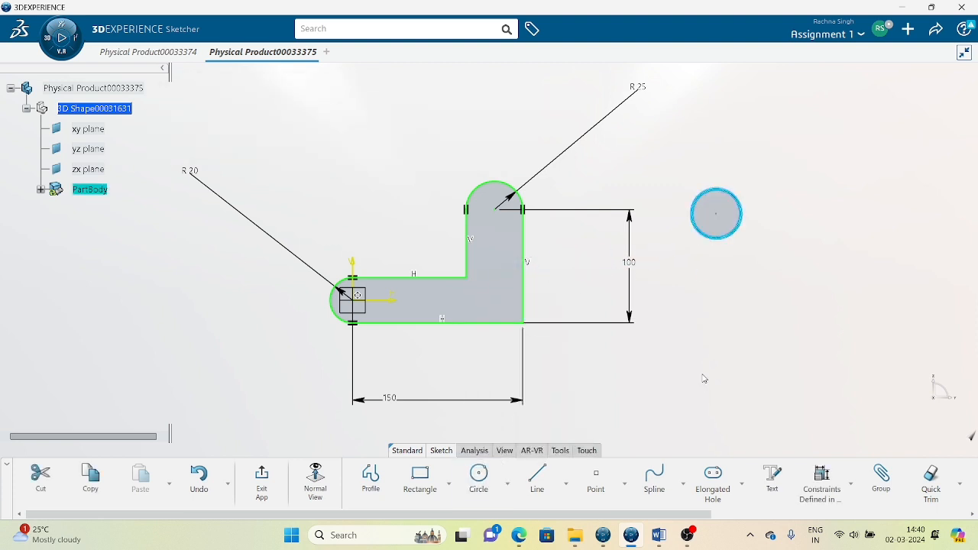
middle_drag(703, 362, 633, 361)
click(633, 362)
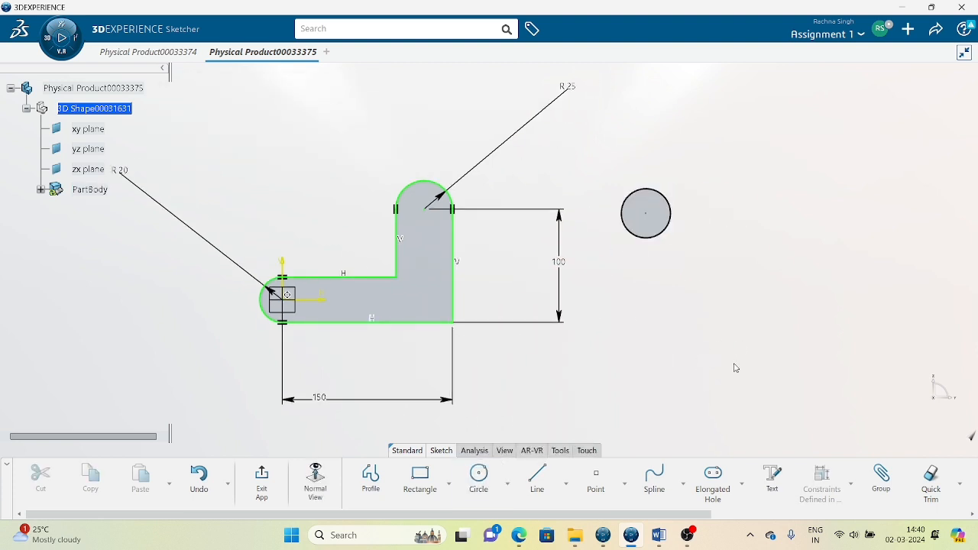
click(851, 484)
click(843, 406)
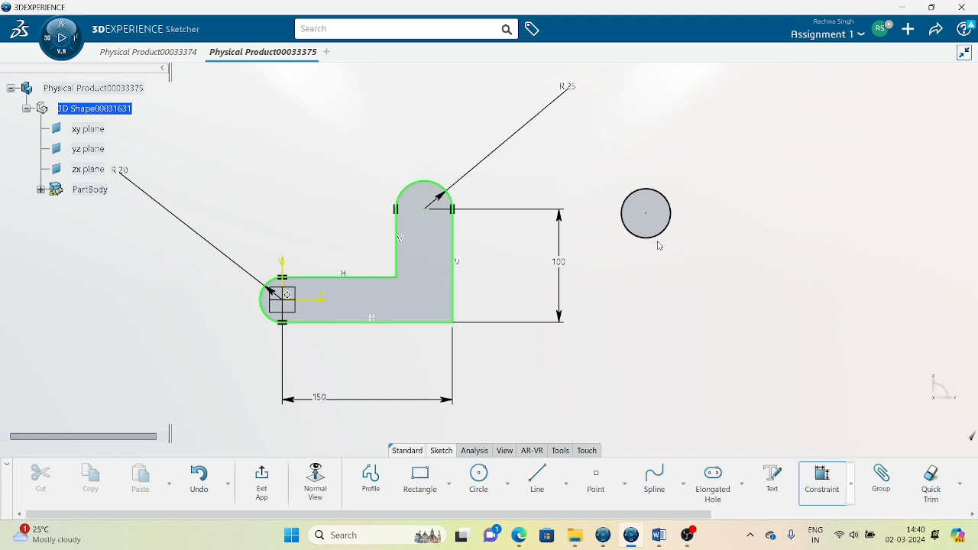
click(656, 234)
text(25)
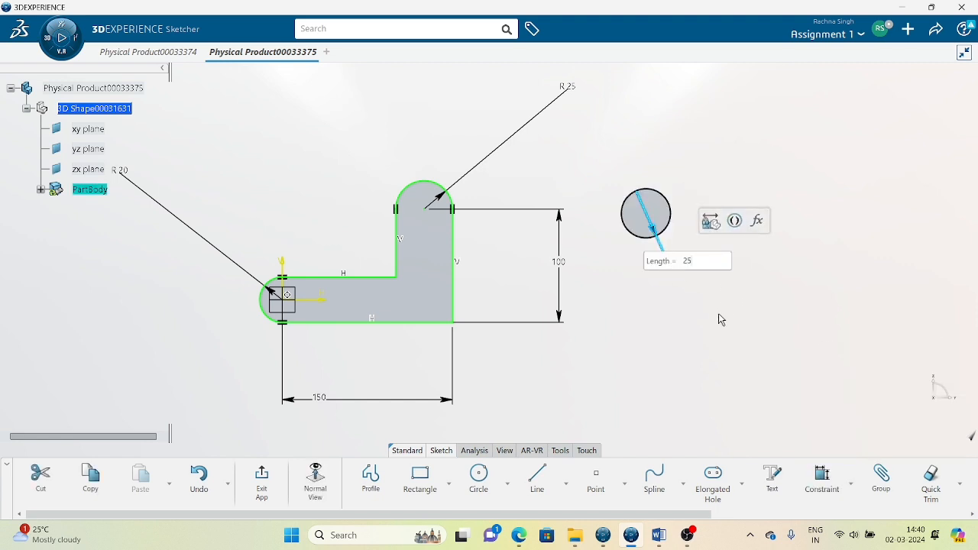
key(Return)
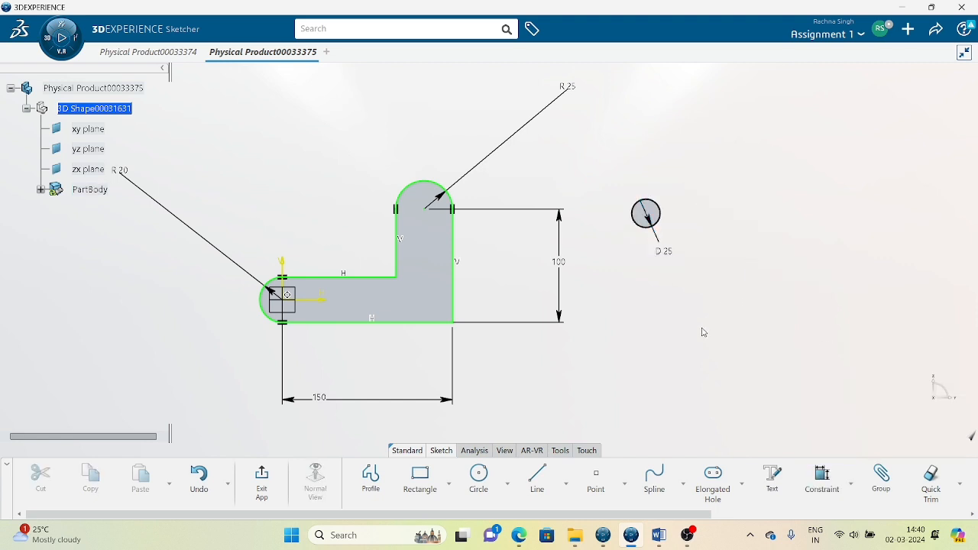
Select the D25 circle together with the R25 top arc.
click(654, 210)
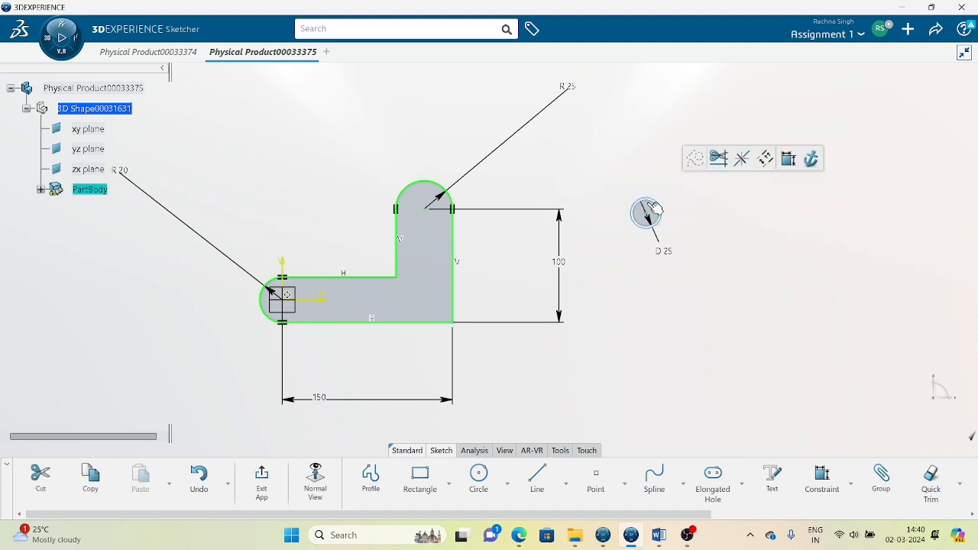
click(435, 191)
click(714, 327)
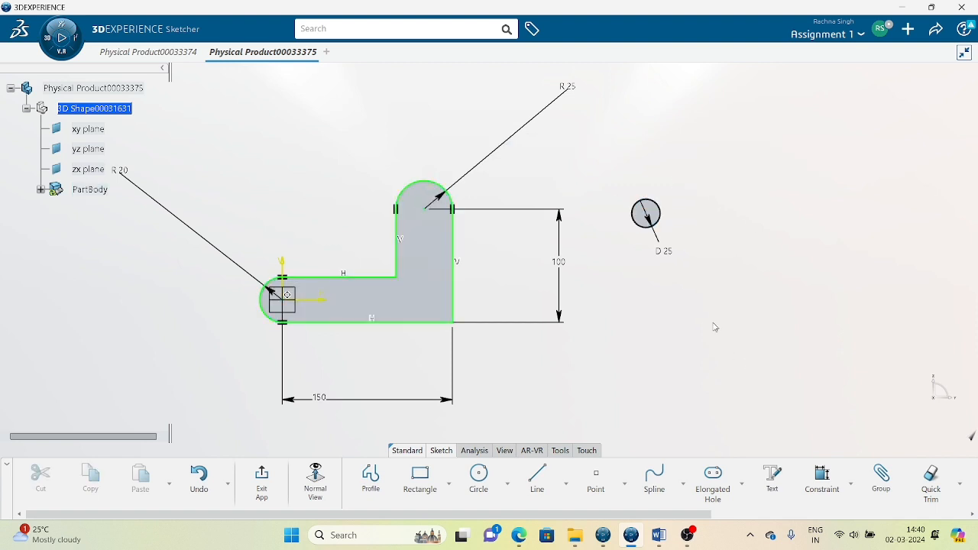
click(651, 212)
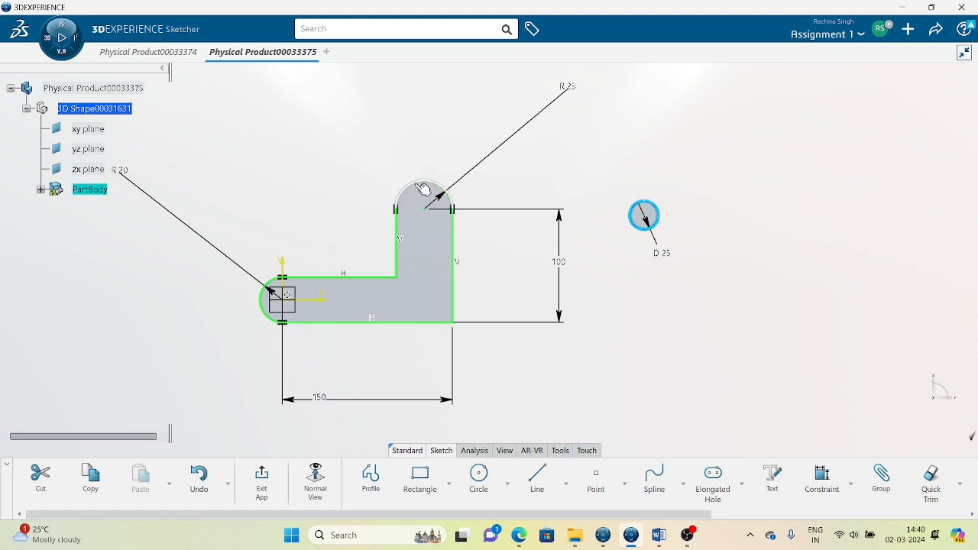
click(421, 193)
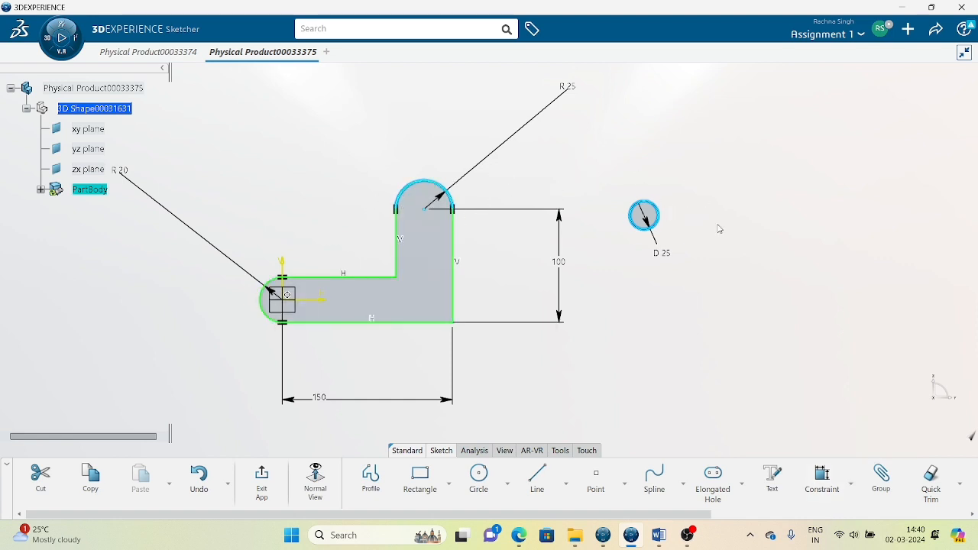
Apply a Concentricity constraint between the D25 circle and the R25 top arc.
click(852, 488)
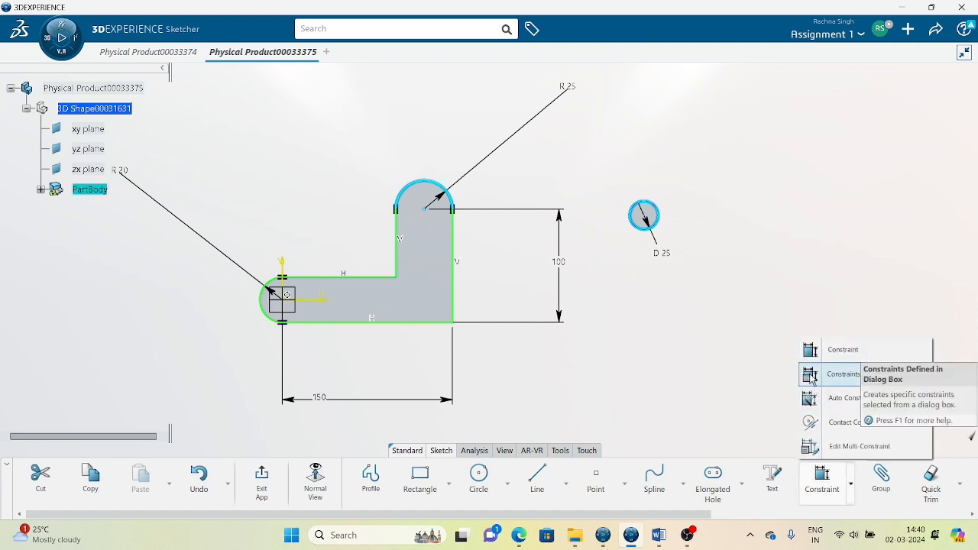
click(848, 374)
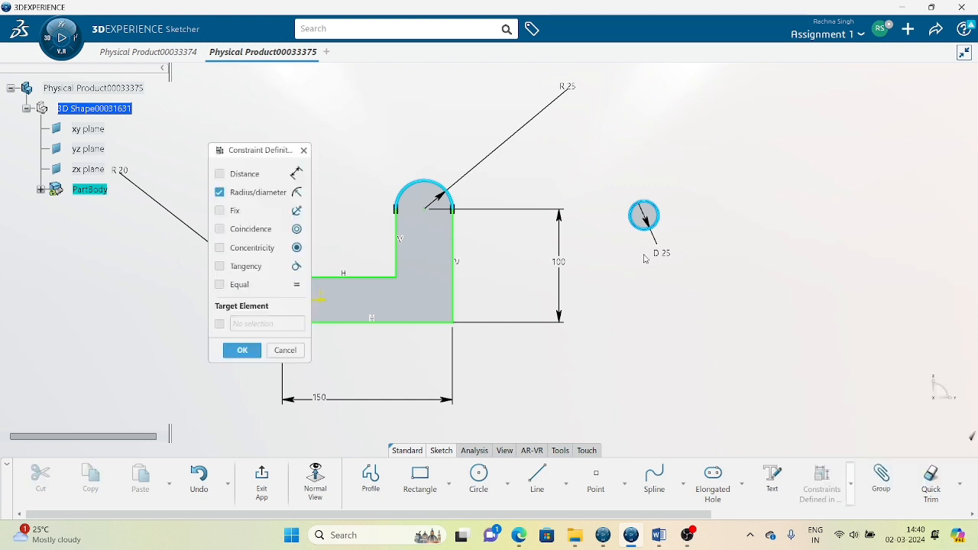
click(232, 252)
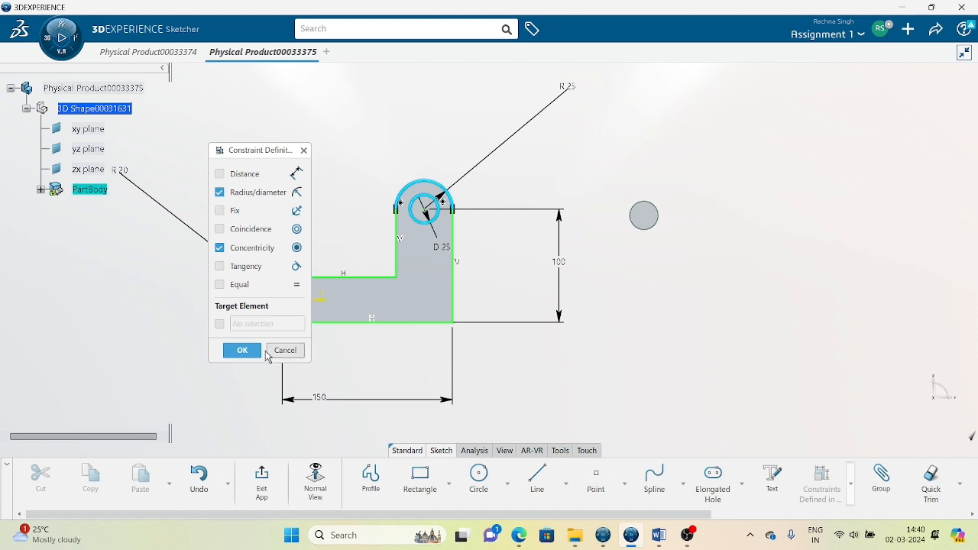
click(243, 352)
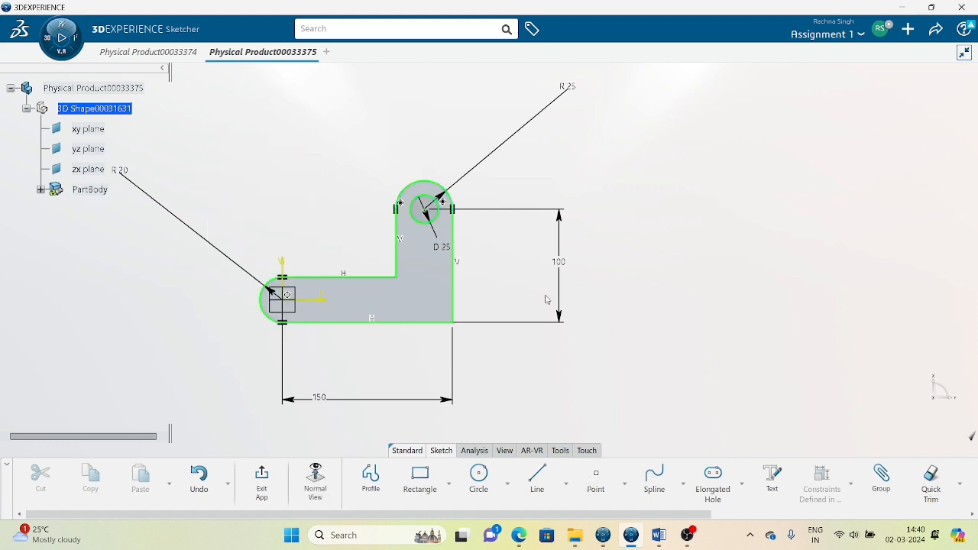
scroll(417, 215, up, 5)
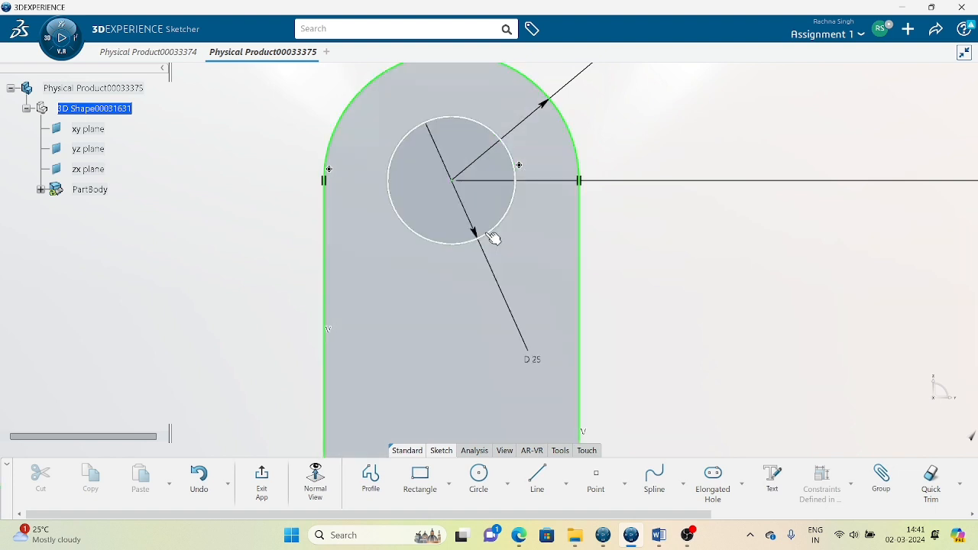
scroll(771, 210, down, 5)
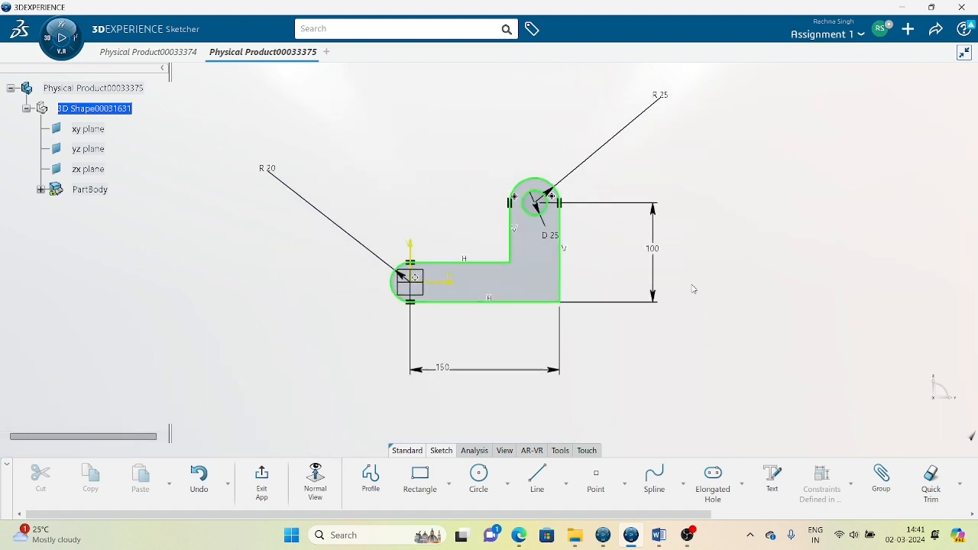
Draw a circle near the left end and give it a 20 mm diameter.
click(479, 478)
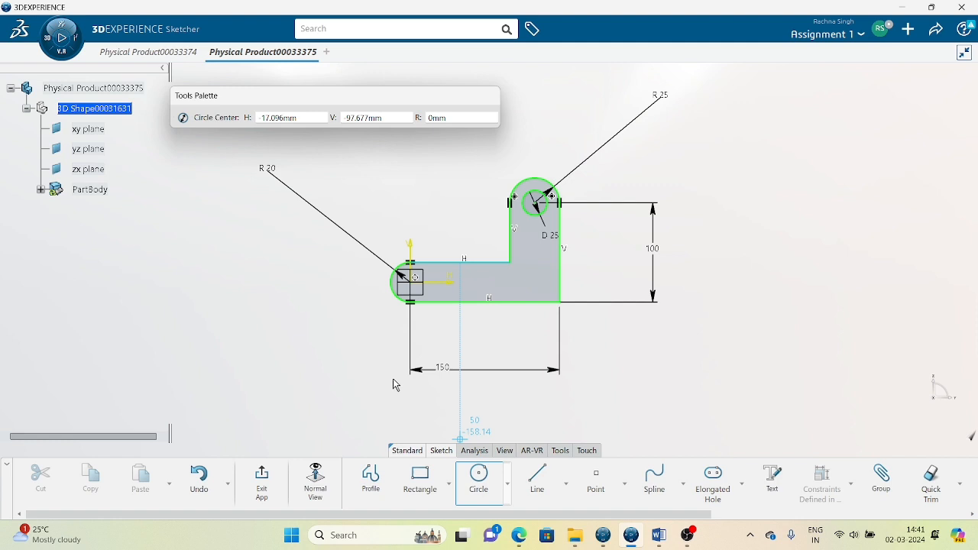
click(345, 333)
click(359, 314)
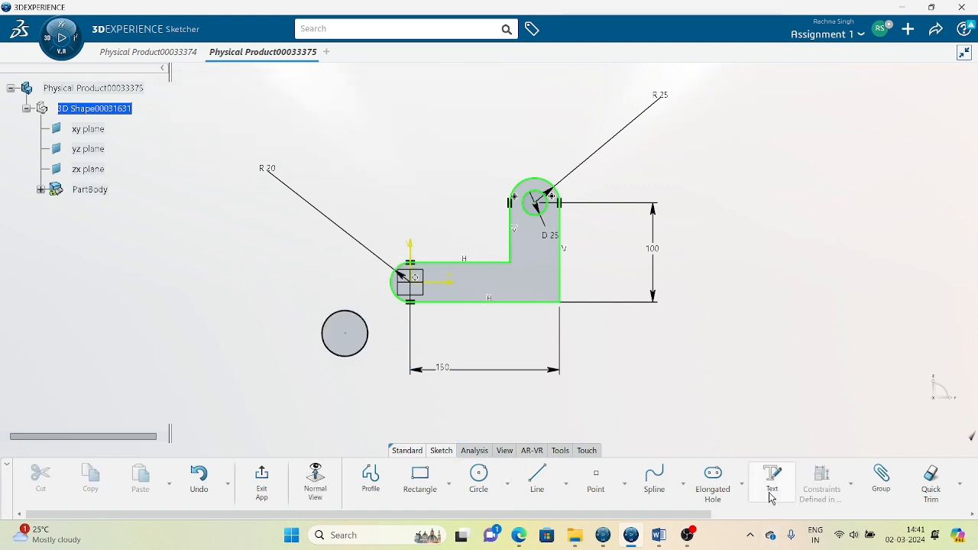
click(850, 488)
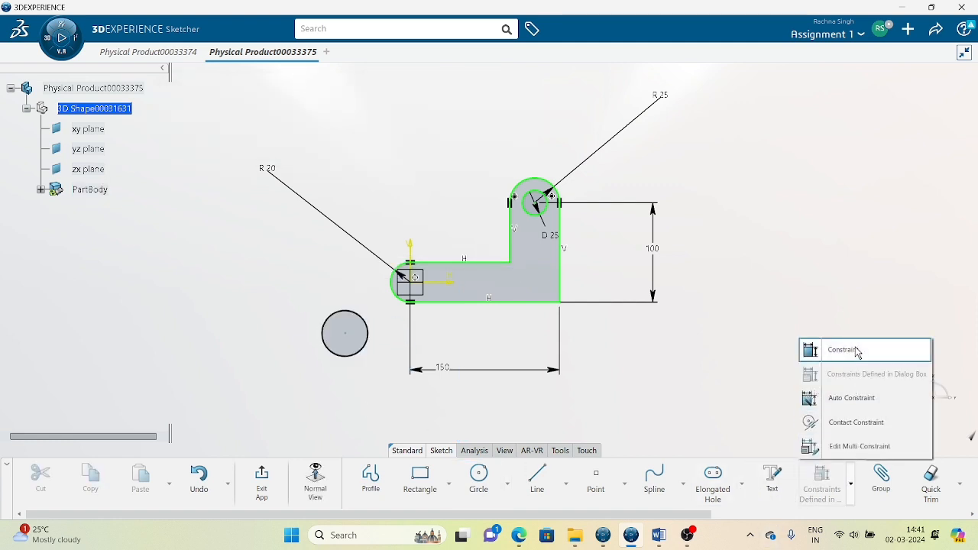
click(857, 351)
click(348, 356)
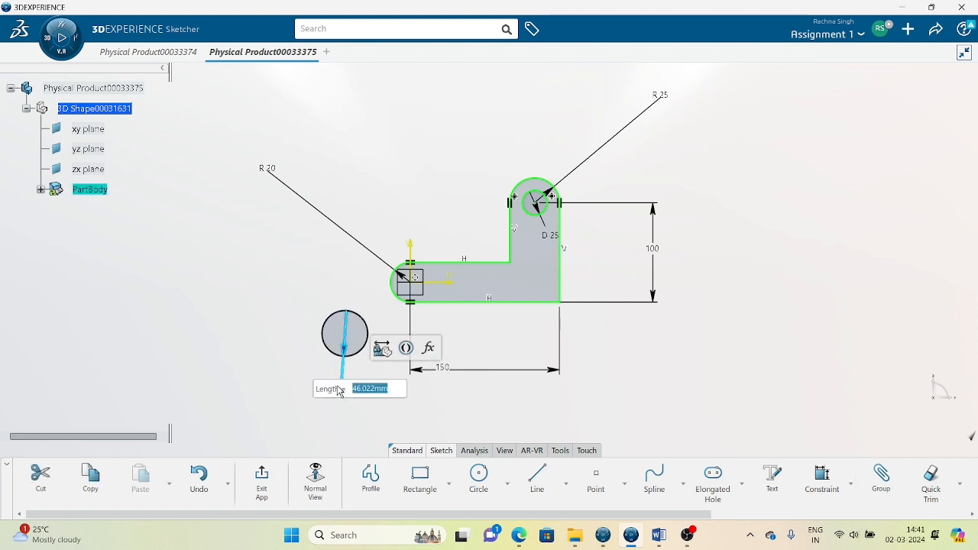
text(20)
key(Return)
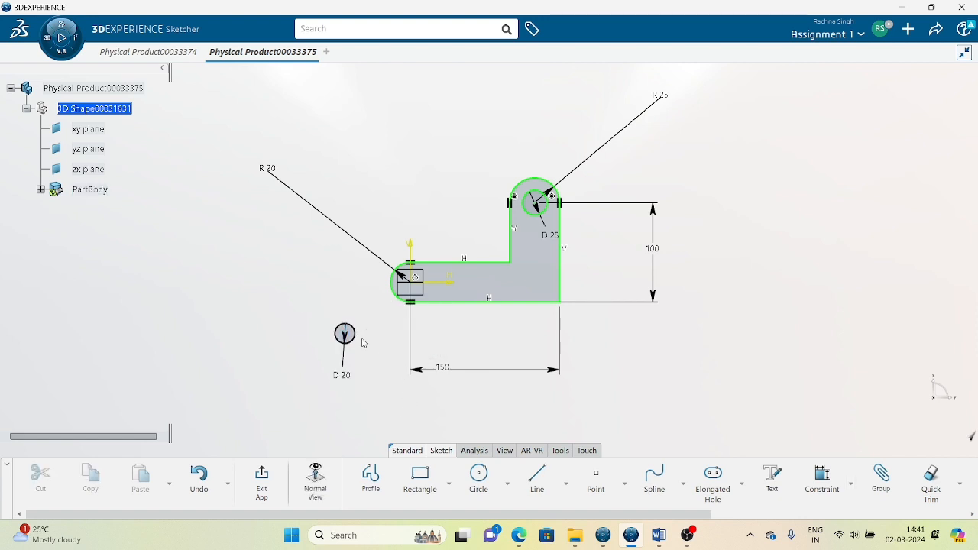
Make the D20 circle concentric with the R20 left arc.
click(351, 341)
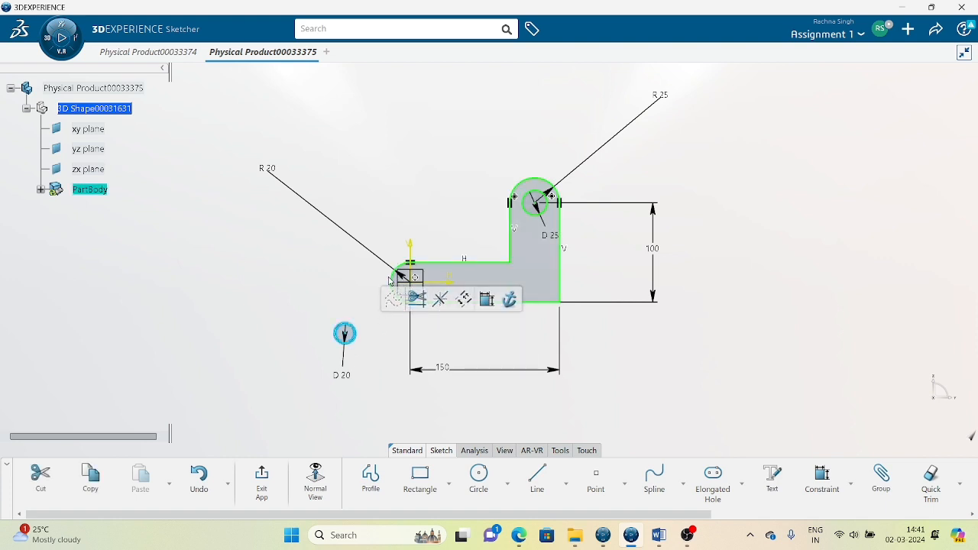
ctrl+click(398, 279)
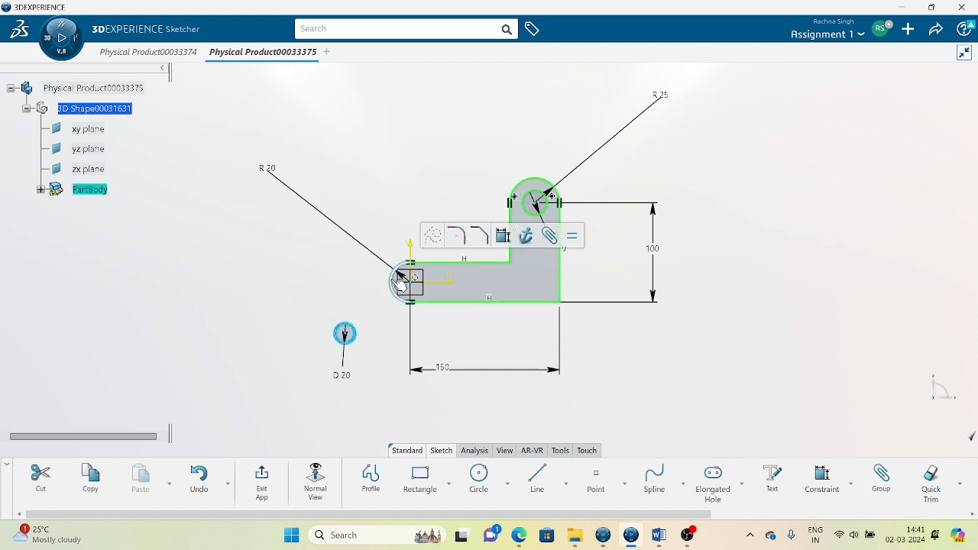
click(850, 486)
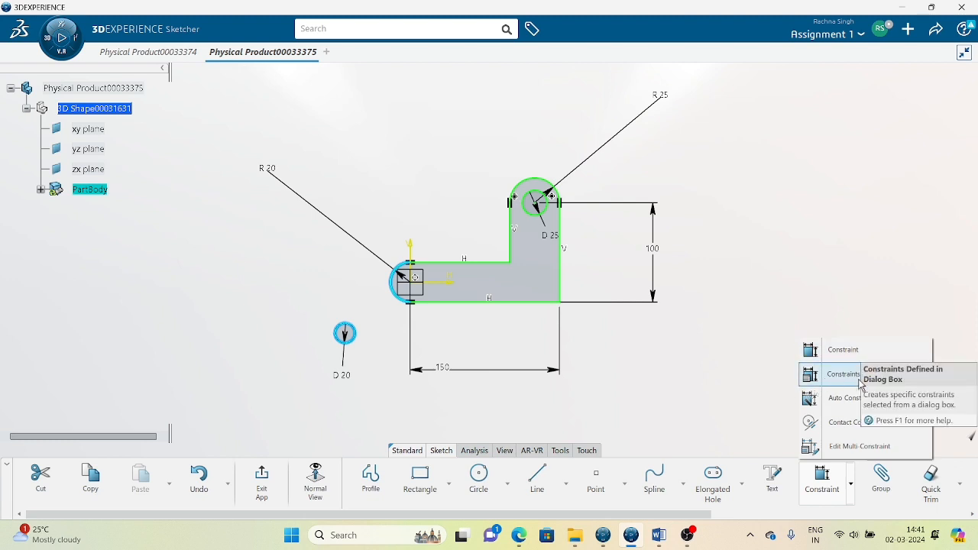
click(818, 376)
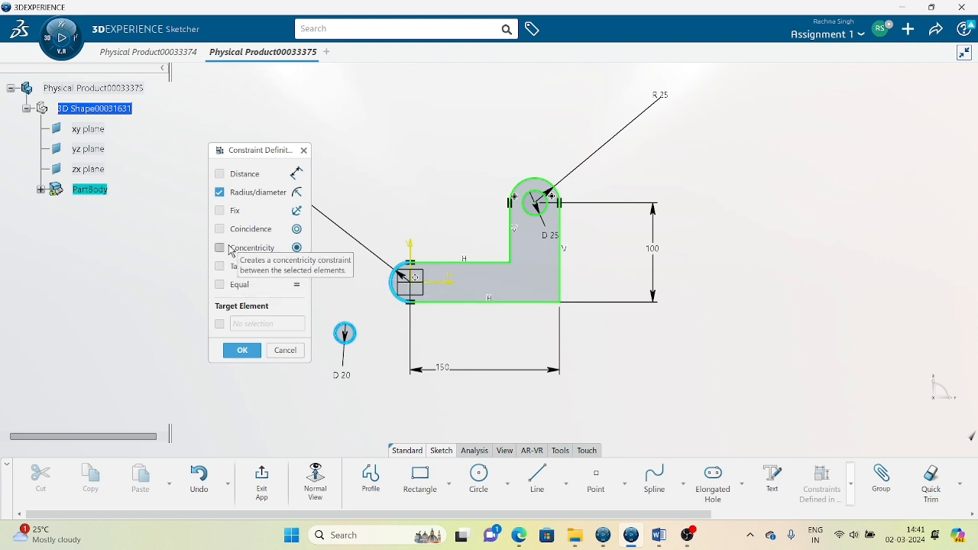
click(230, 249)
click(243, 350)
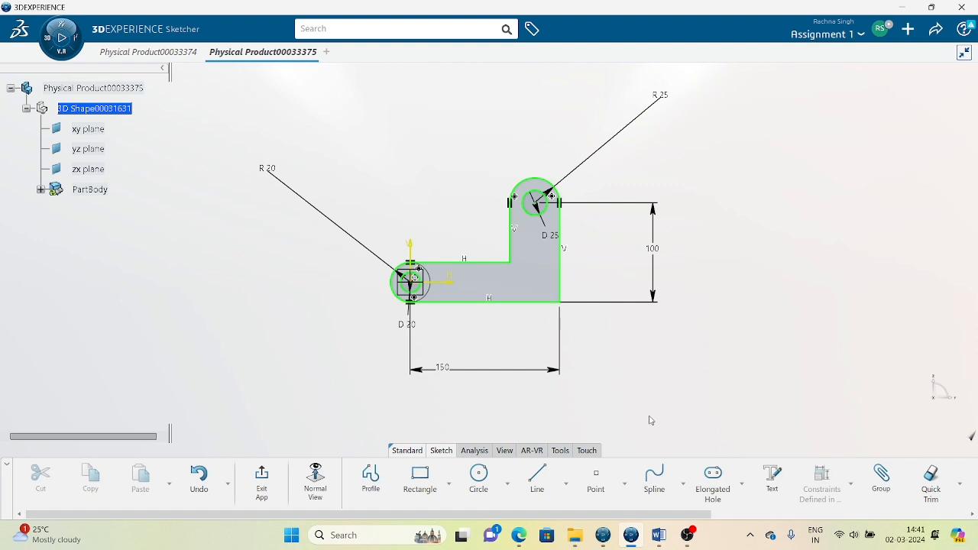
mouse_move(673, 280)
middle_down()
mouse_move(681, 242)
mouse_move(627, 311)
middle_up()
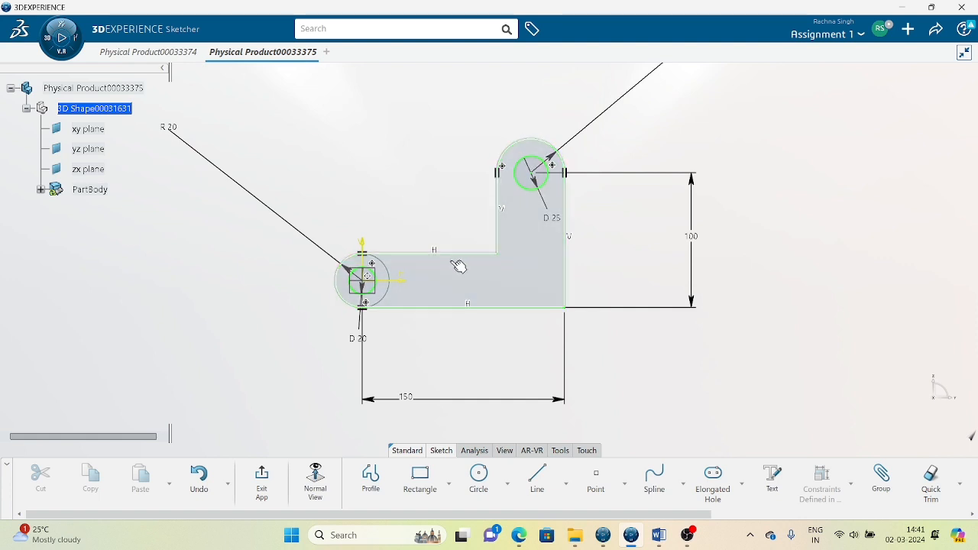
Draw a circle in the inner corner above the horizontal leg, checking the reference sketch.
click(478, 477)
click(419, 202)
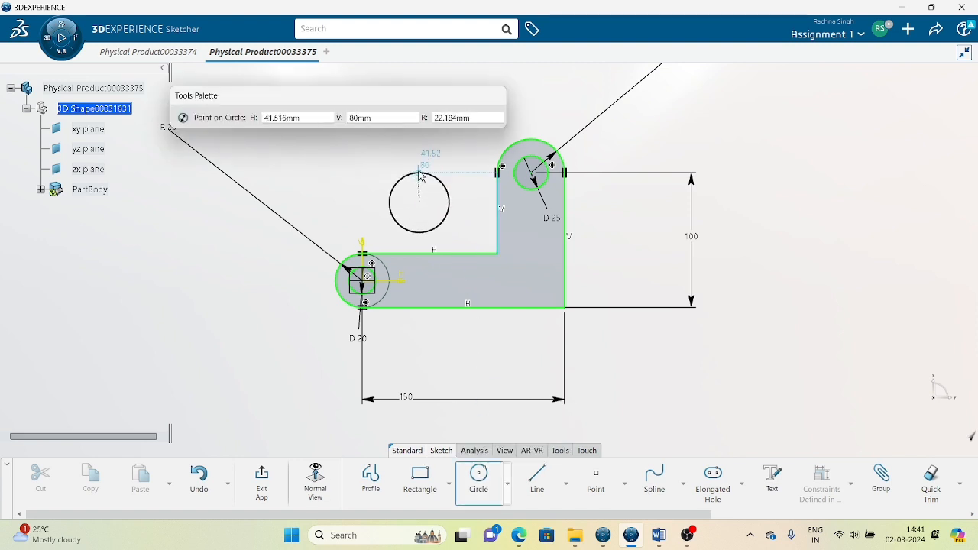
click(419, 174)
click(748, 382)
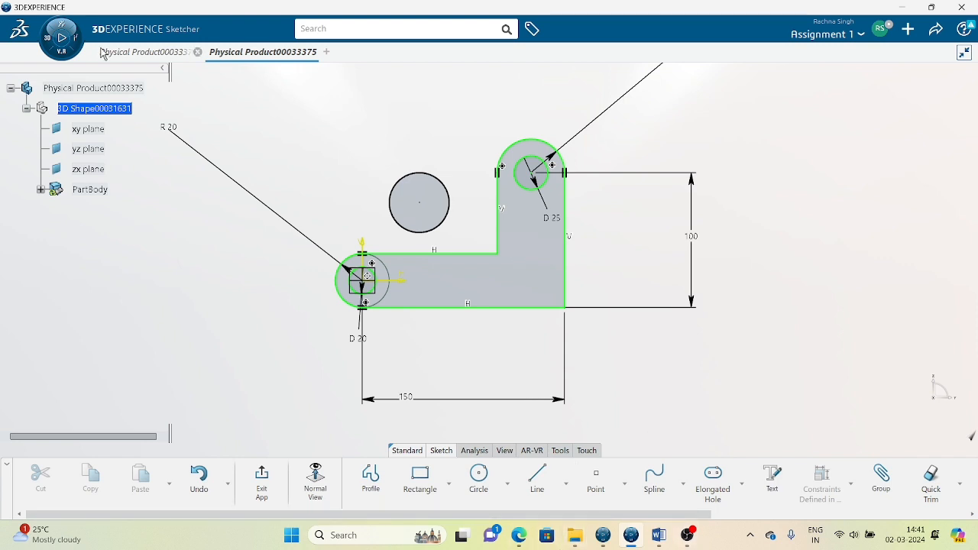
click(139, 52)
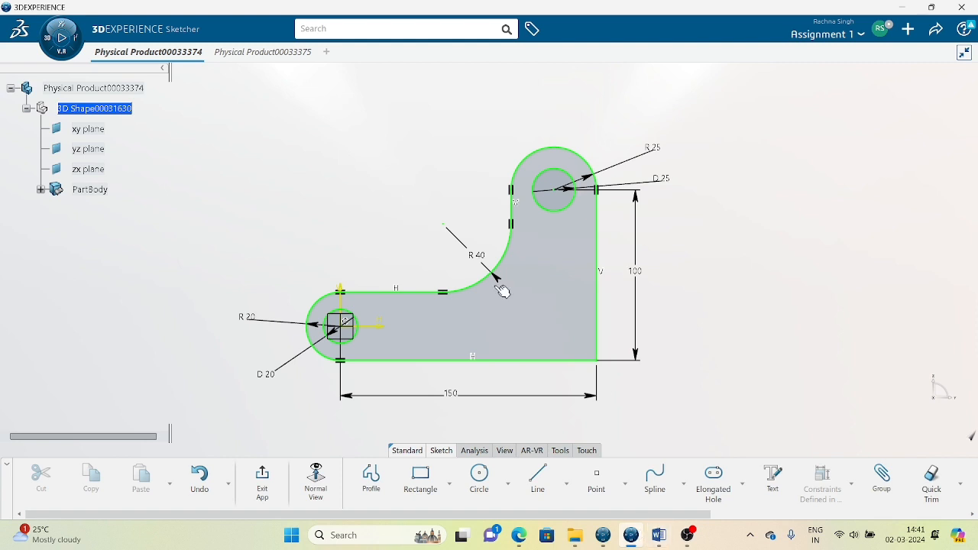
click(266, 55)
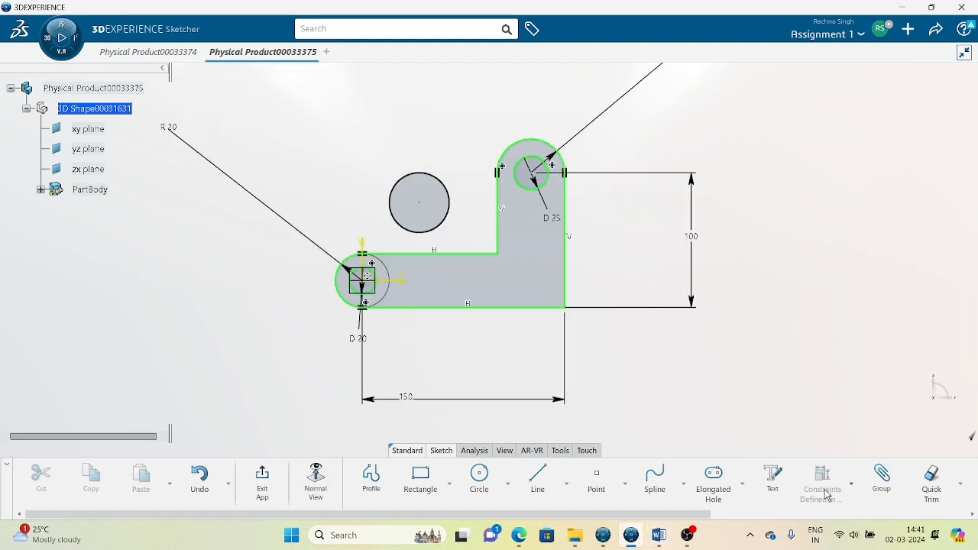
Add a diameter dimension to the new circle, placed at its upper left.
click(852, 495)
click(827, 353)
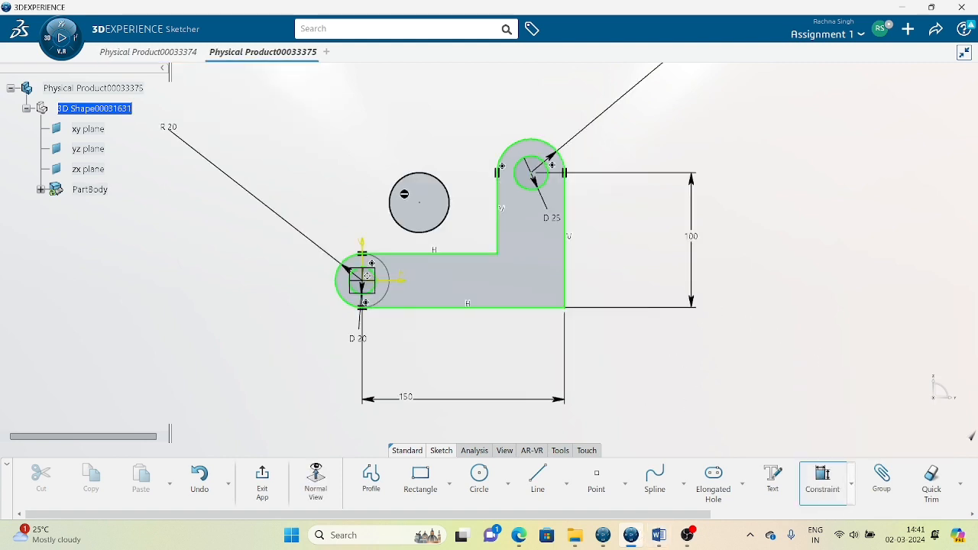
click(411, 186)
click(353, 142)
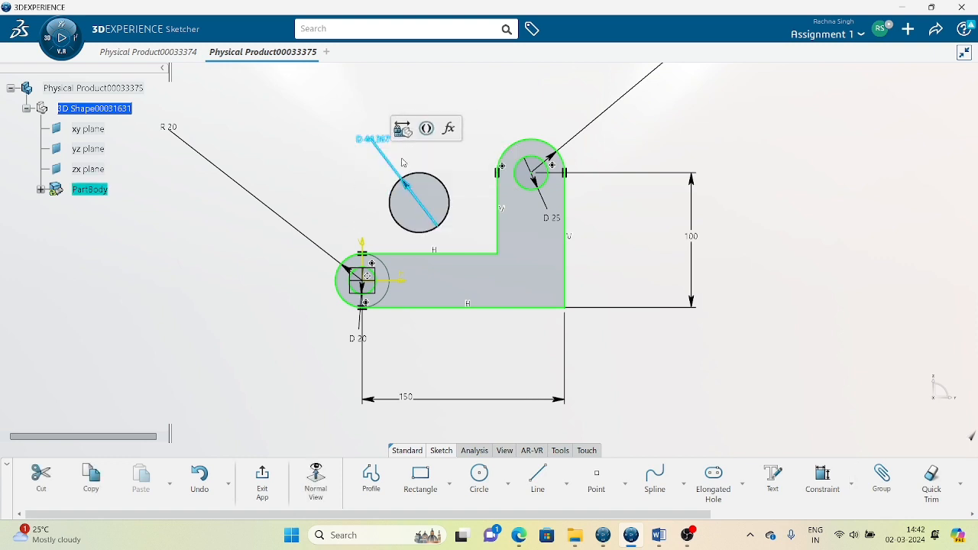
Convert the circle's D 44.367 diameter dimension to a radius and set it to 40 mm.
click(334, 170)
double_click(373, 140)
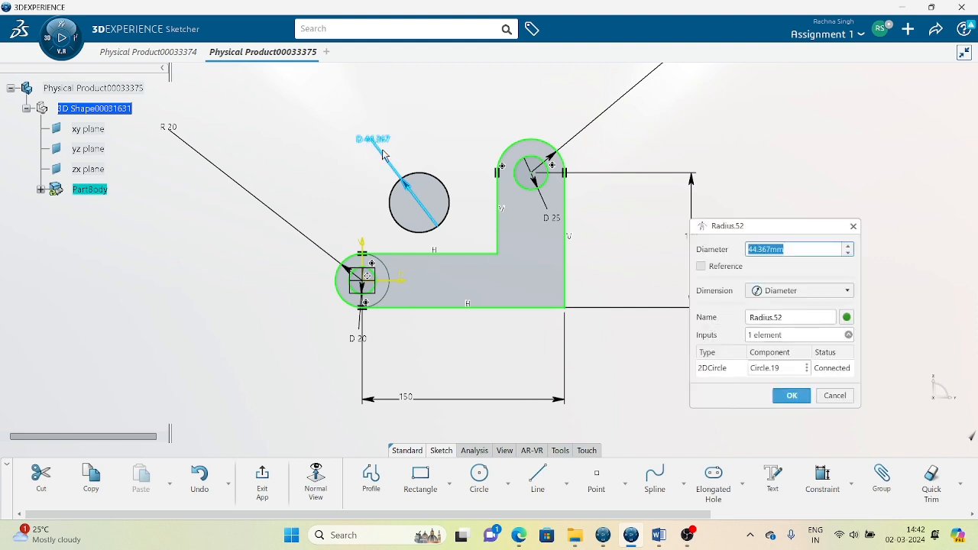
click(799, 292)
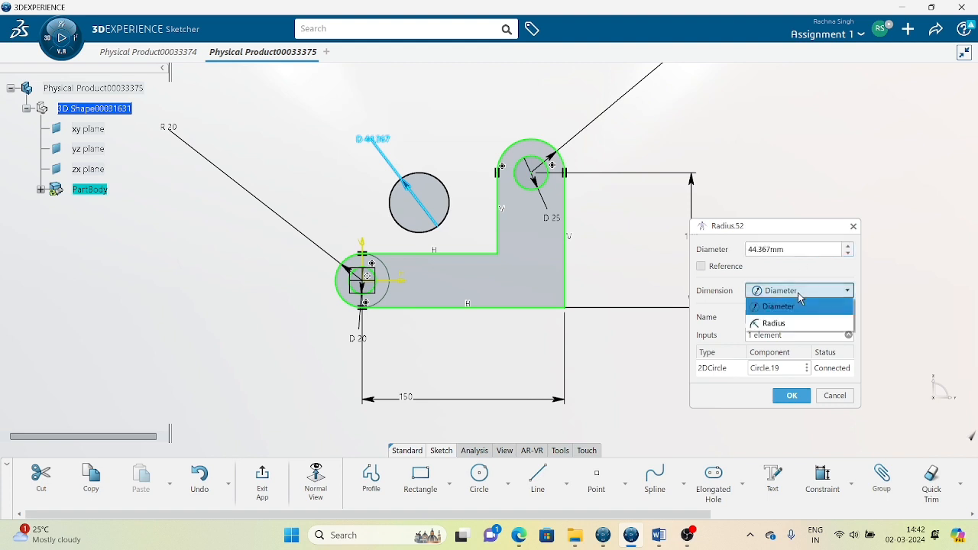
click(776, 326)
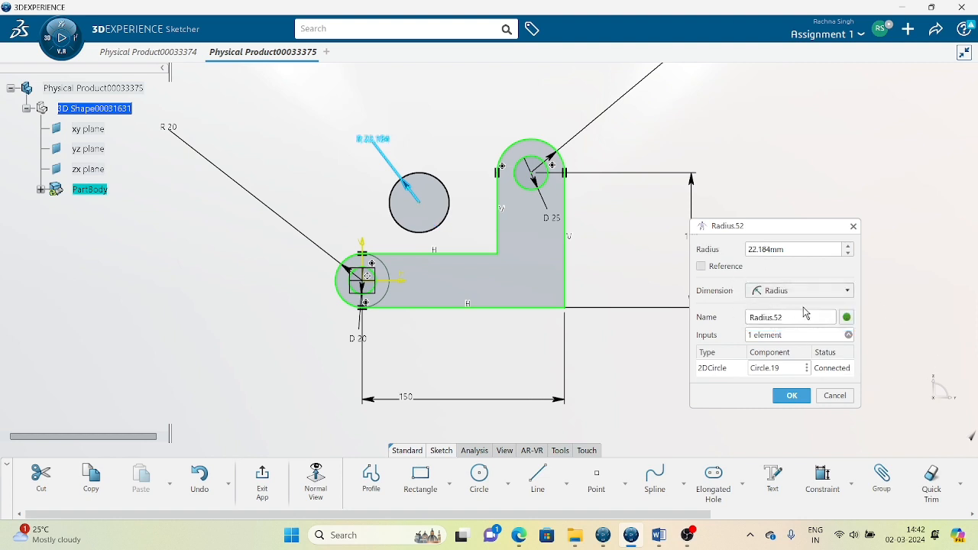
drag(777, 249, 698, 244)
text(40)
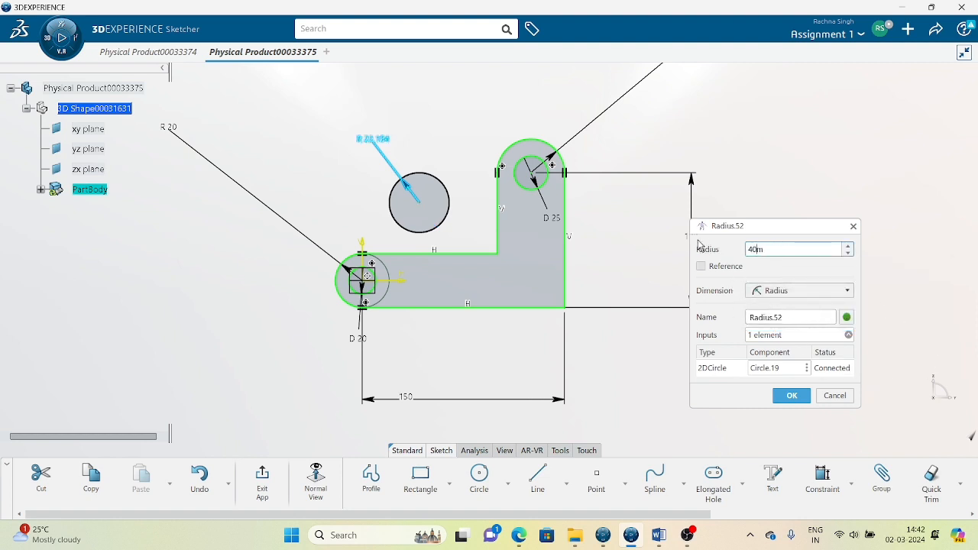
click(792, 395)
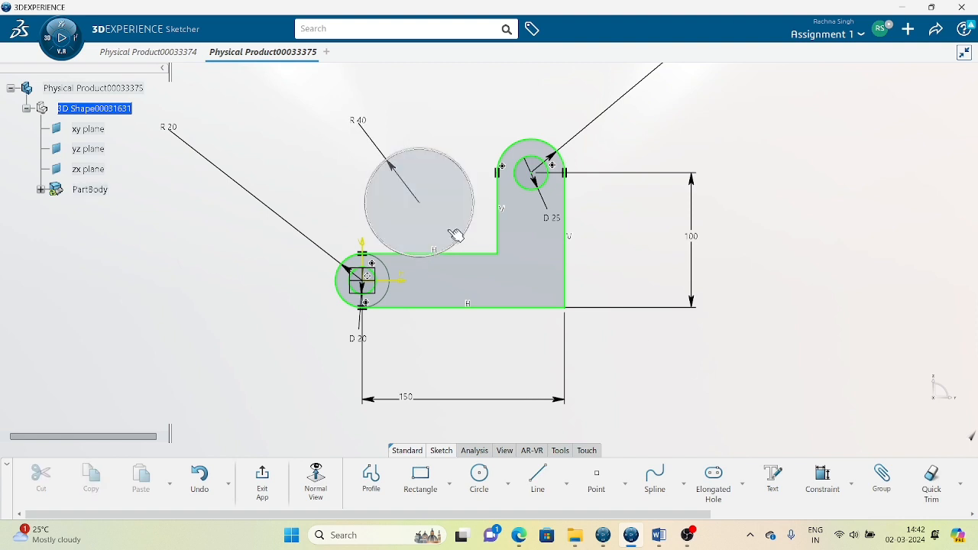
Drag the R40 circle upward so it sits near the upright arm.
click(432, 215)
drag(432, 215, 437, 195)
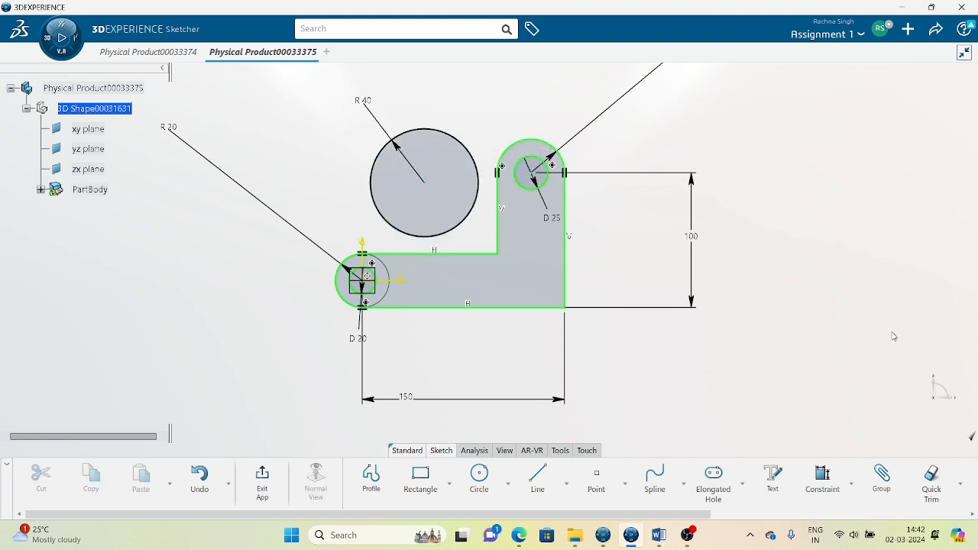
click(483, 209)
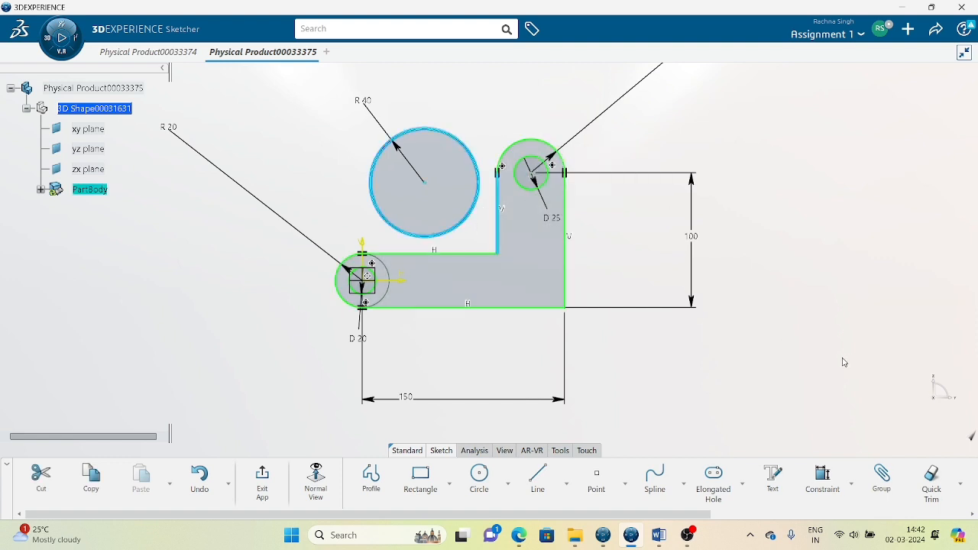
Compare with the reference bracket sketch in Physical Product00033374, then bring up the constraint options.
click(130, 51)
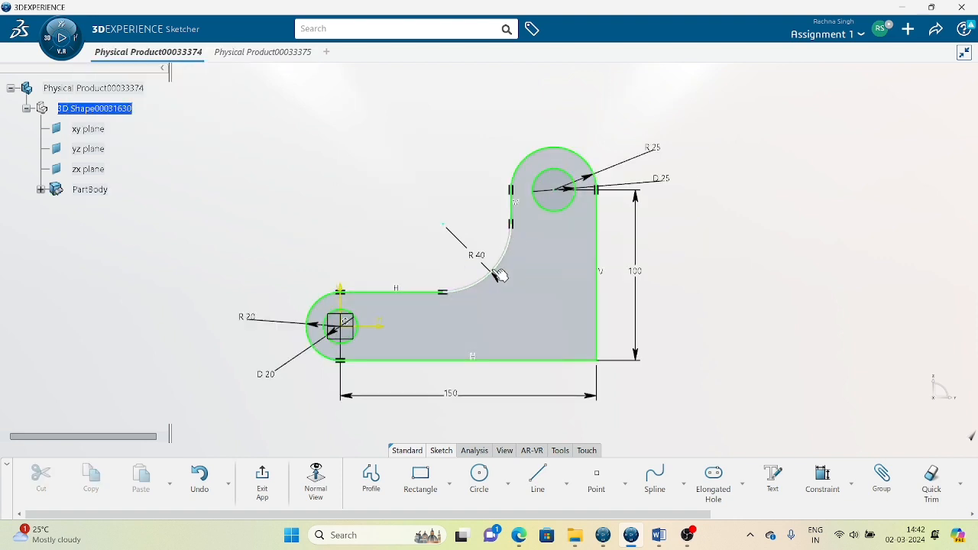
click(252, 52)
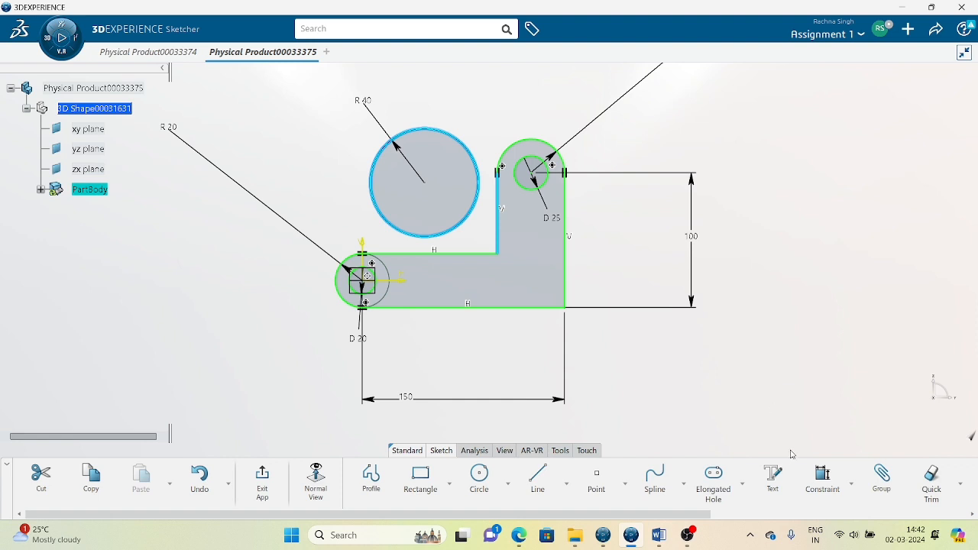
click(851, 492)
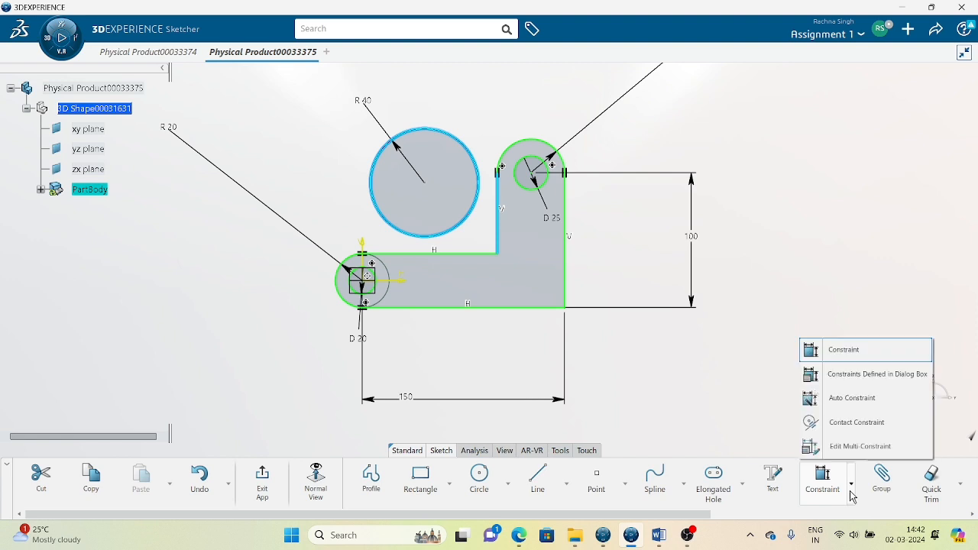
Make the R40 circle tangent to the upright arm's inner edge.
click(823, 374)
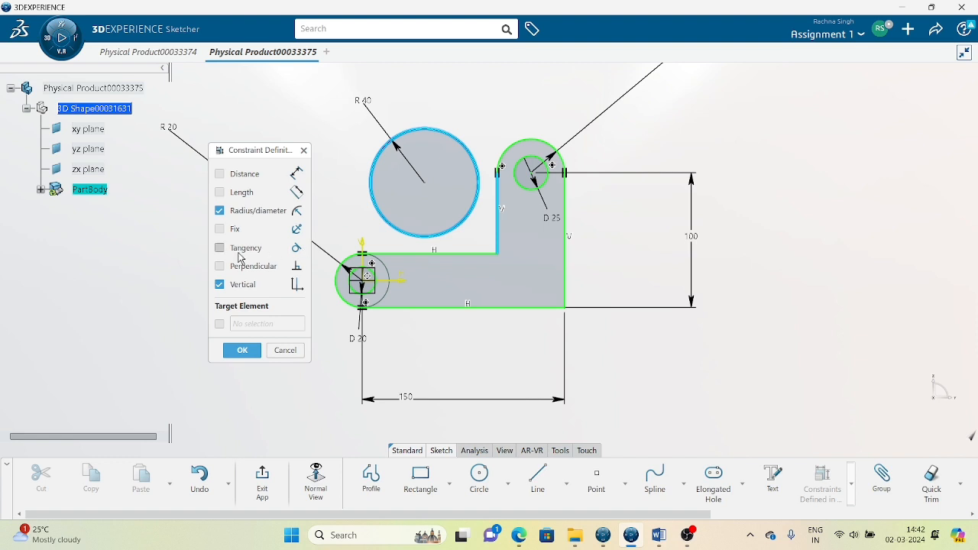
click(240, 253)
click(244, 350)
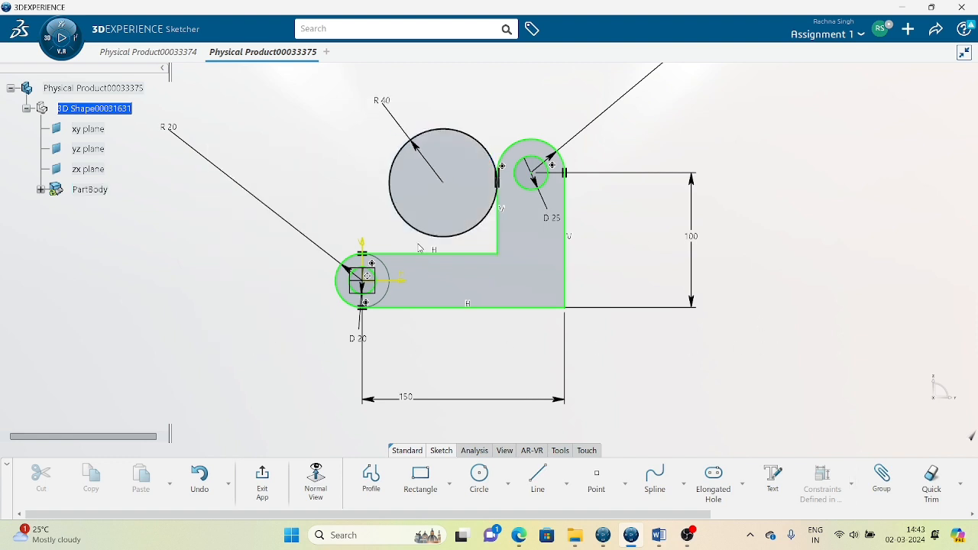
Add a tangency constraint between the R40 circle and the horizontal leg's top edge.
click(460, 236)
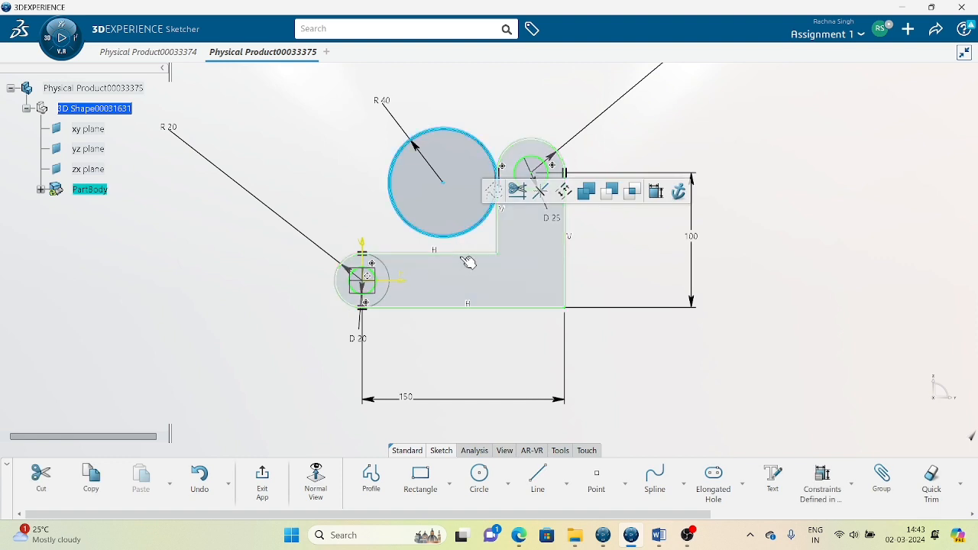
ctrl+click(466, 253)
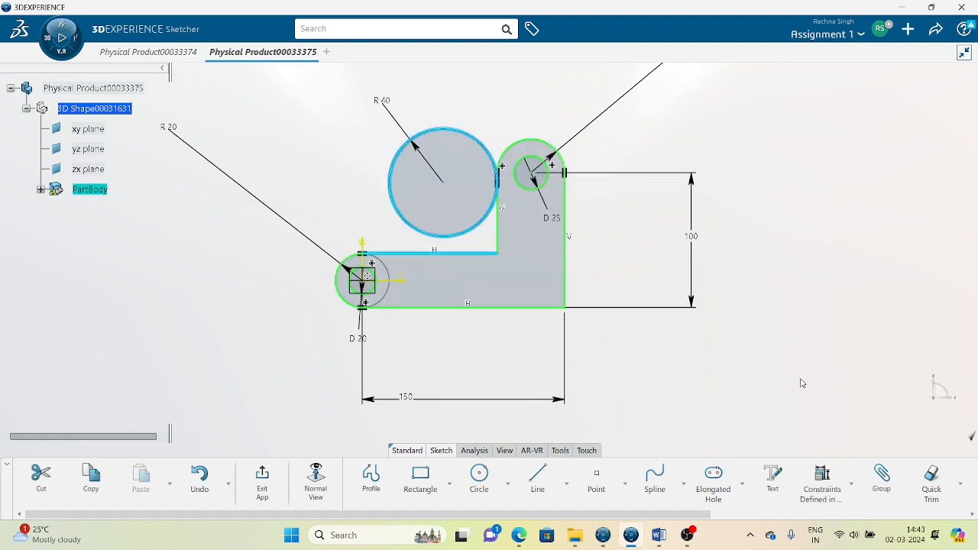
click(823, 479)
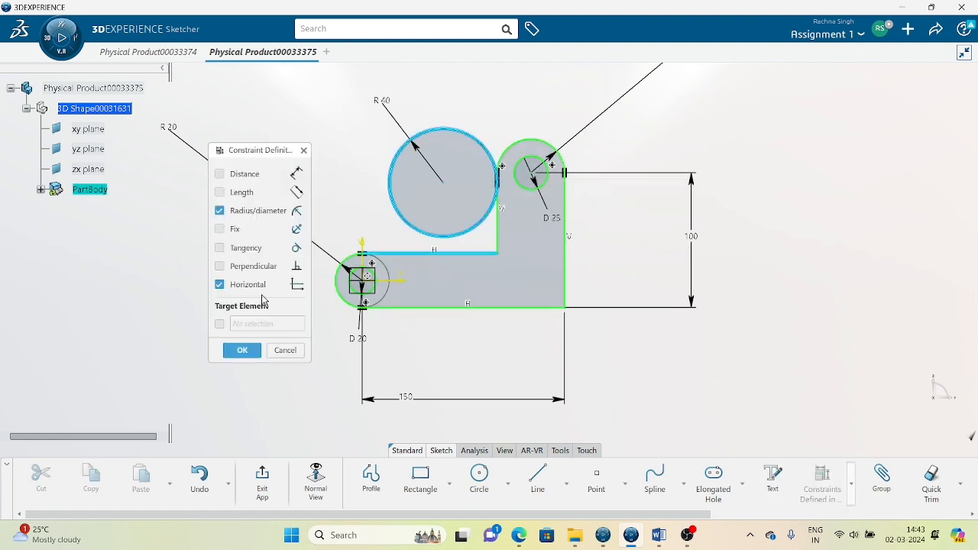
click(249, 248)
click(242, 350)
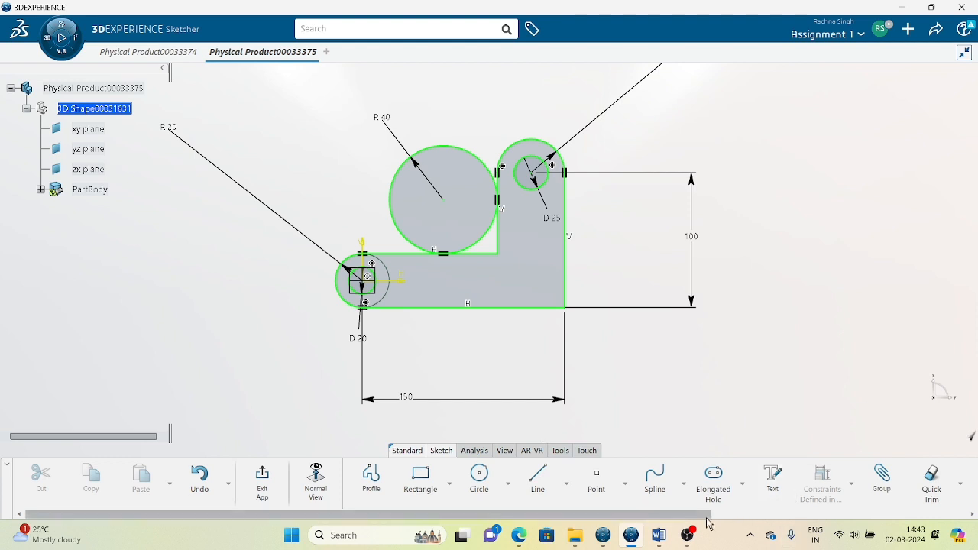
drag(696, 519, 824, 518)
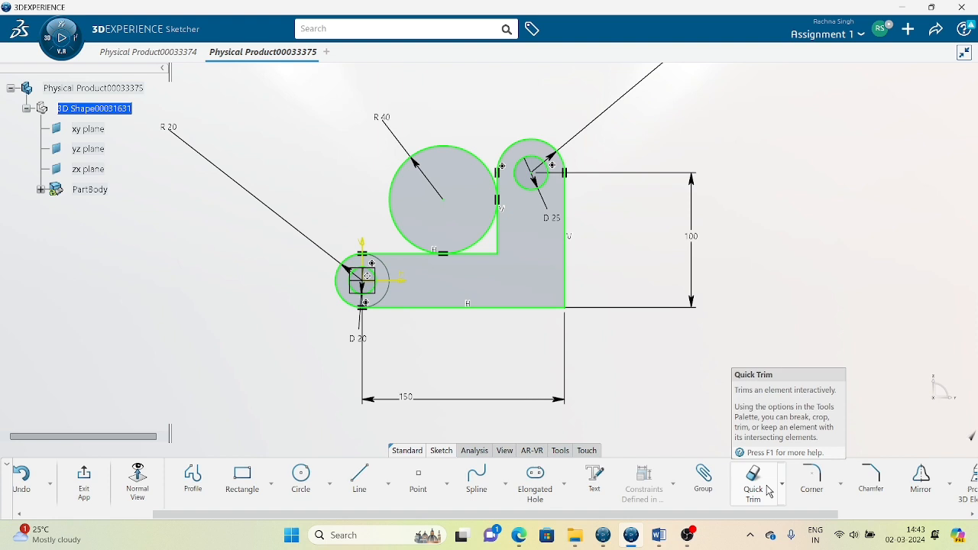
Quick Trim the unwanted part of the R40 circle and the sharp inner-corner line segment.
click(768, 491)
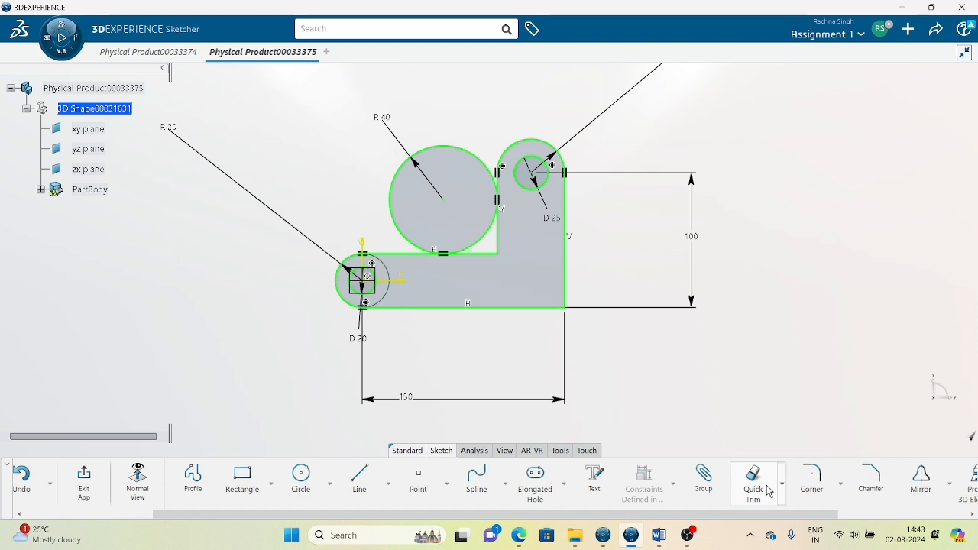
click(512, 243)
click(752, 481)
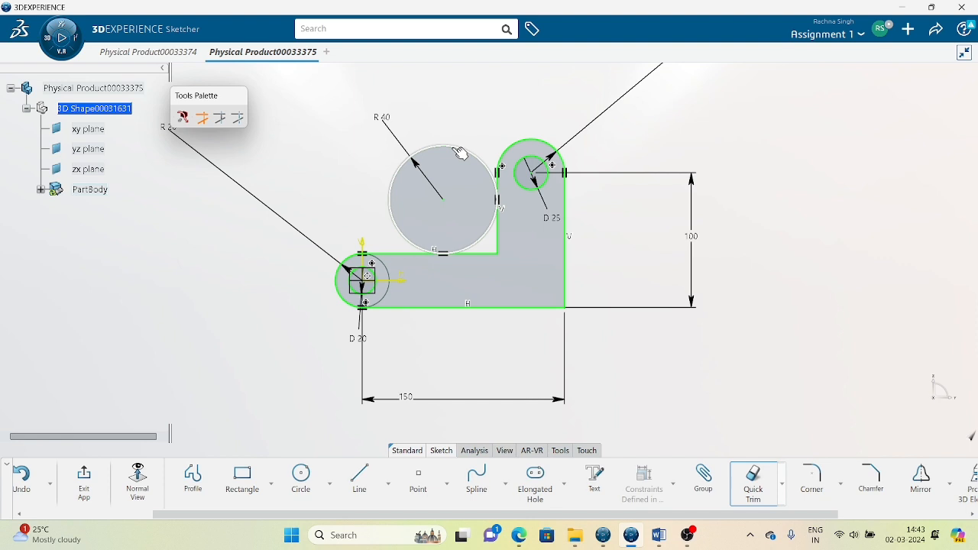
click(459, 153)
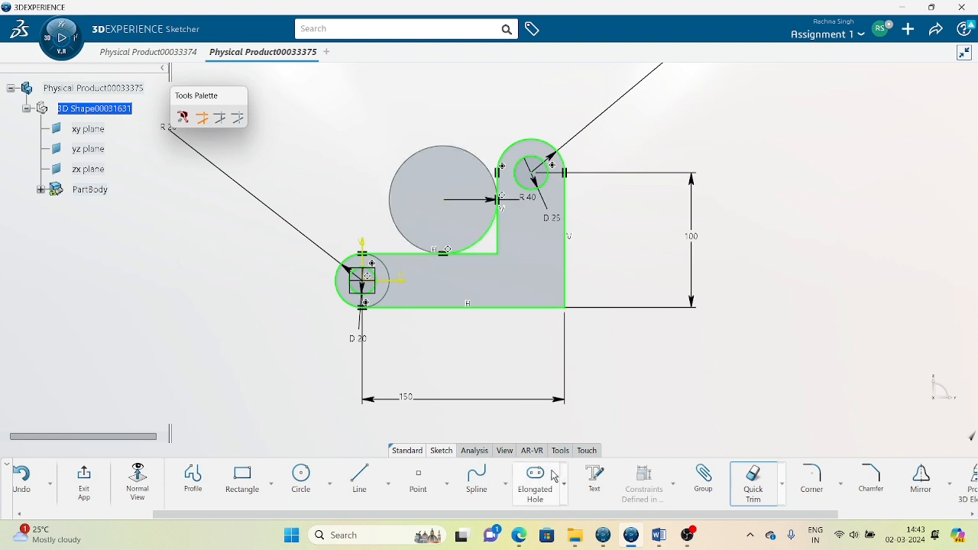
click(494, 255)
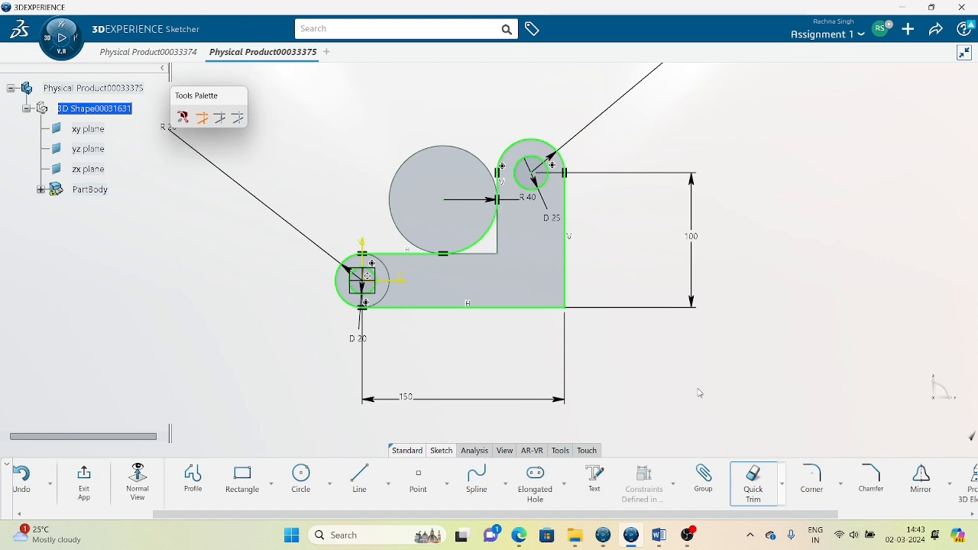
middle_drag(766, 404, 762, 332)
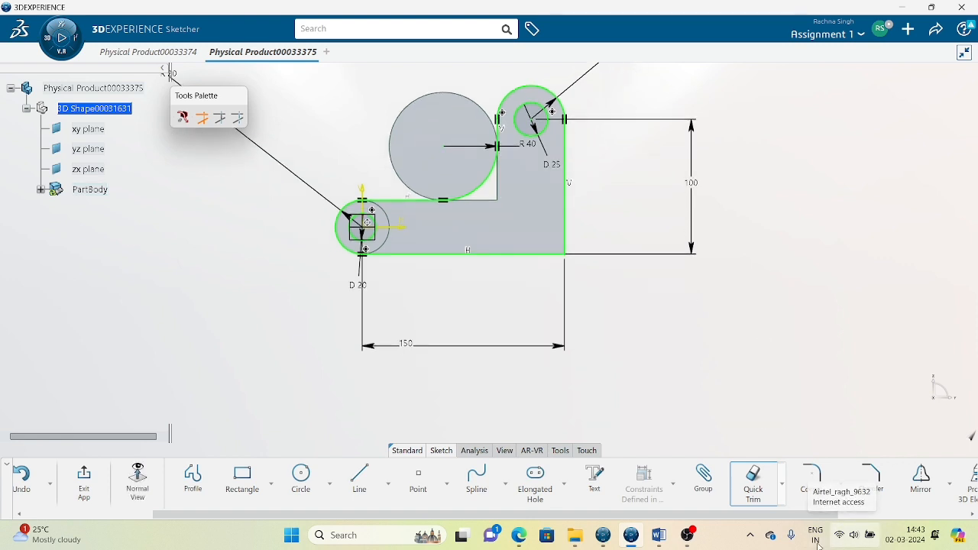
Exit the bracket sketch, reopen it, and undo the change to the fillet's R40 dimension.
click(138, 481)
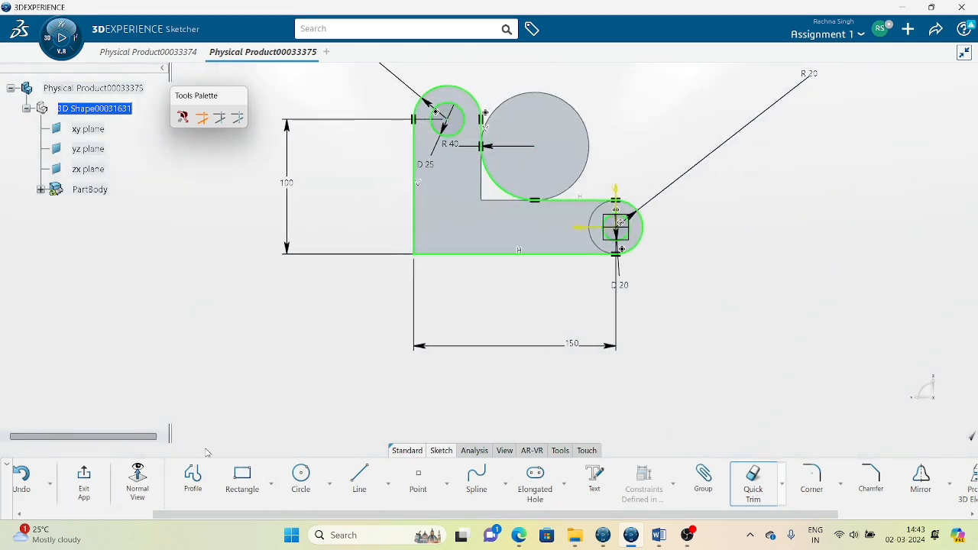
click(86, 487)
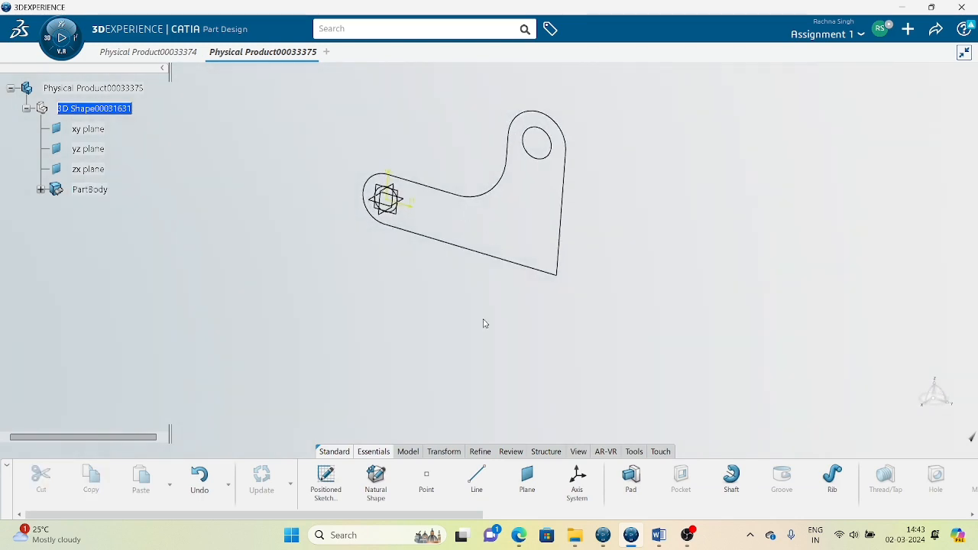
double_click(469, 251)
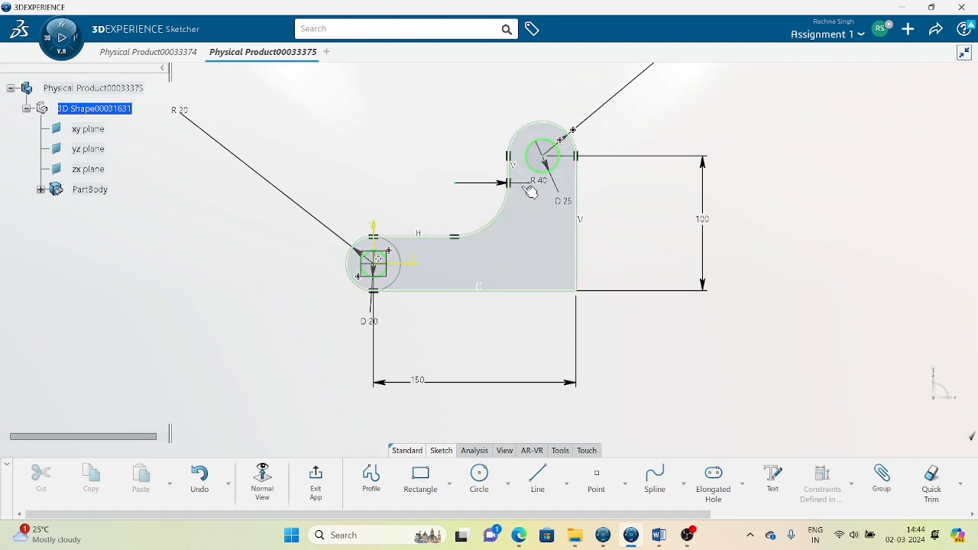
click(537, 183)
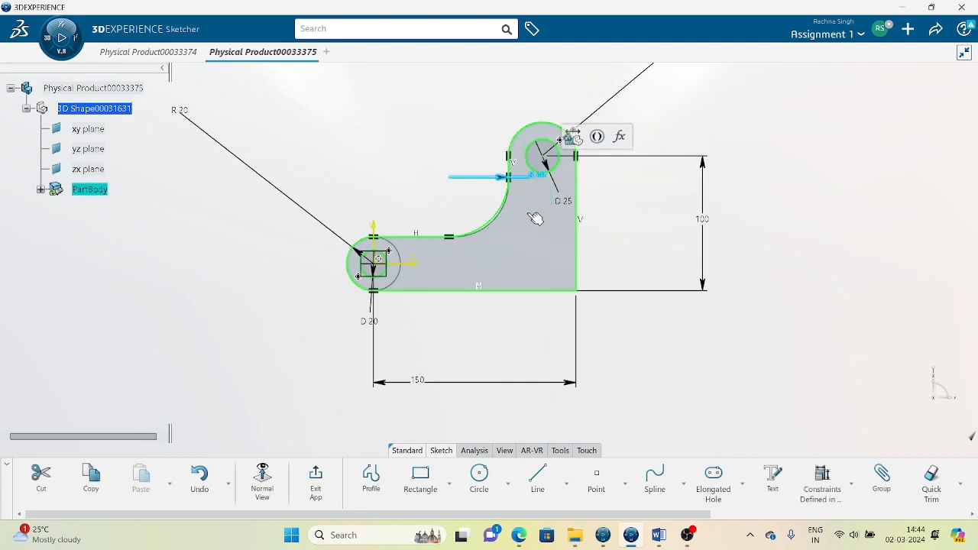
key(ctrl+z)
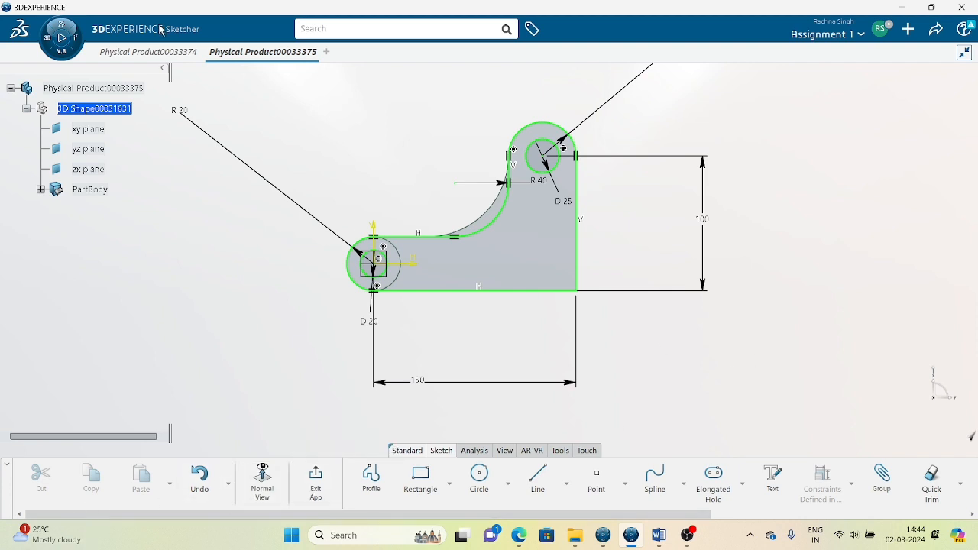
Switch to Physical Product00033374 and exit its sketch back to Part Design.
click(162, 52)
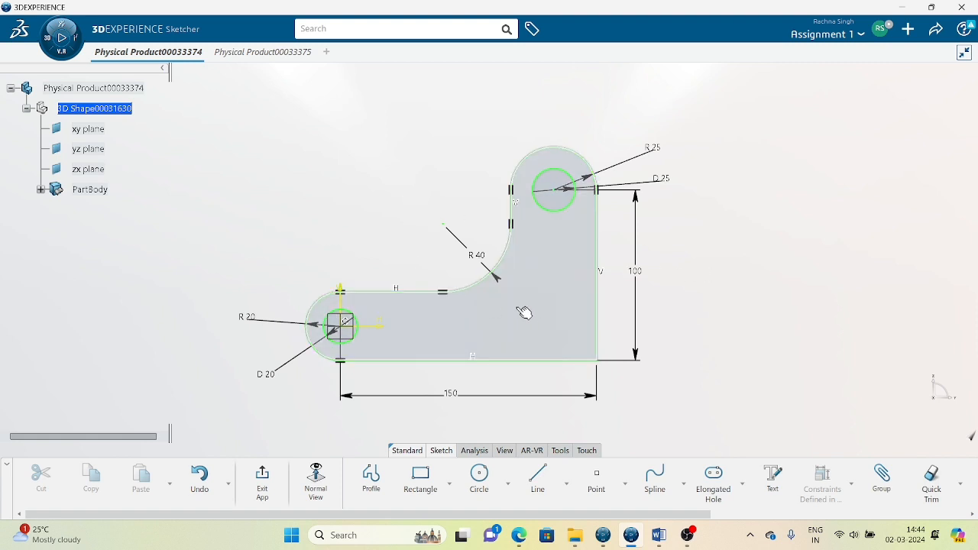
click(275, 491)
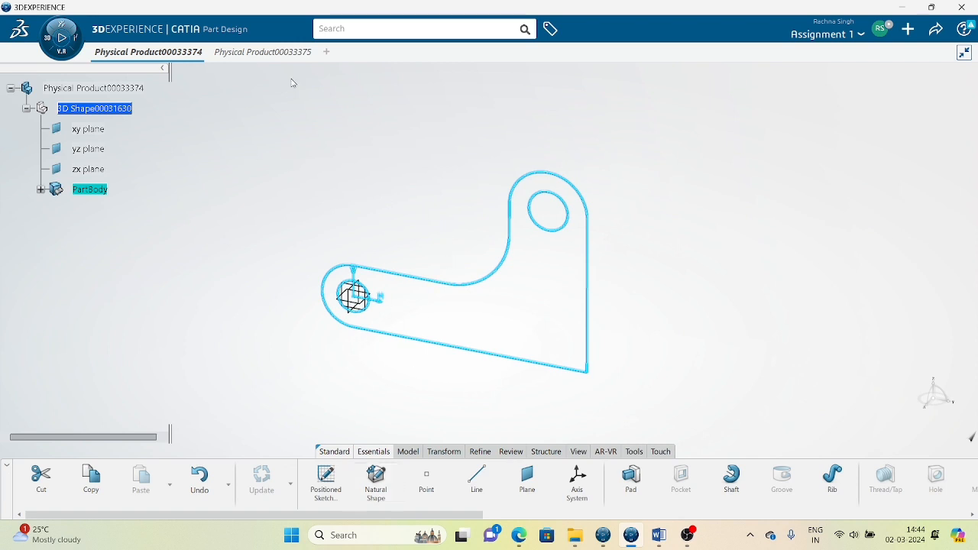
click(443, 451)
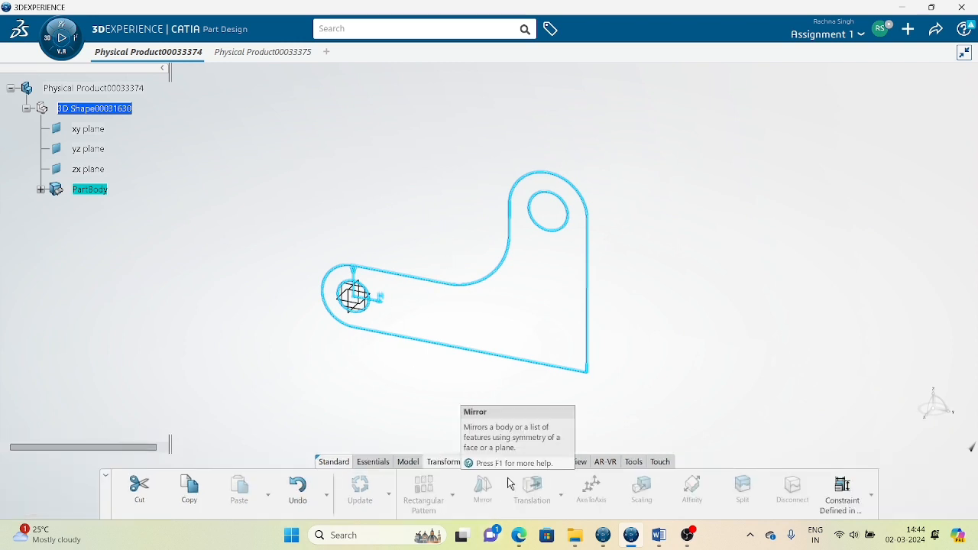